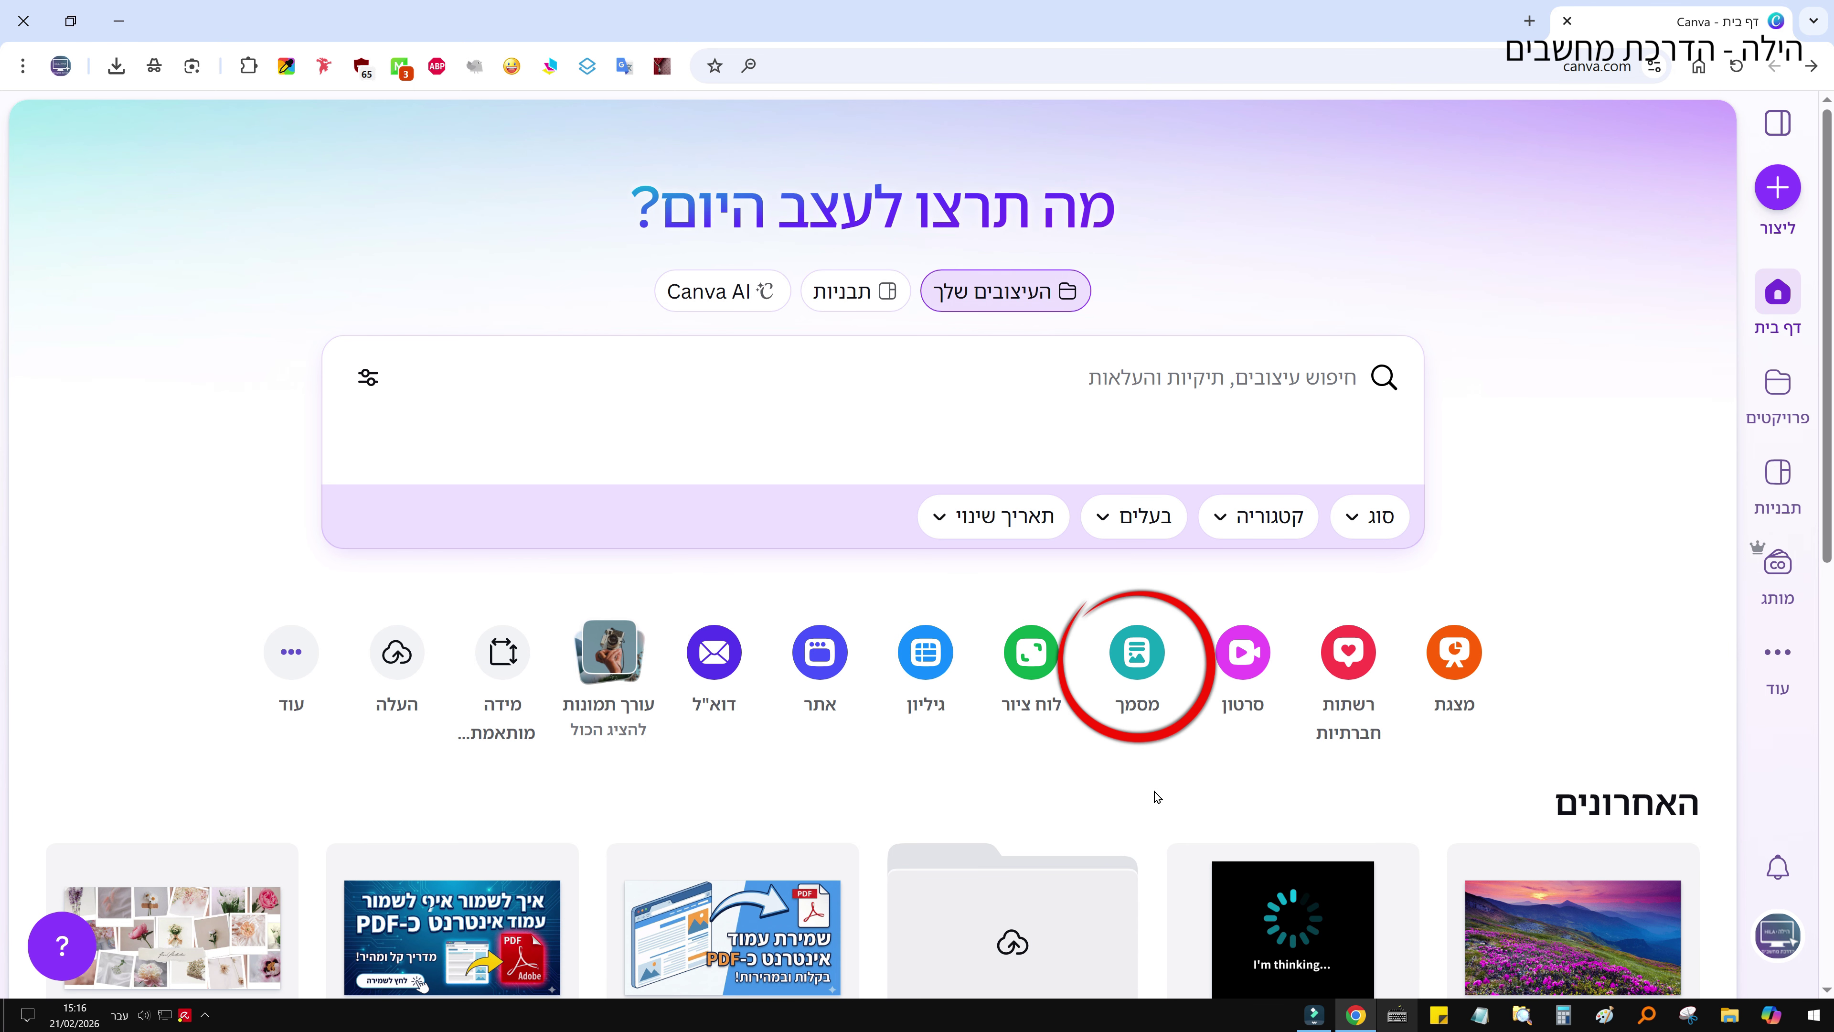
Step: Create a new document and write the opening line "שלום לכולם, אני יוצרת כאן מסמך בתוך קנבה. ממש כמו מסמך וורד רגיל."
click(1138, 661)
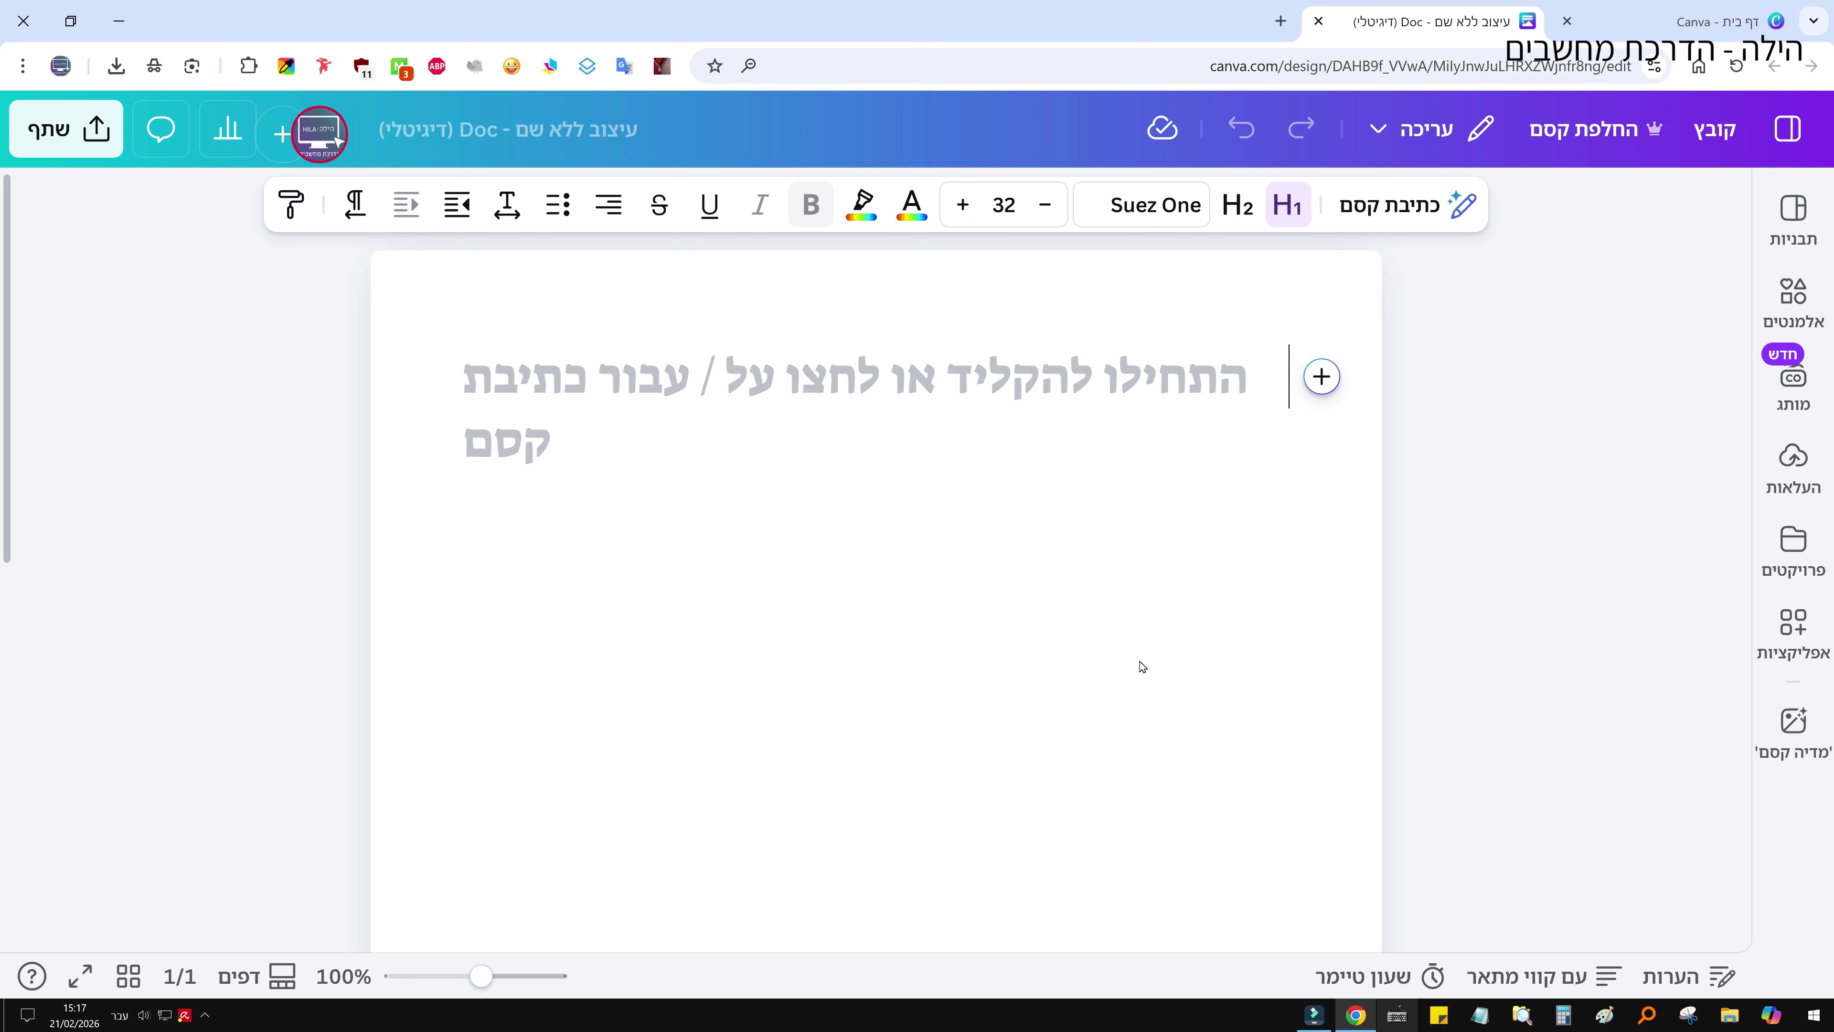
text(שלום לבולם, אני)
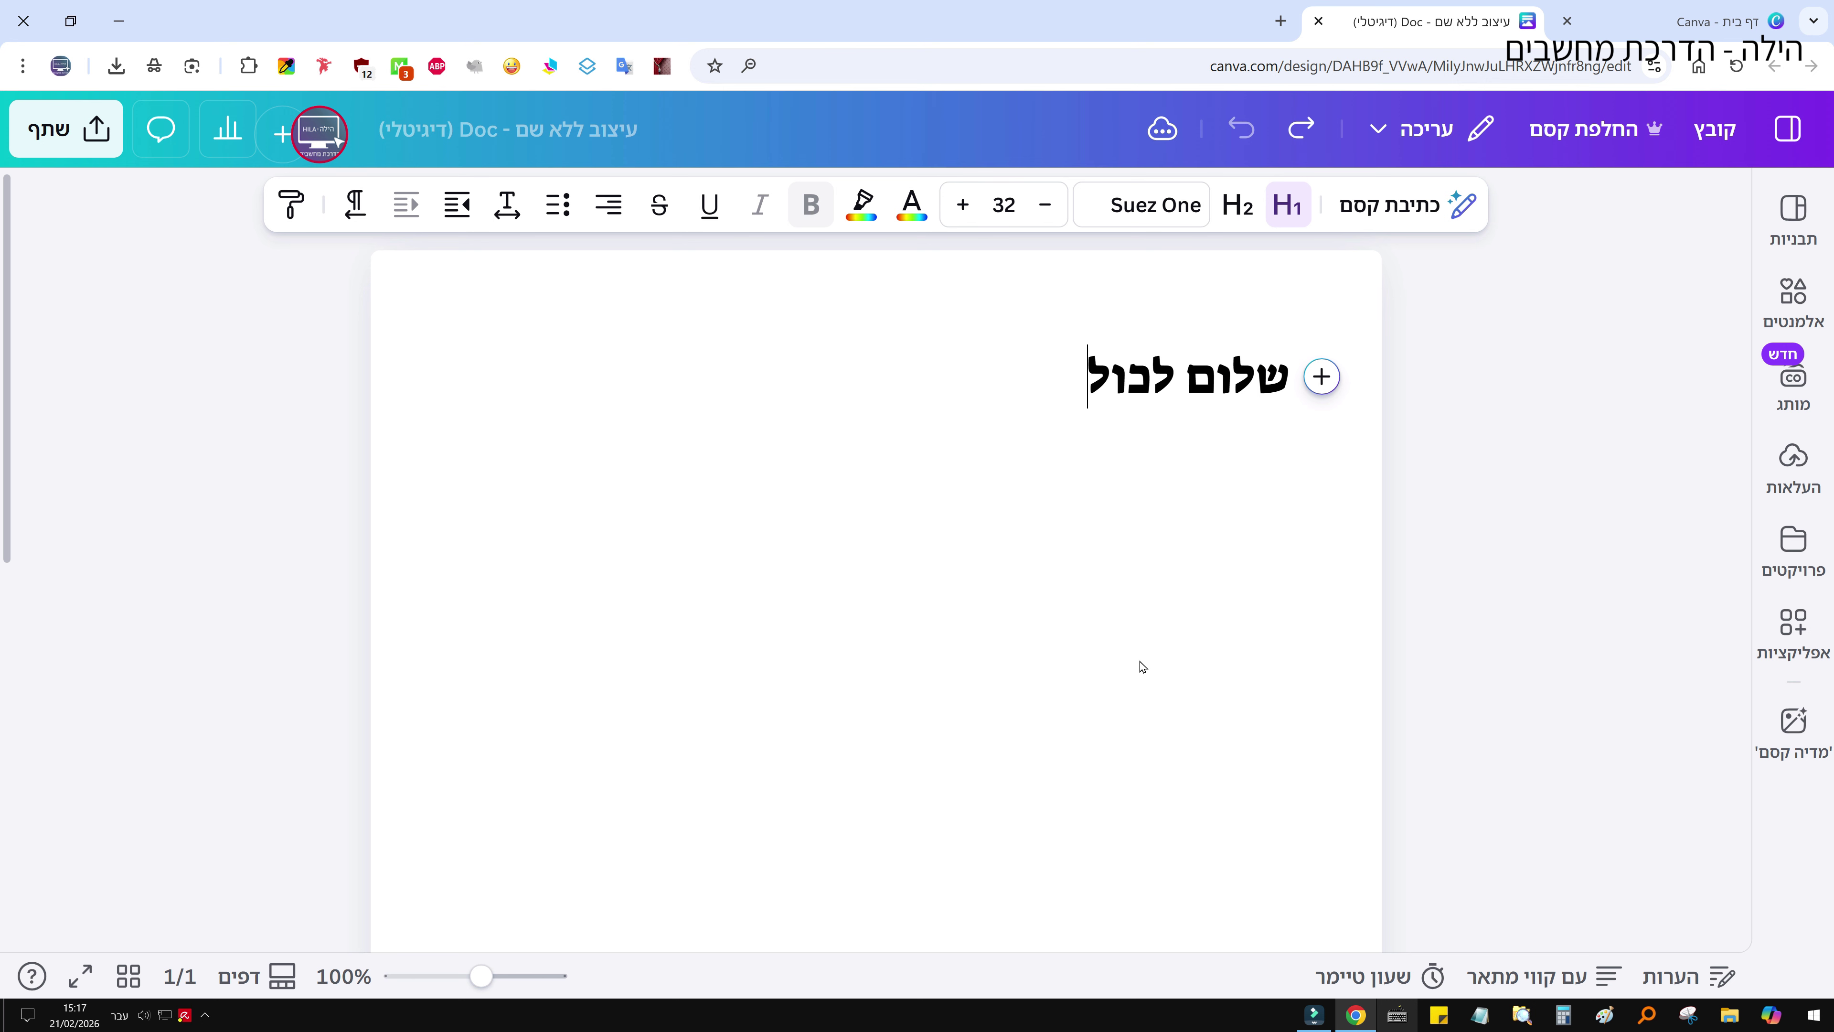
text( יוצרת כאן)
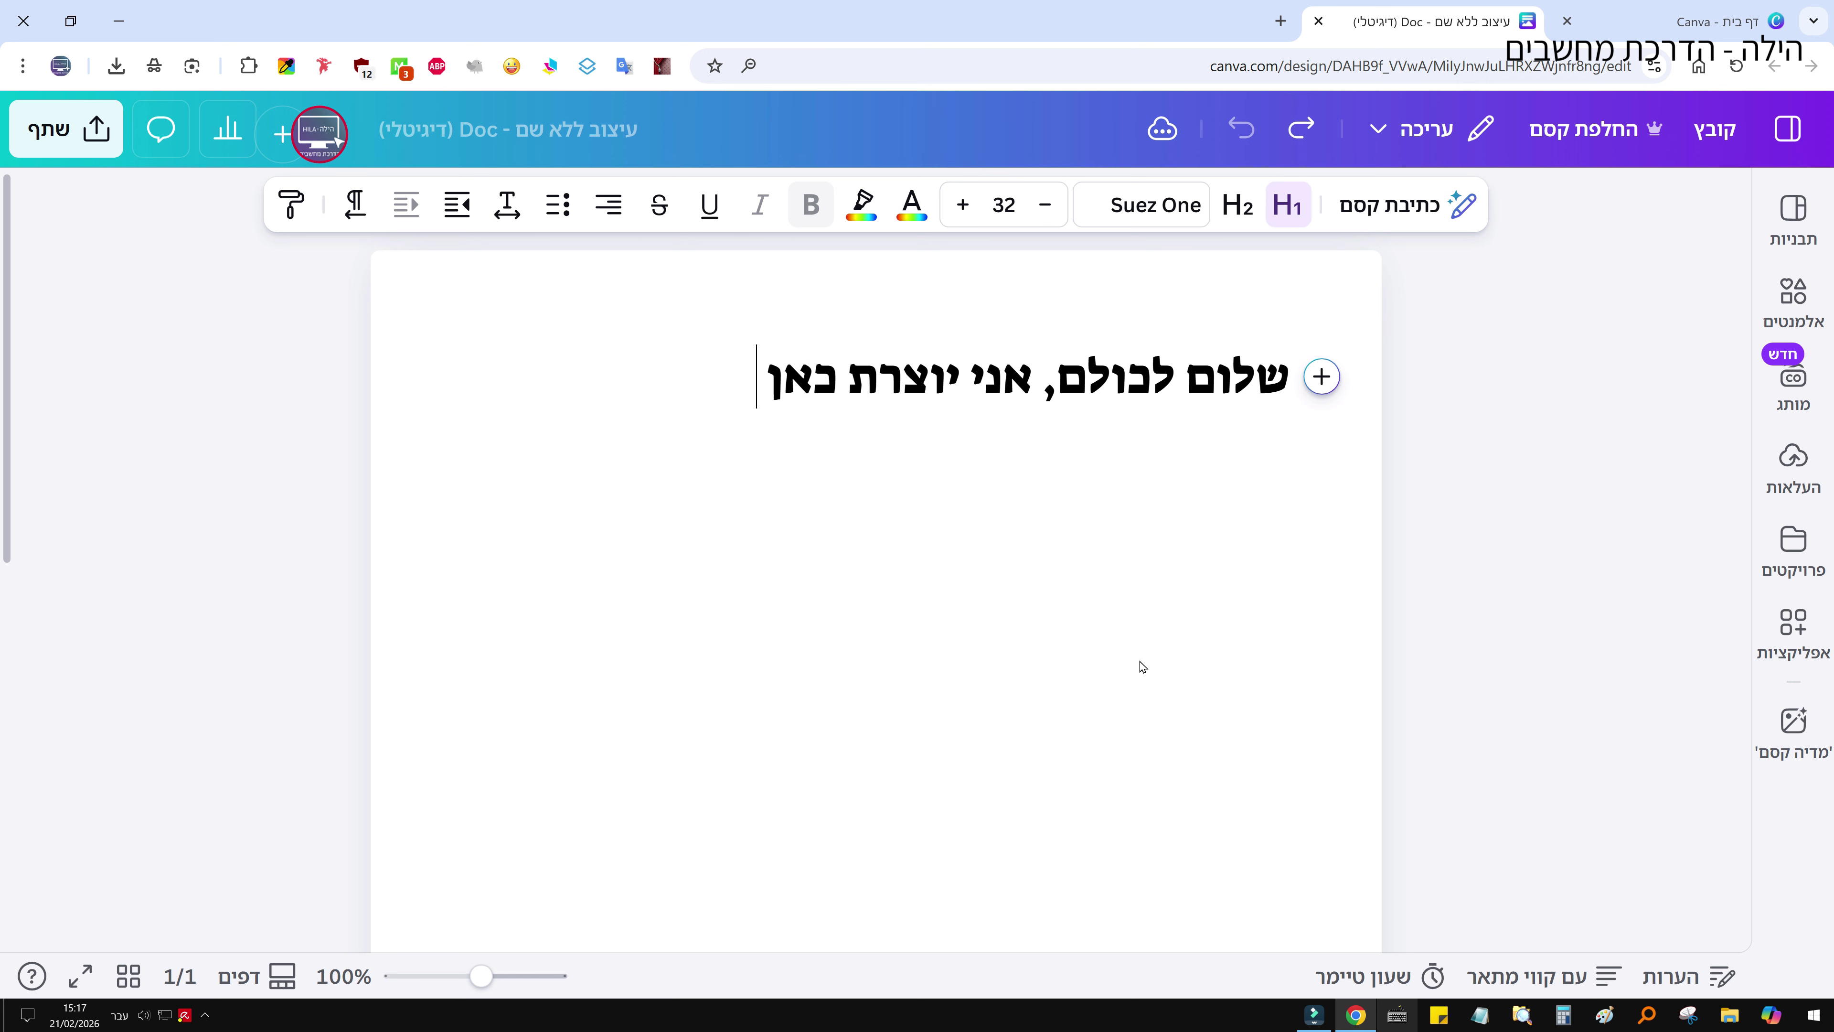
text( מסמך בתוך קנבה. ממש במו מסמך וורד רגיל.)
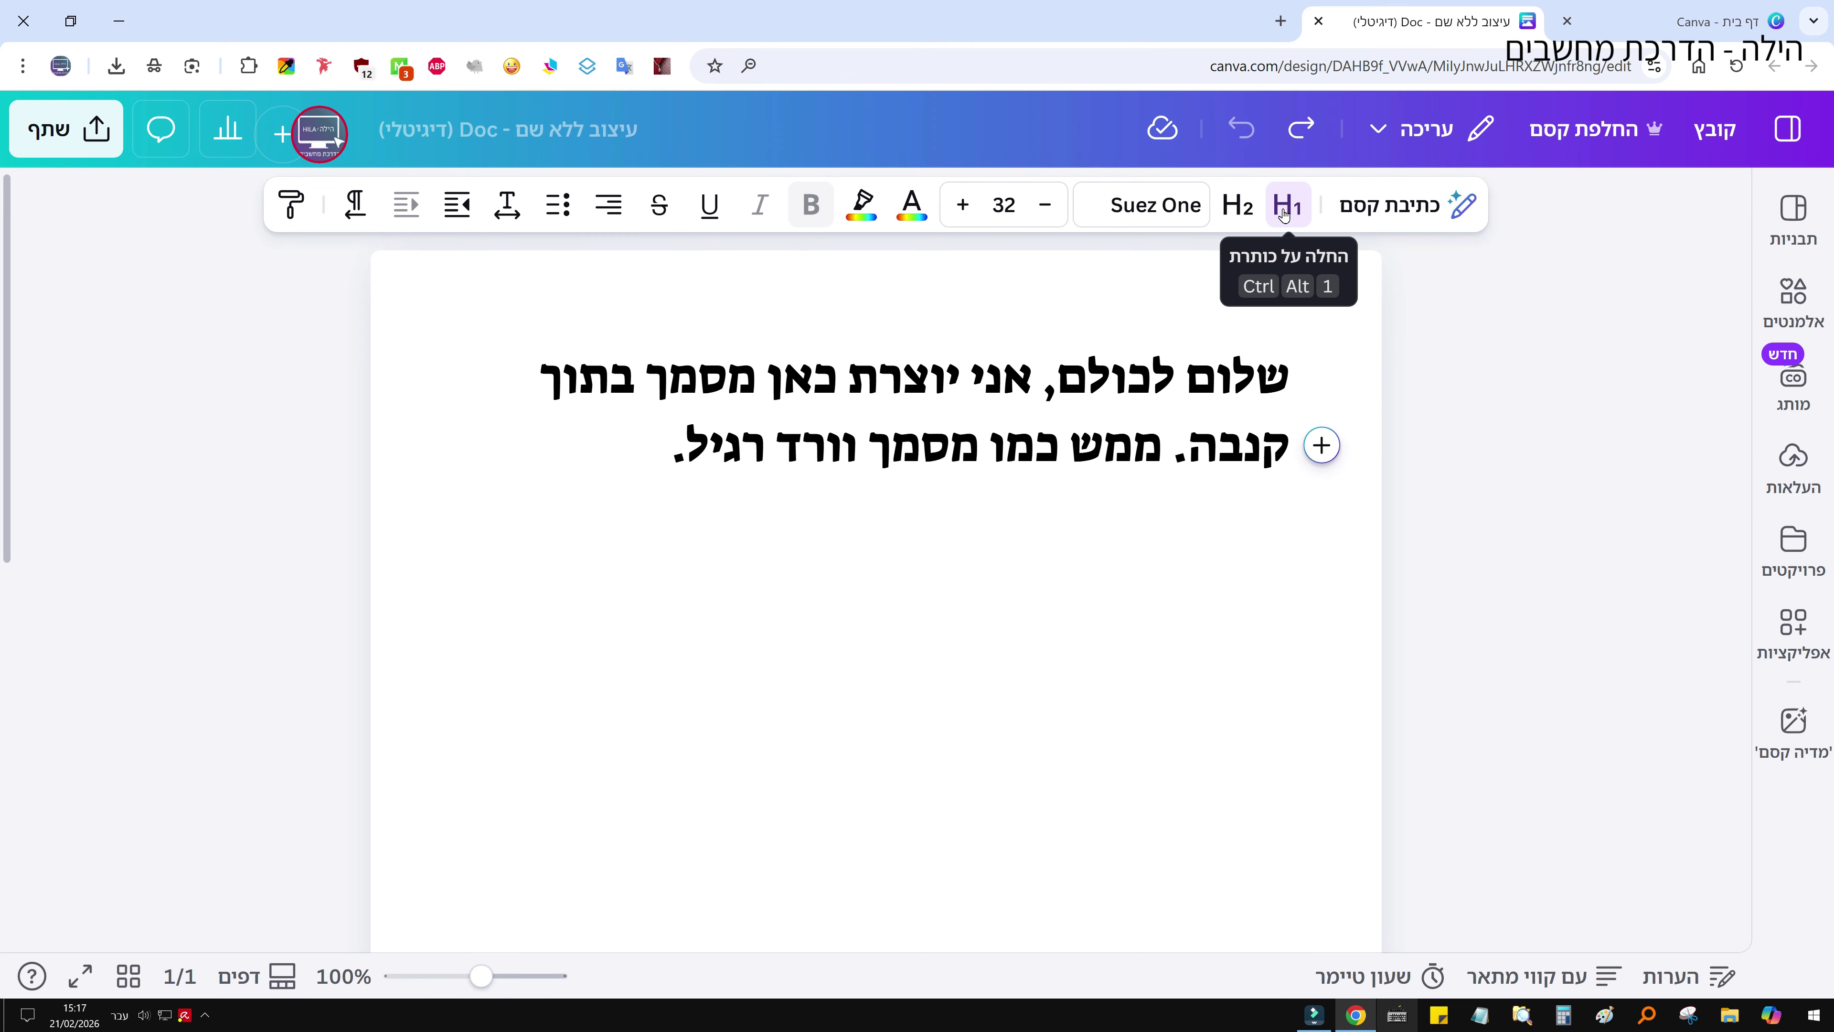
Step: Reduce the font size of the whole opening sentence to 16
drag(1293, 365, 655, 463)
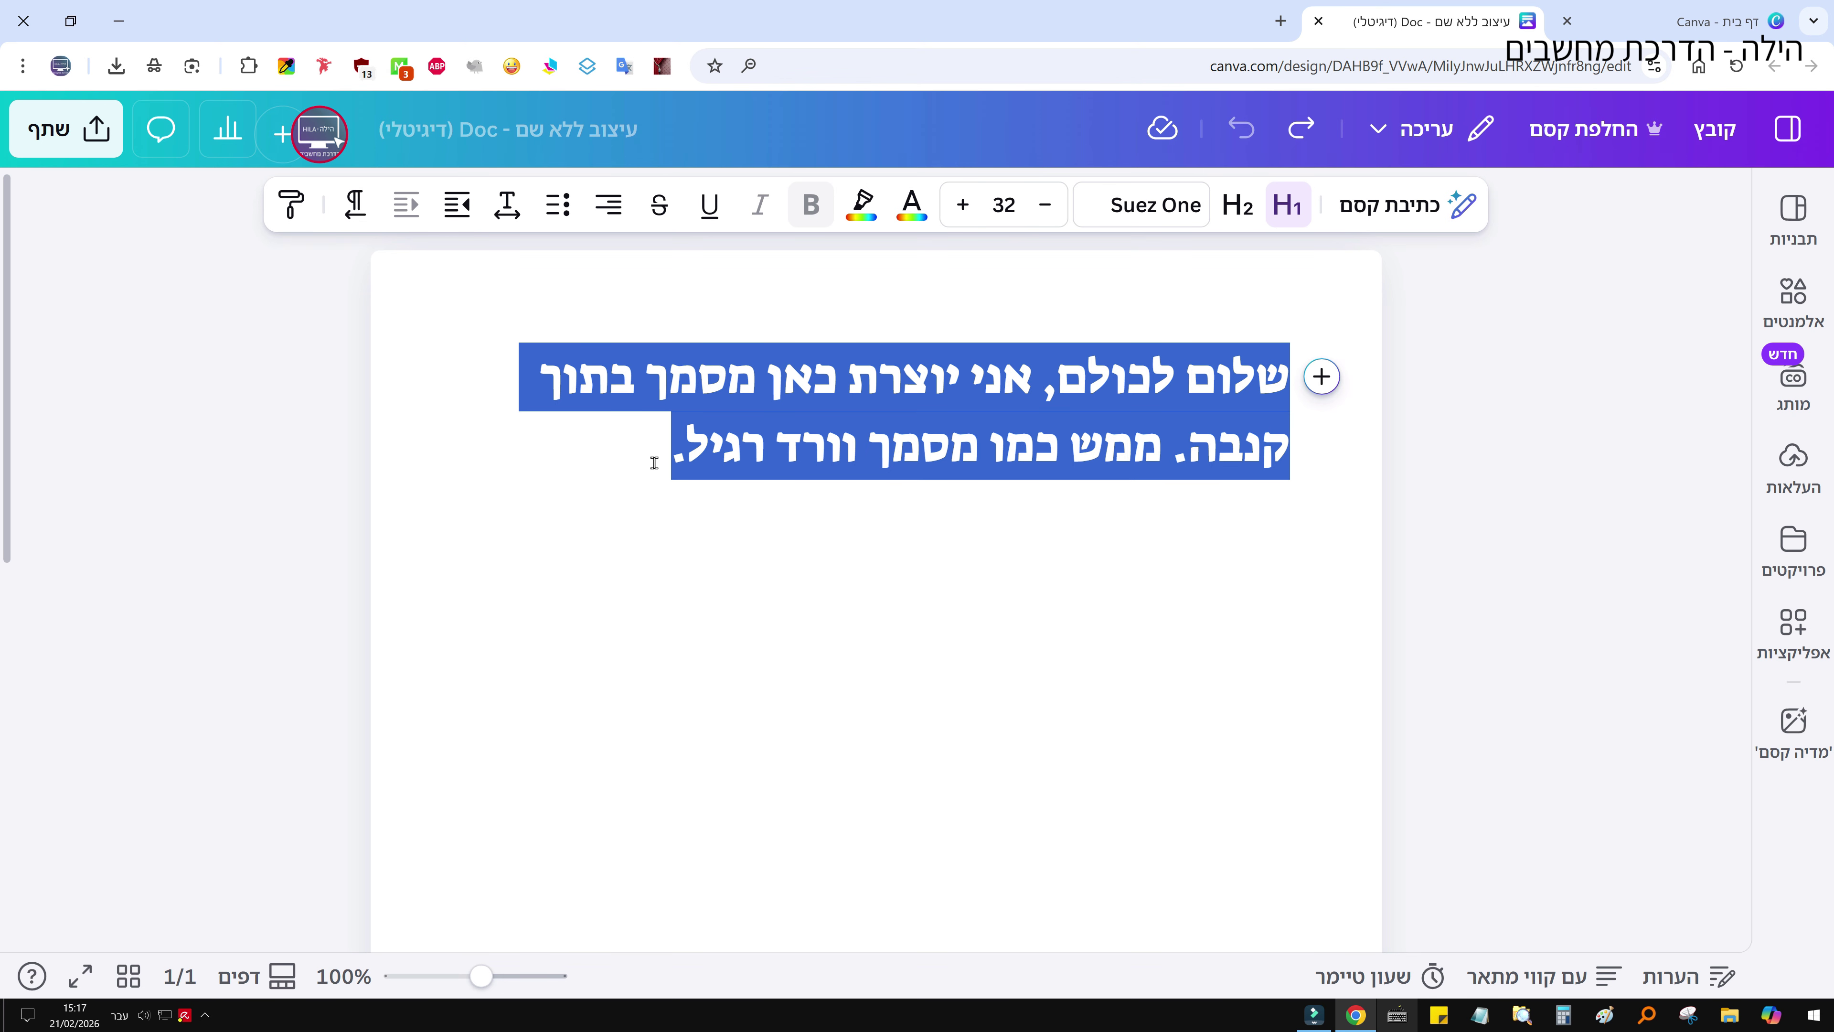
click(1130, 206)
click(1129, 205)
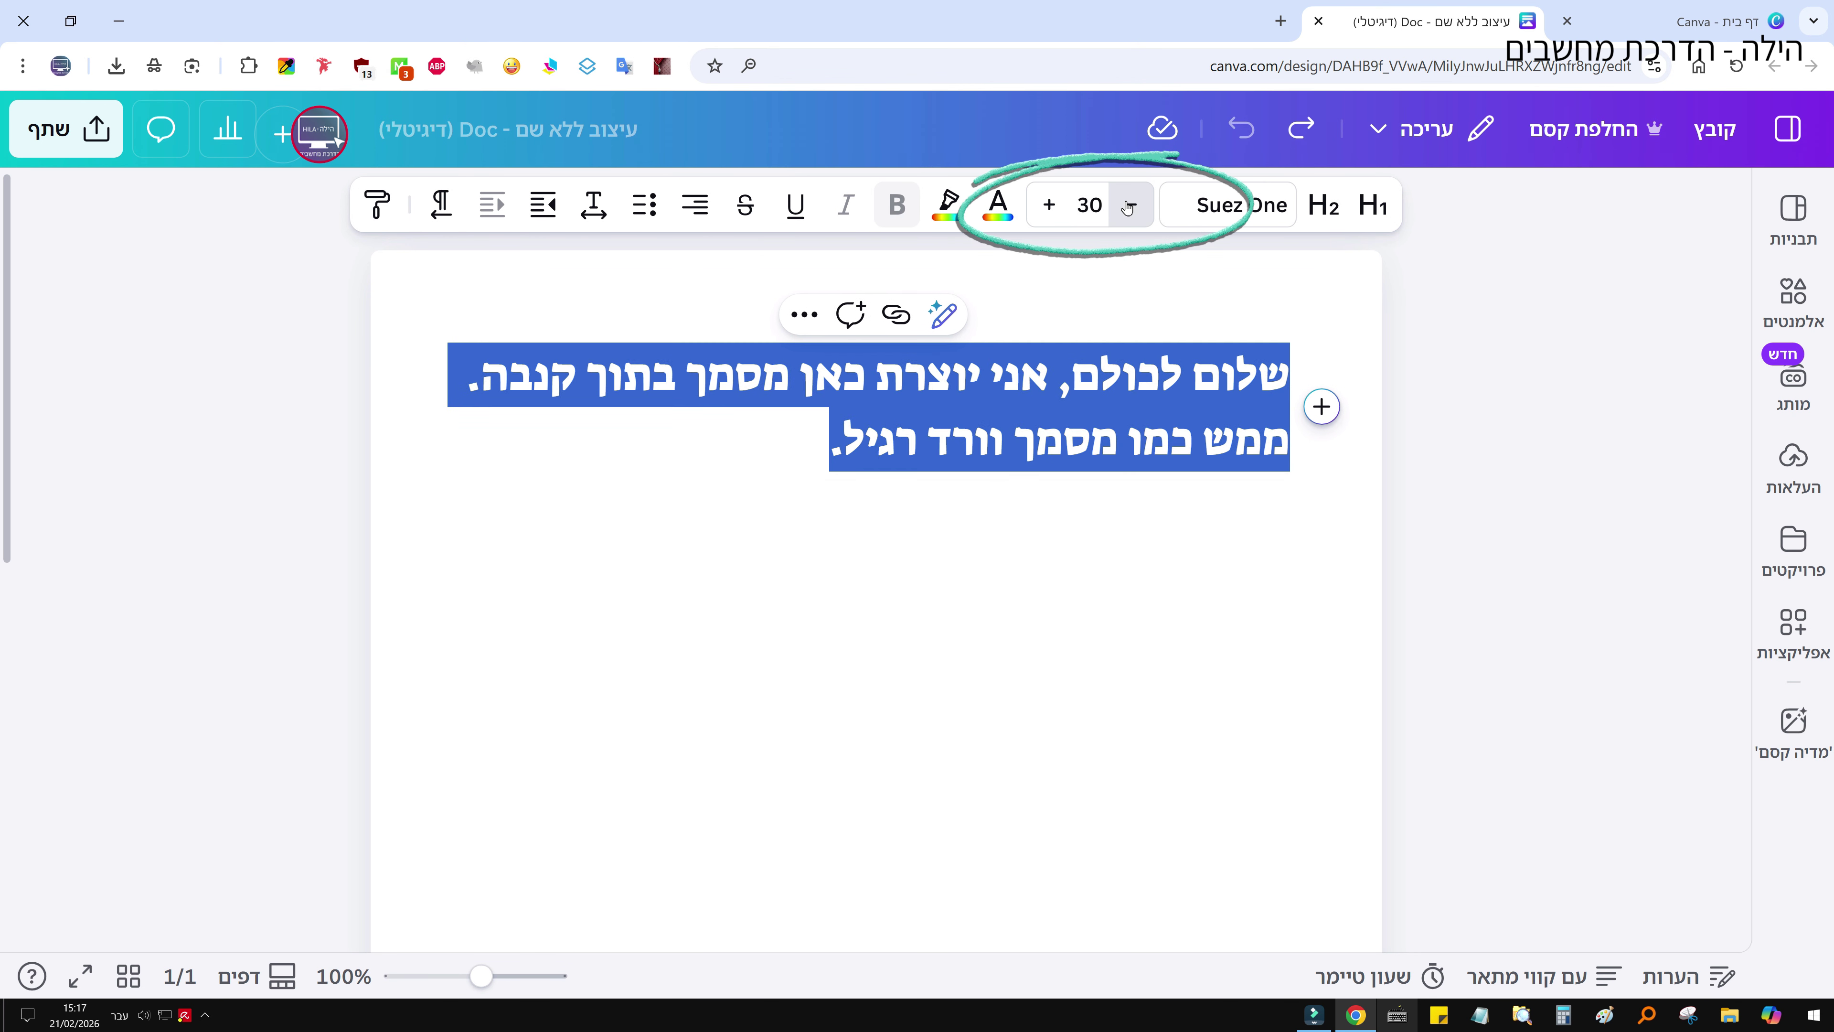
click(1129, 206)
click(1129, 205)
click(1129, 205)
click(1129, 206)
click(1129, 206)
click(1130, 205)
click(1129, 205)
click(1129, 205)
click(1129, 205)
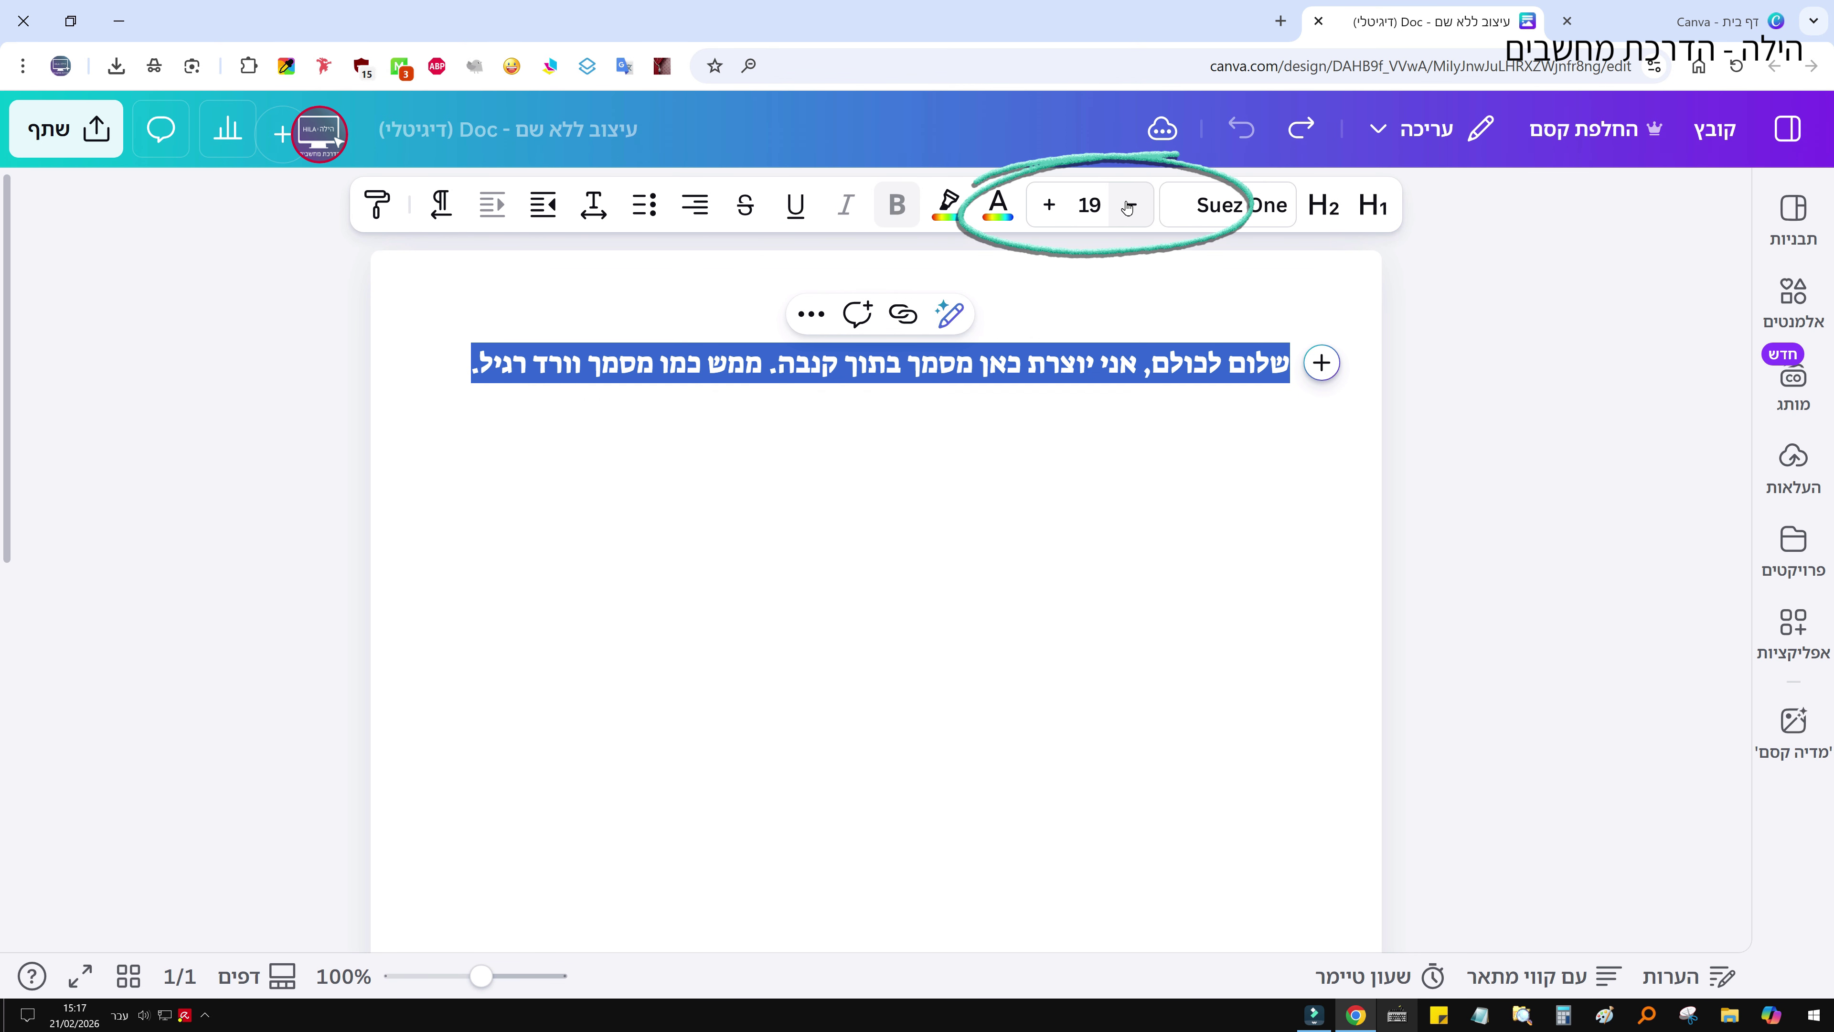
click(1129, 205)
click(1129, 206)
click(1129, 205)
click(1286, 504)
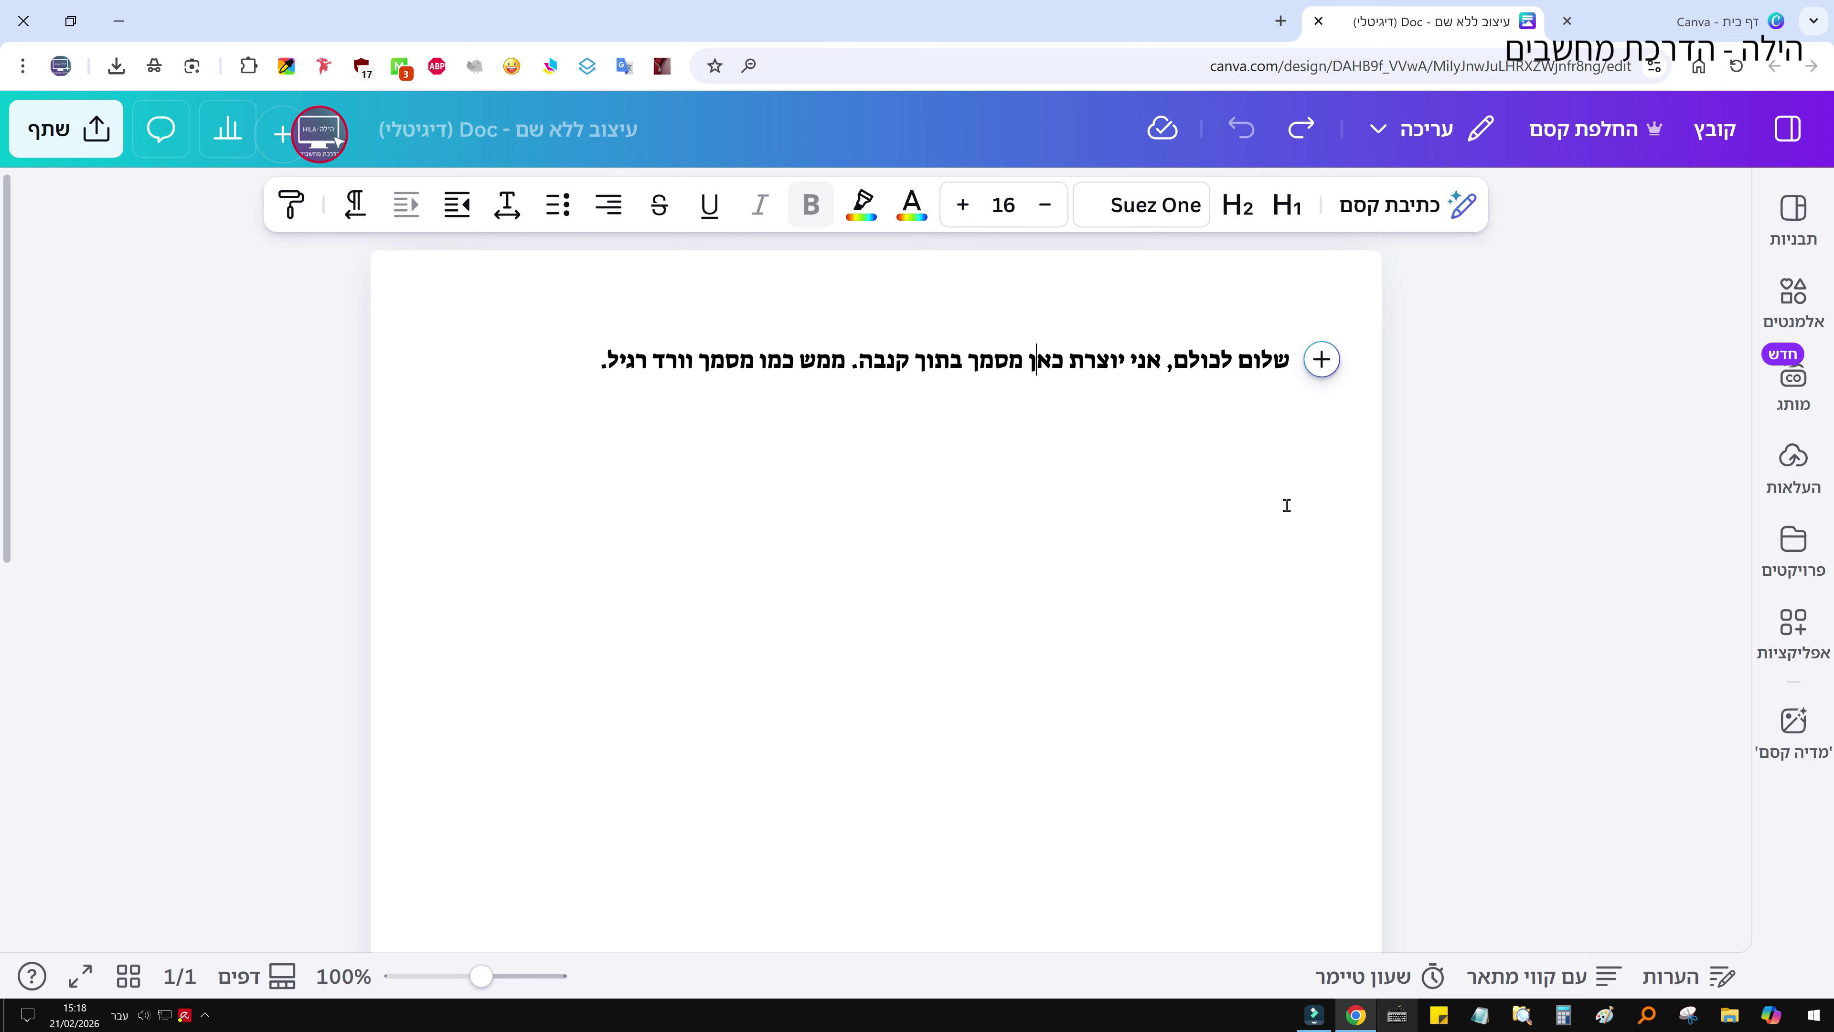
Step: Examine the list of actions and content blocks that can be inserted into the document, from Magic Write to columns and highlight blocks
click(1322, 361)
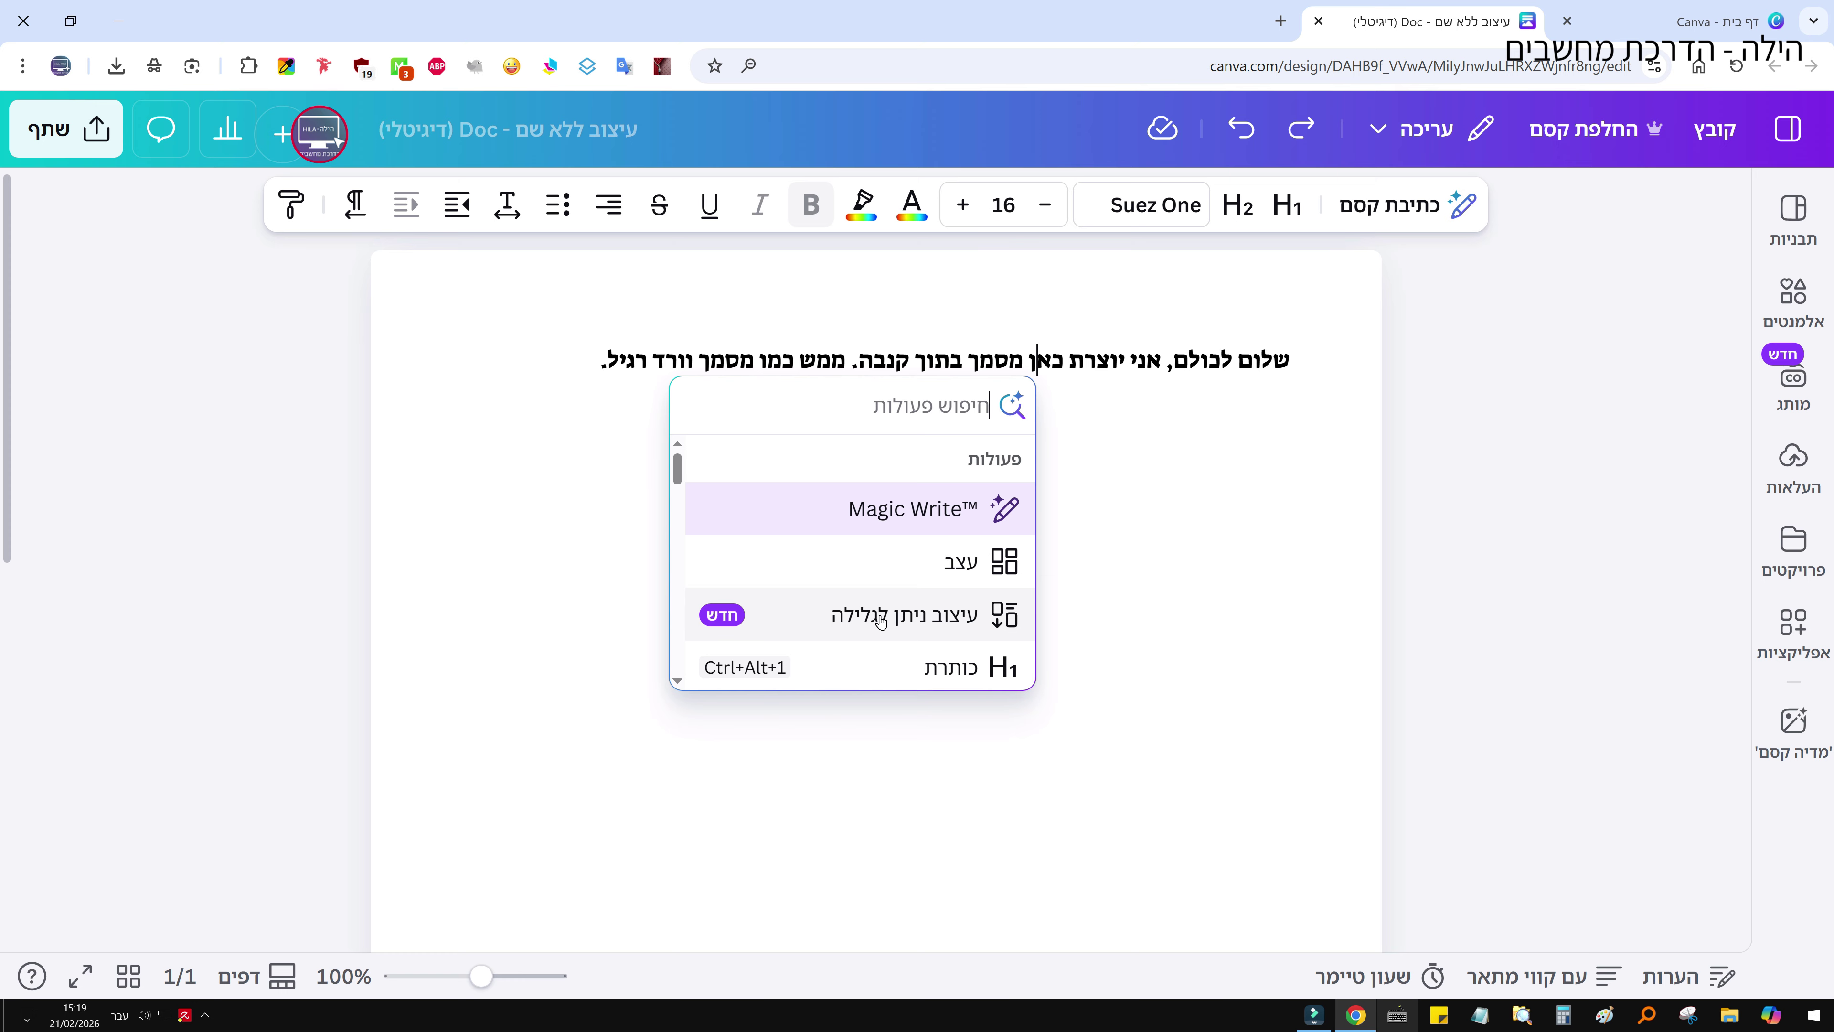
scroll(756, 534, down, 2)
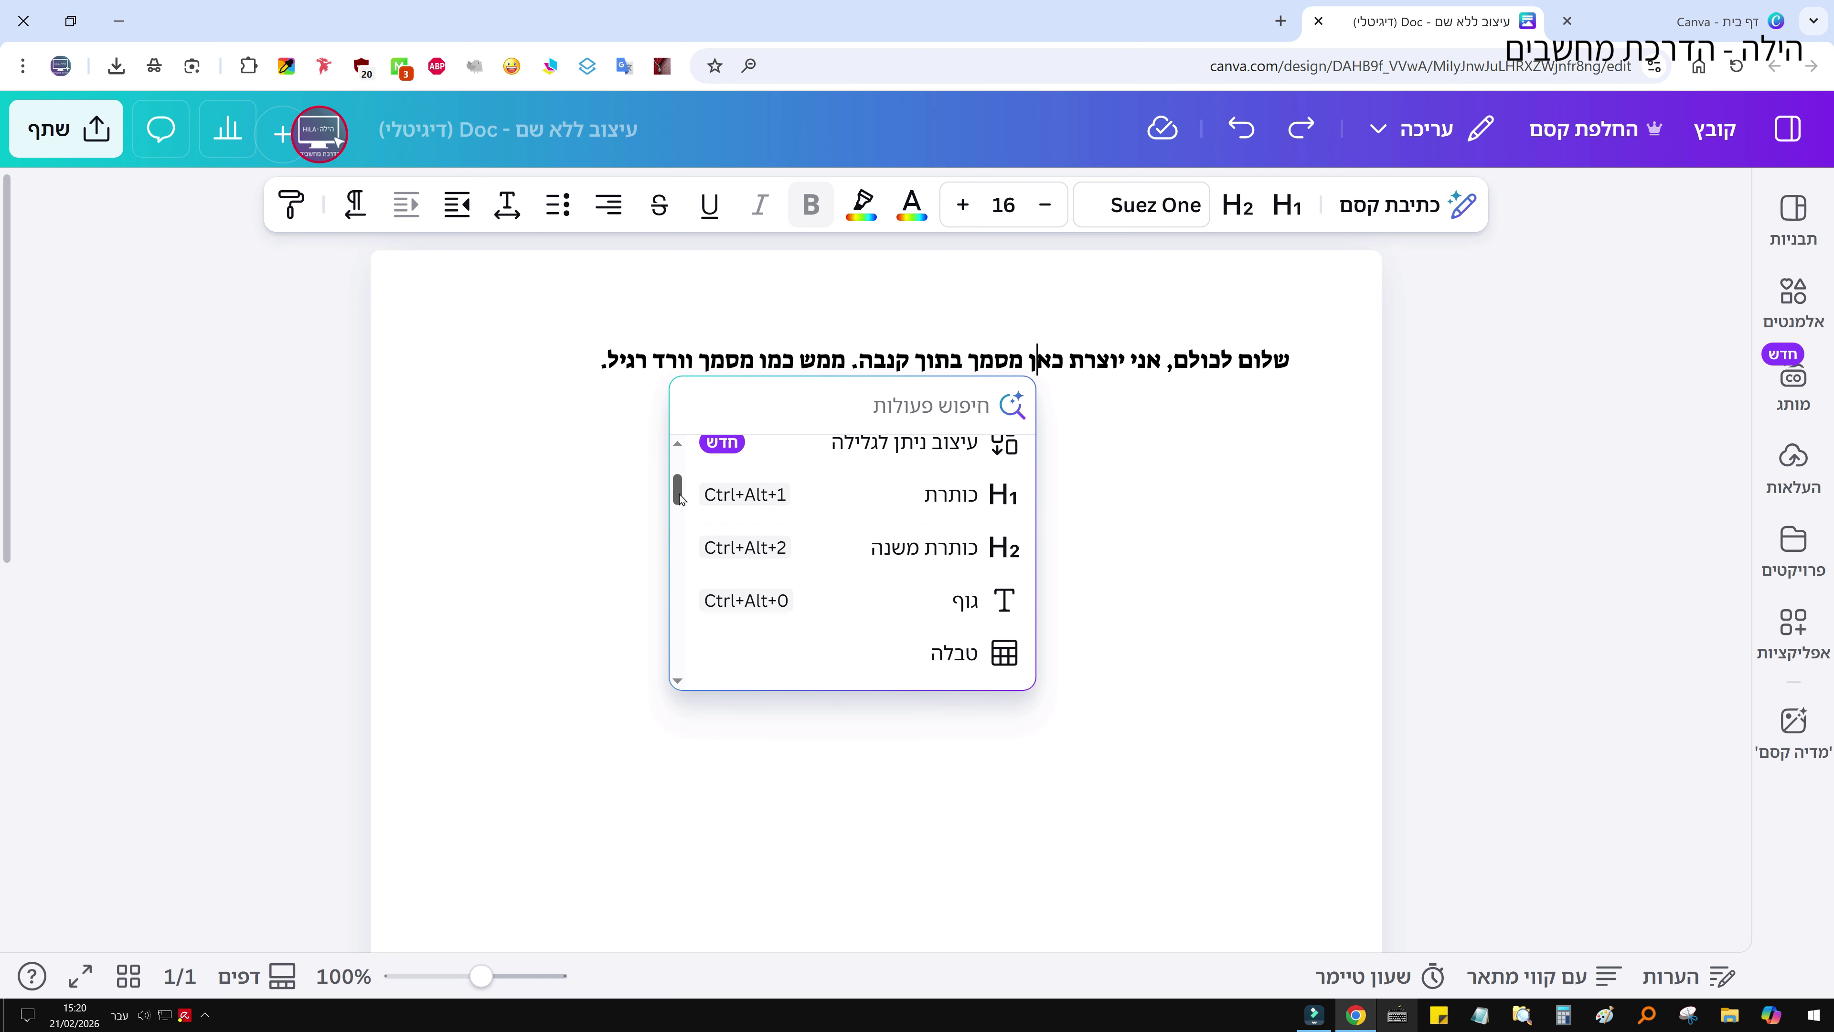
scroll(679, 500, down, 2)
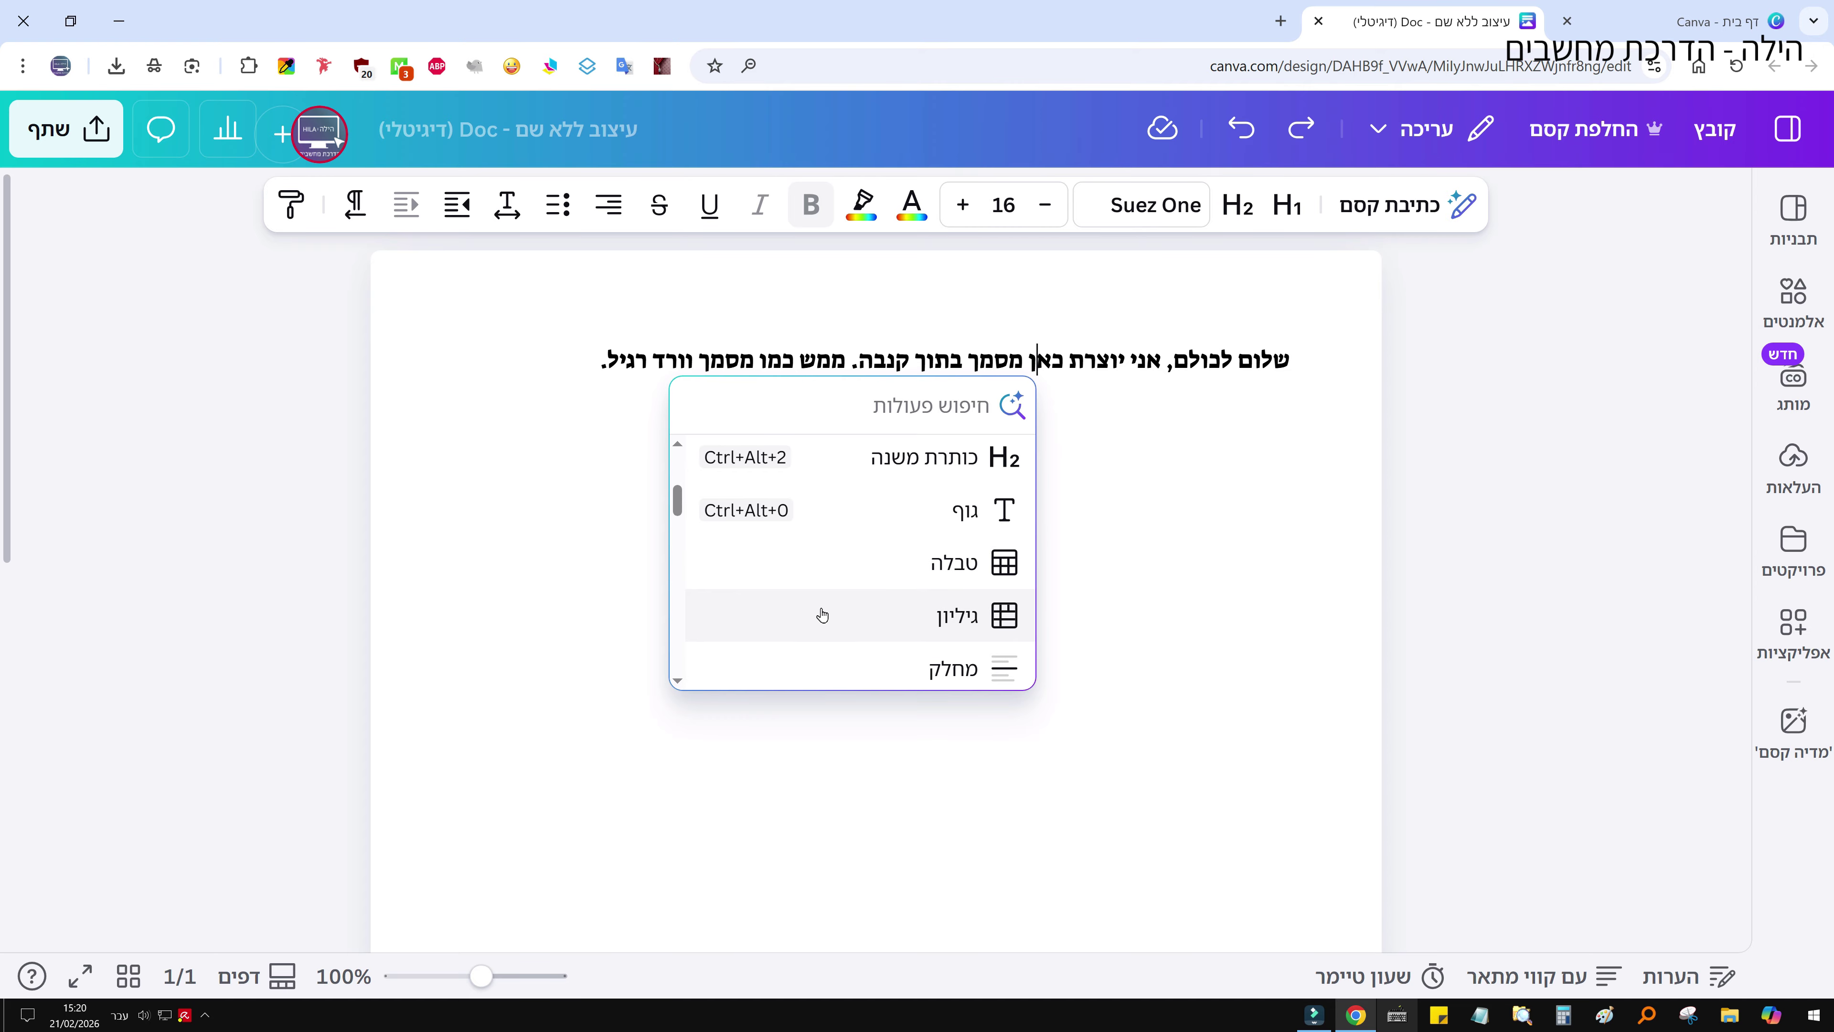
scroll(701, 534, down, 1)
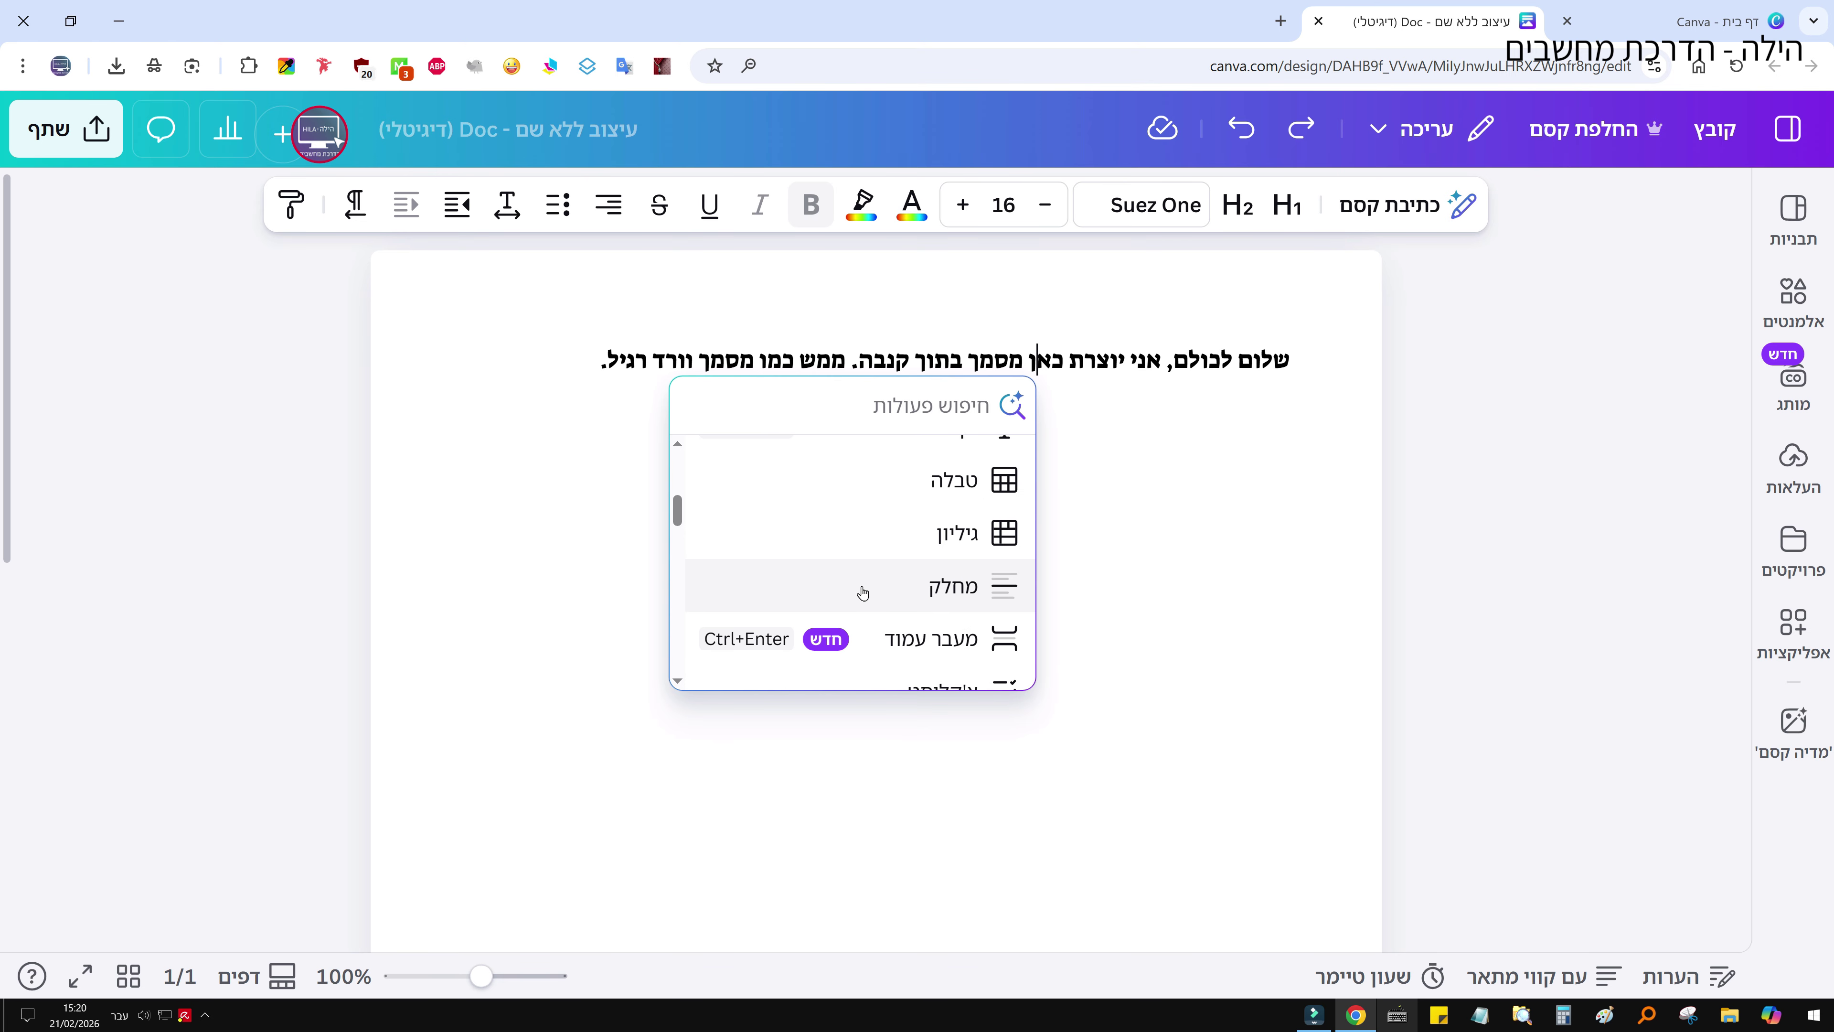
scroll(867, 567, down, 1)
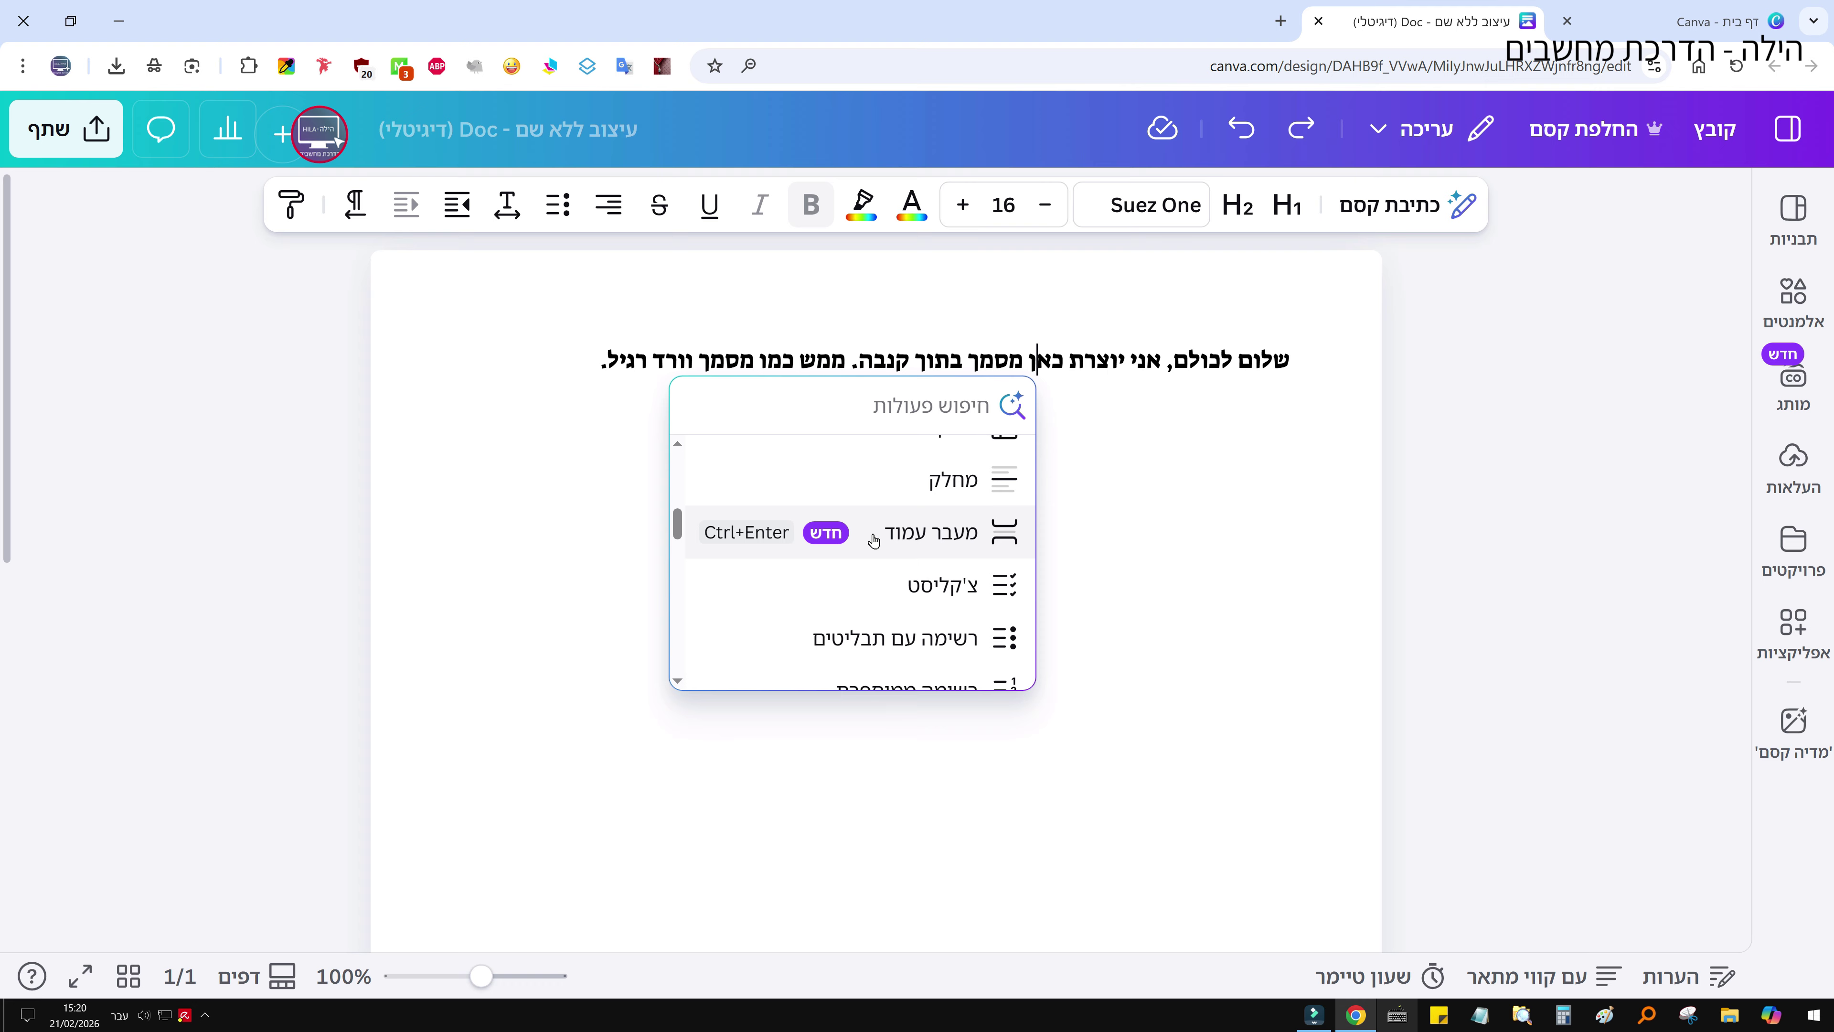
scroll(872, 535, down, 1)
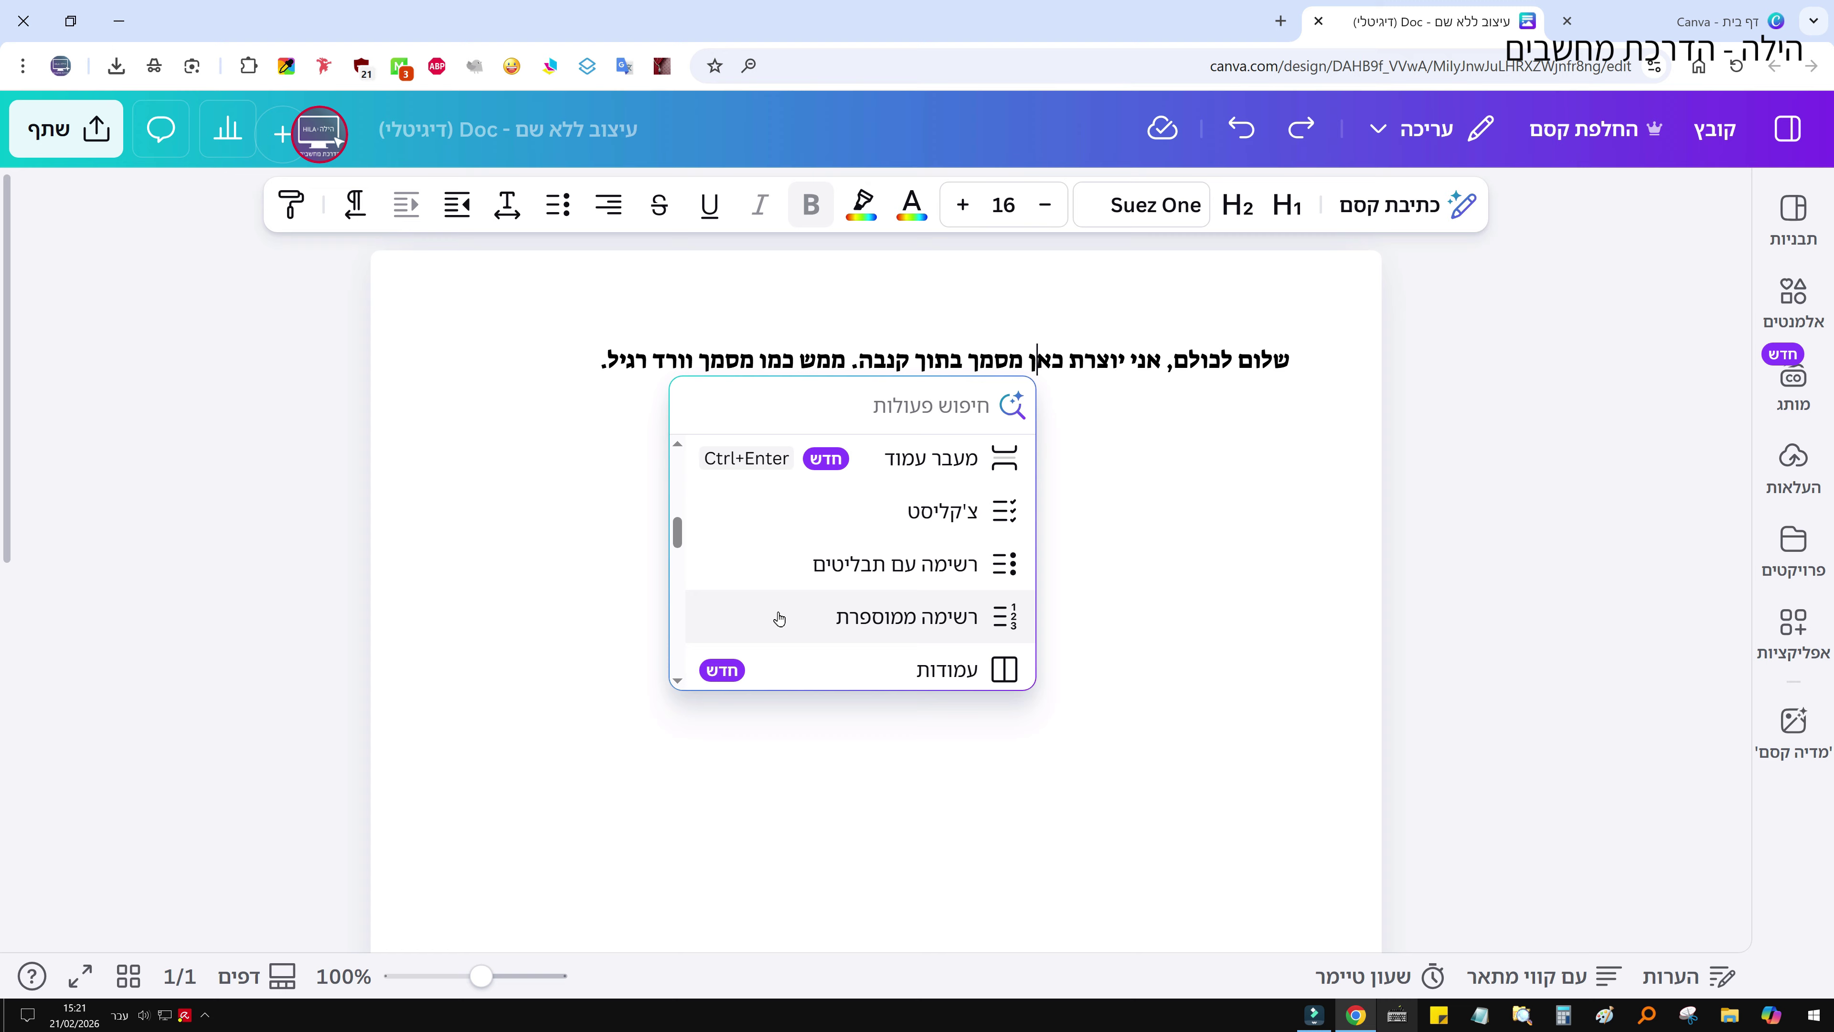
scroll(833, 538, down, 2)
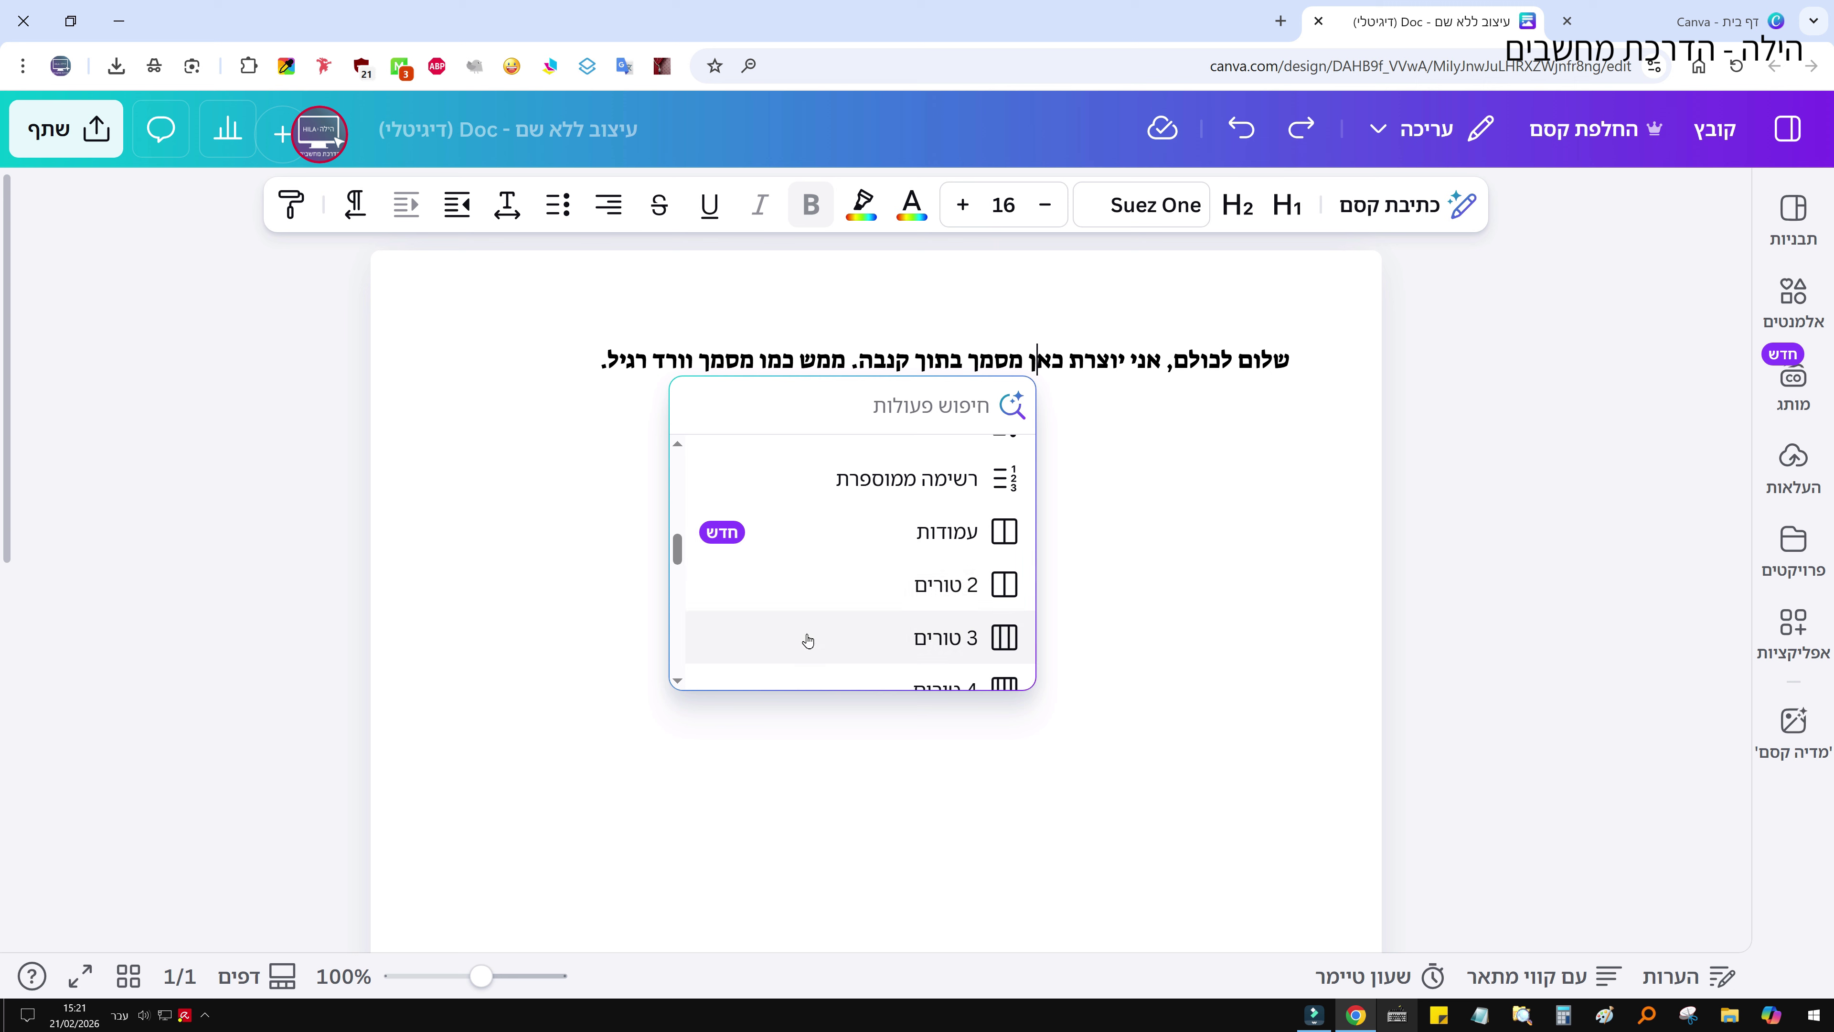
scroll(696, 679, down, 1)
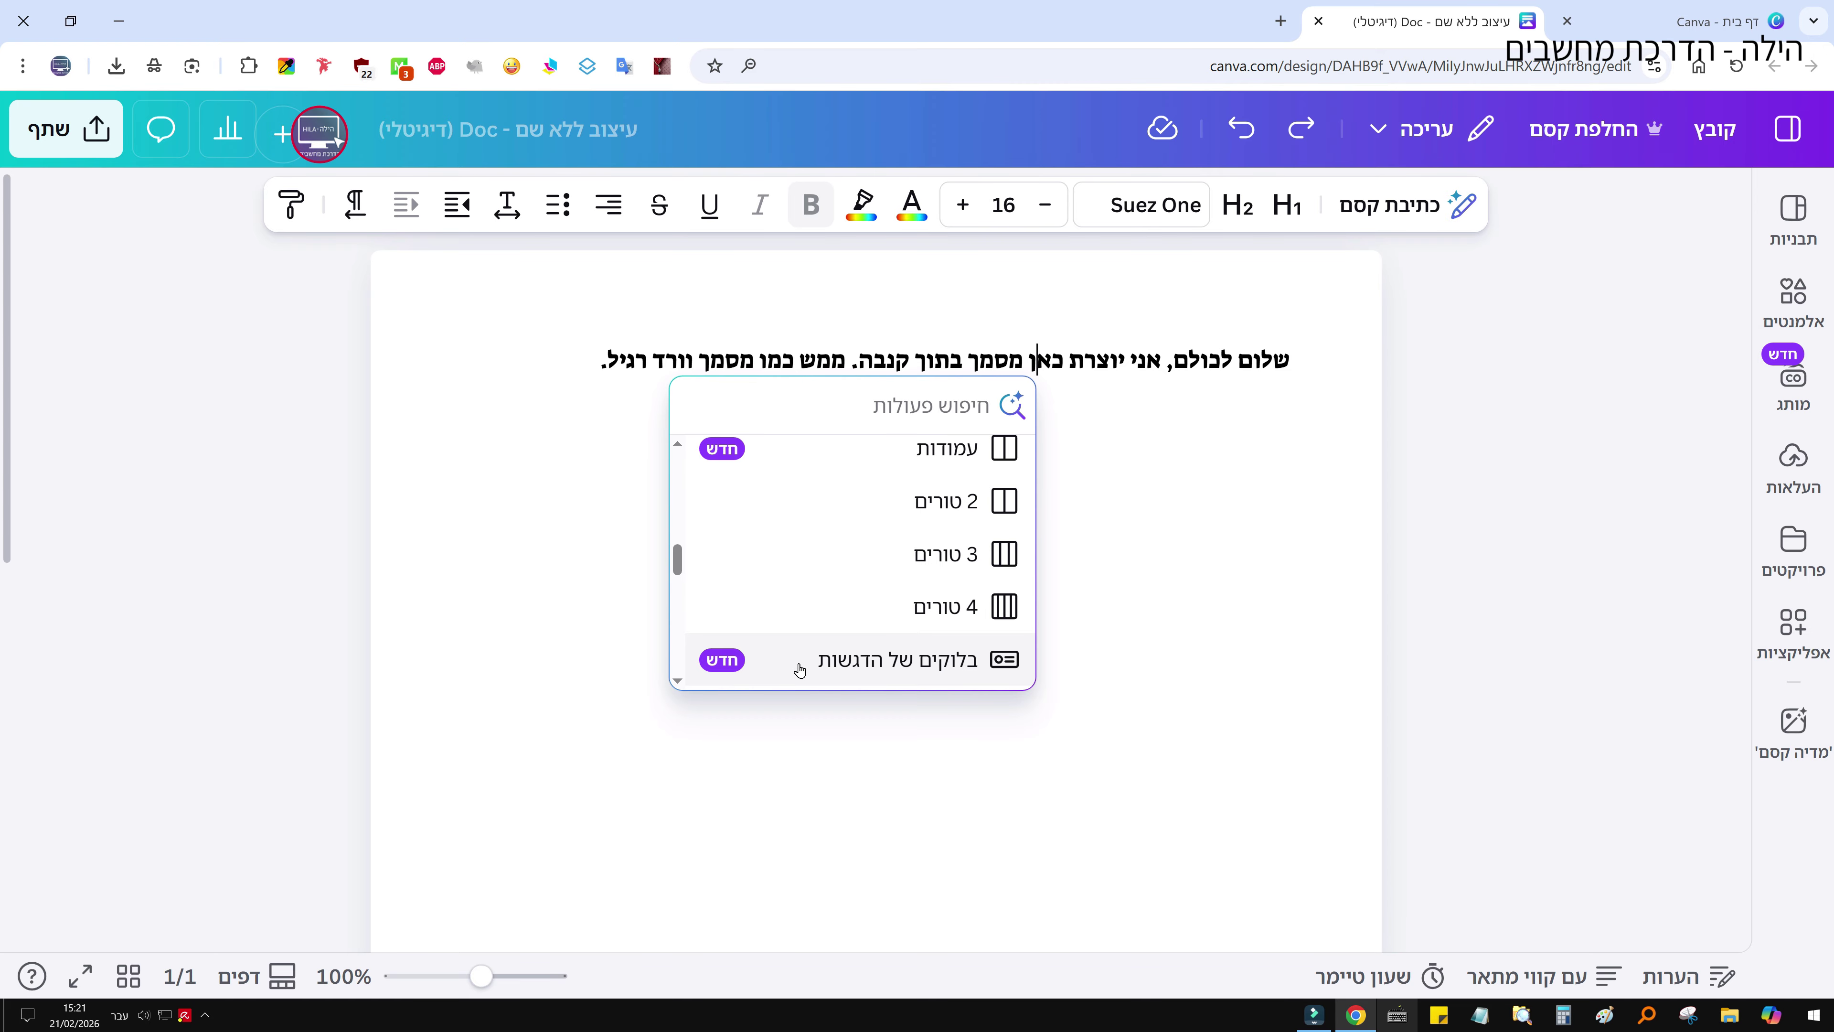
scroll(799, 669, down, 5)
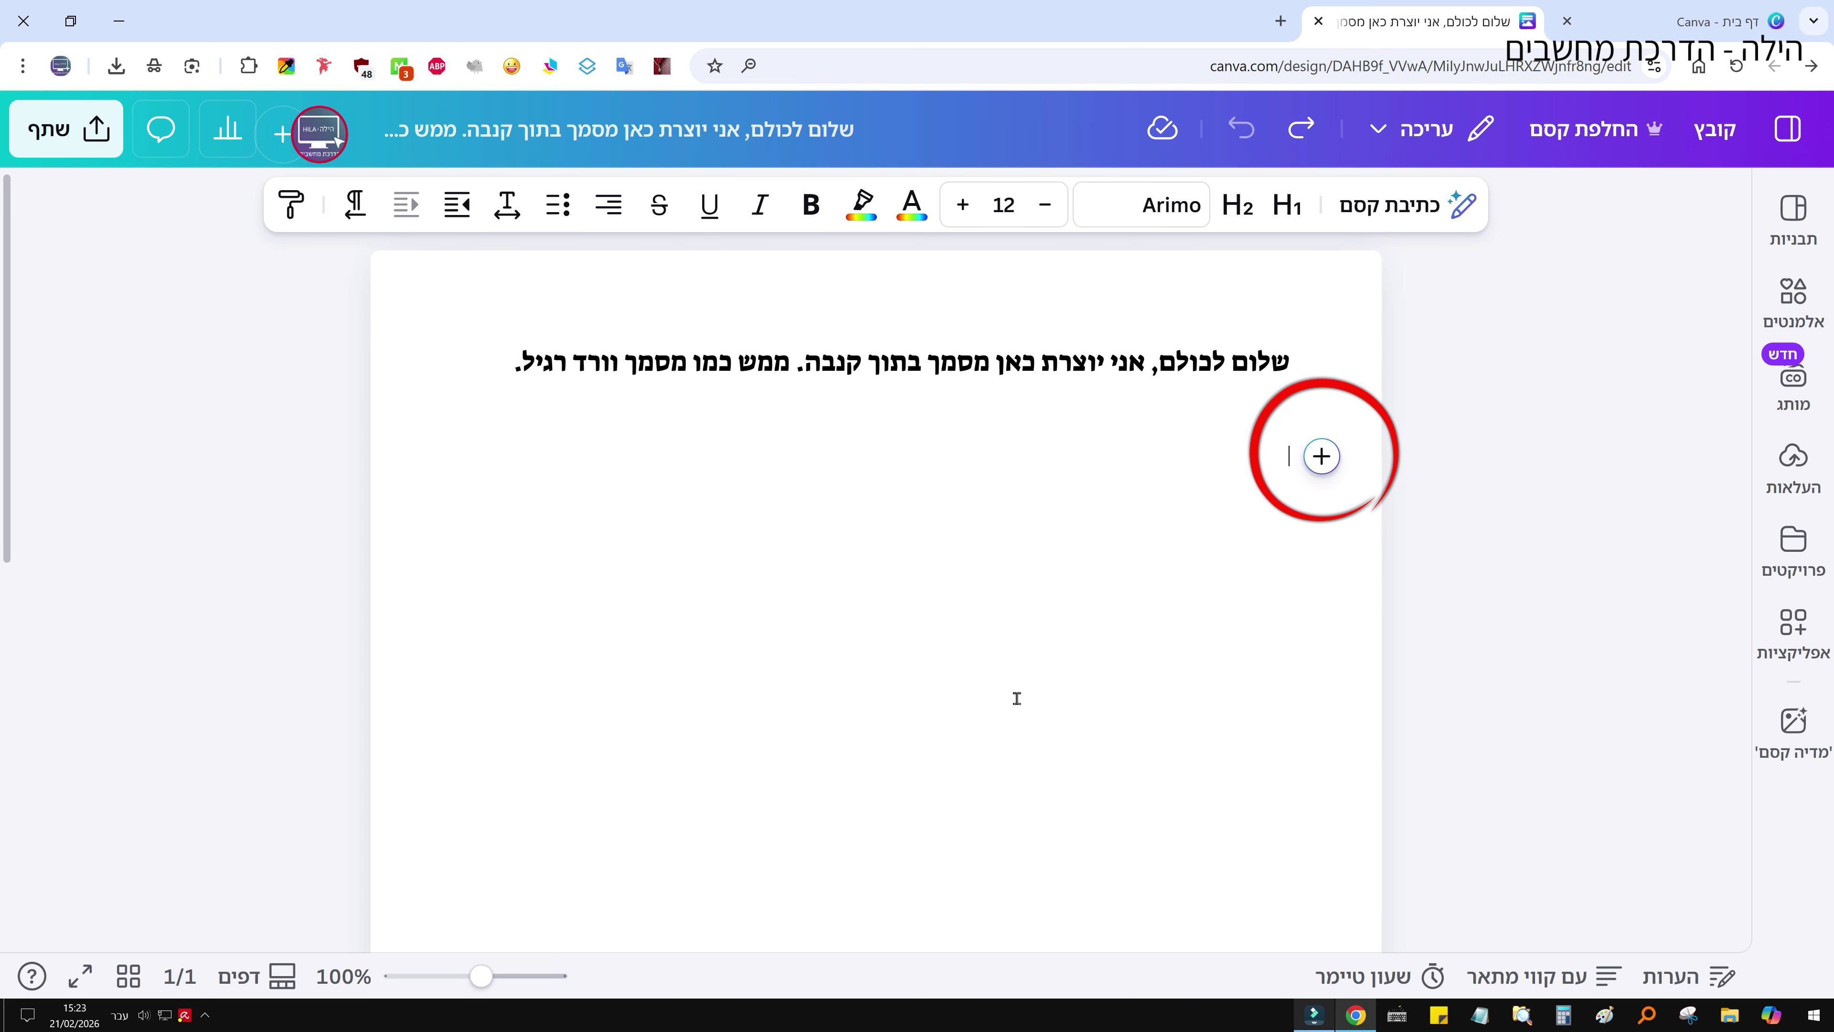
Step: Generate text below the opening sentence with Magic Write from the prompt "כתוב לי בבקשה 5 הצעות לסלוגנים לנעלי ספורט לנשים. סגנון ישראלי, קליט, פשוט."
click(1322, 457)
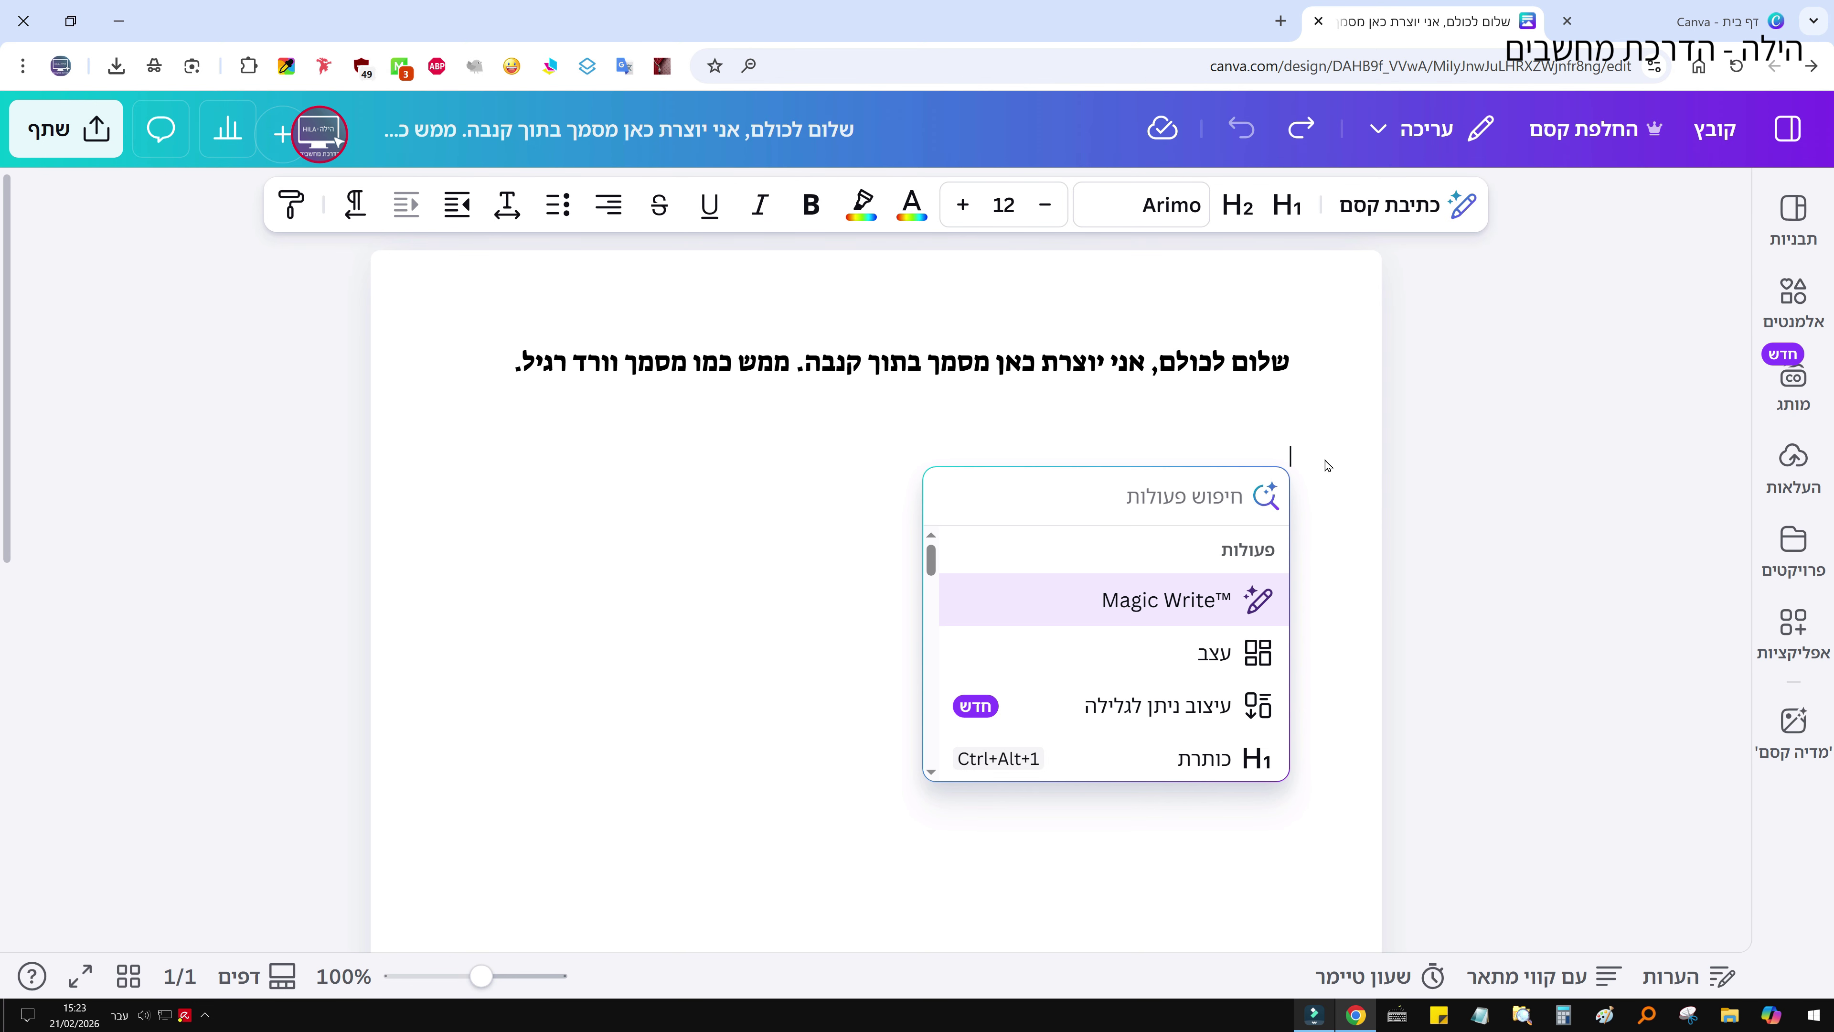
click(1401, 215)
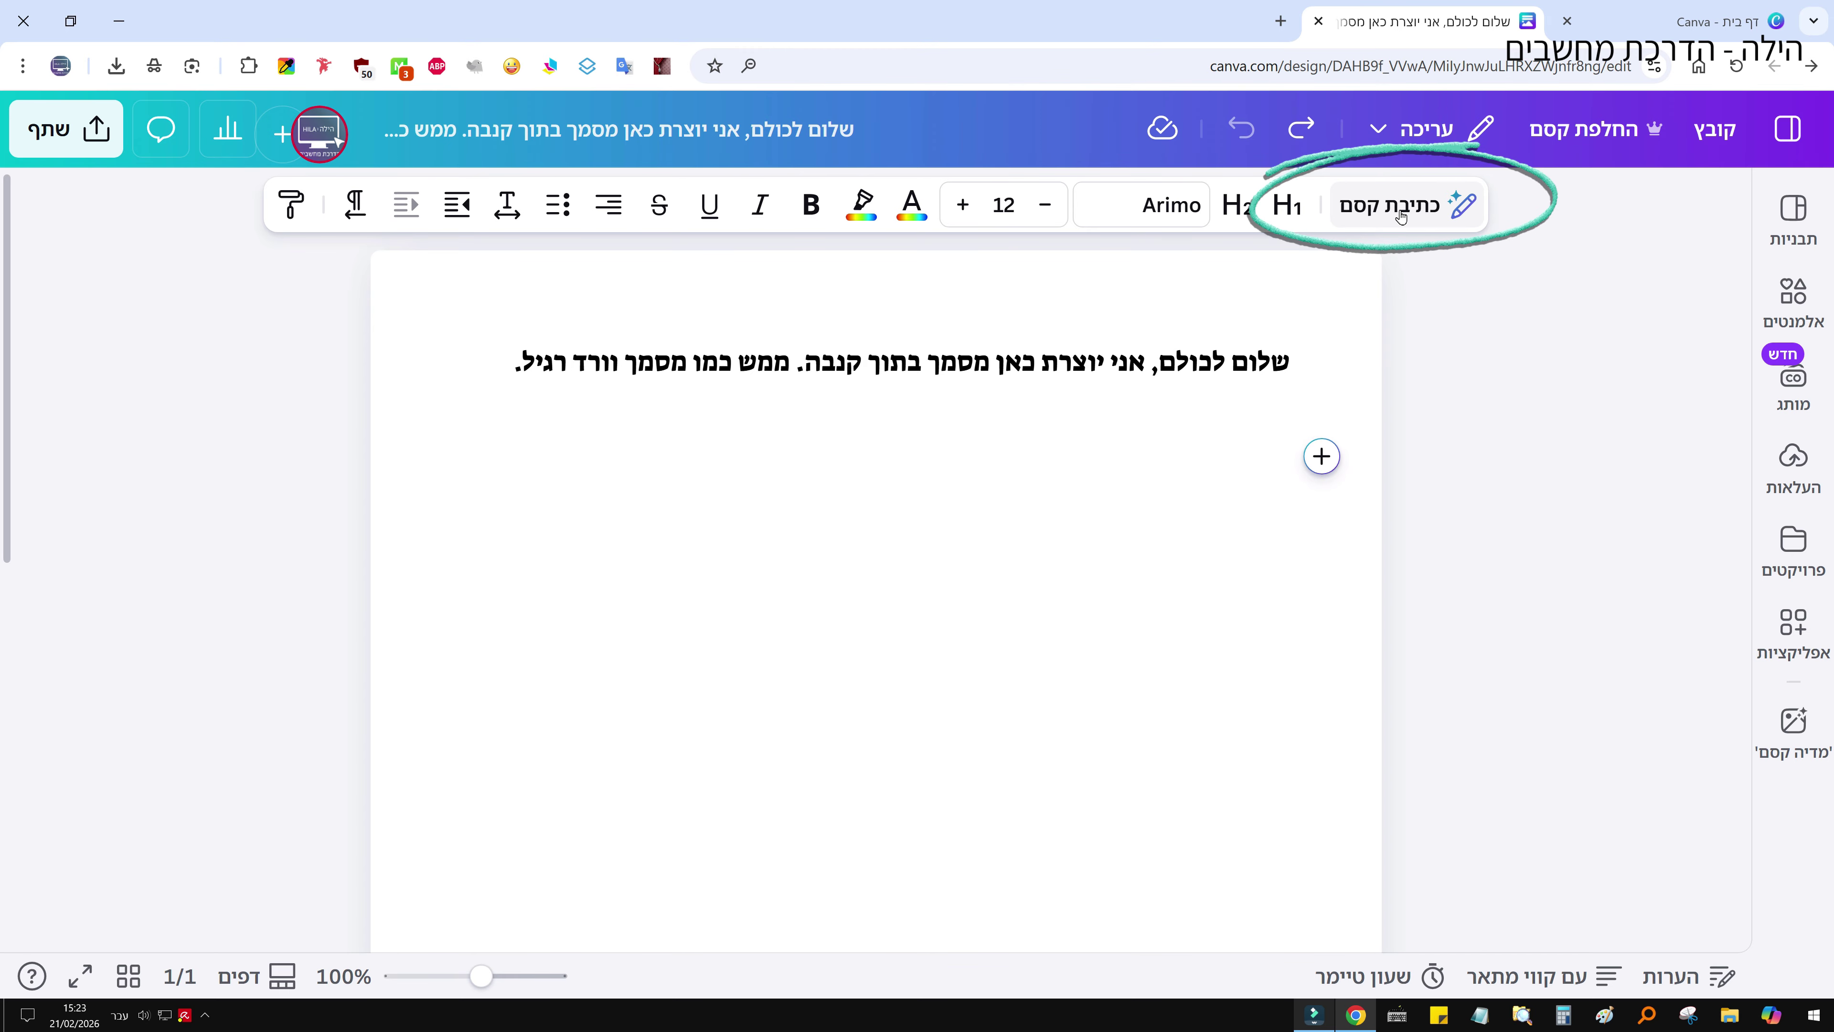
click(1401, 215)
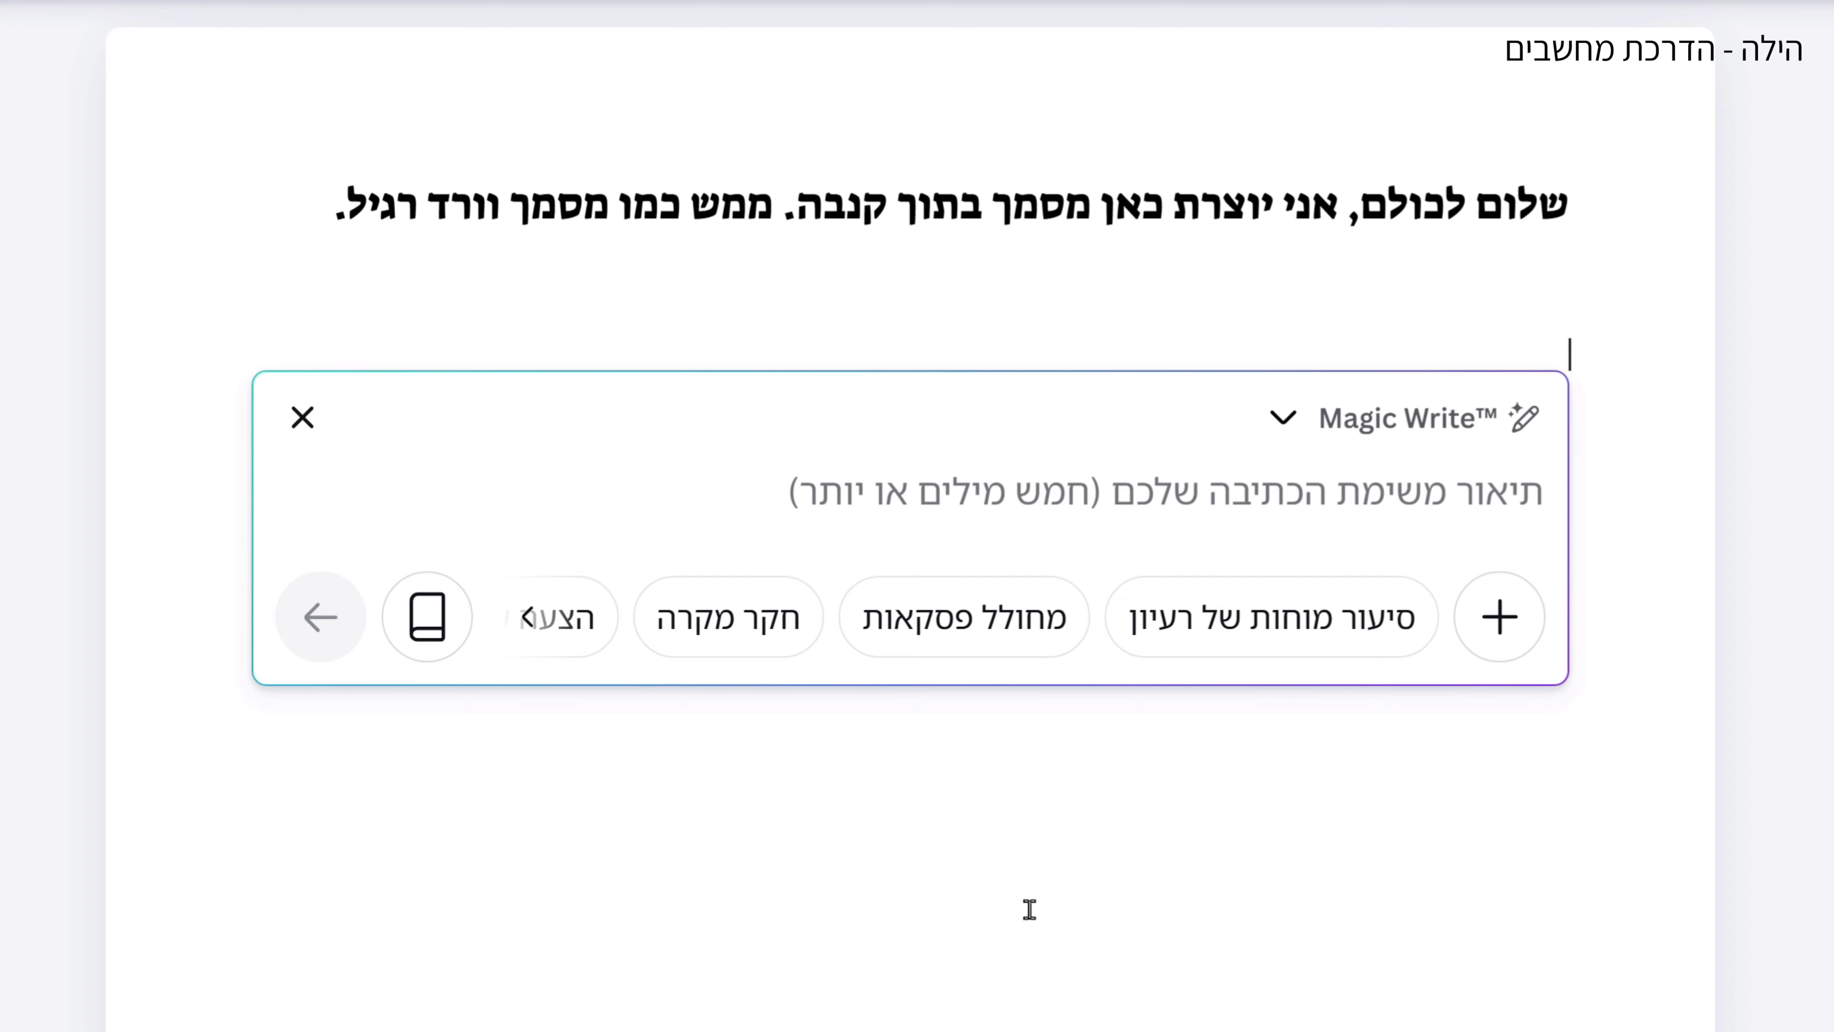
text(כתוב לי בבק)
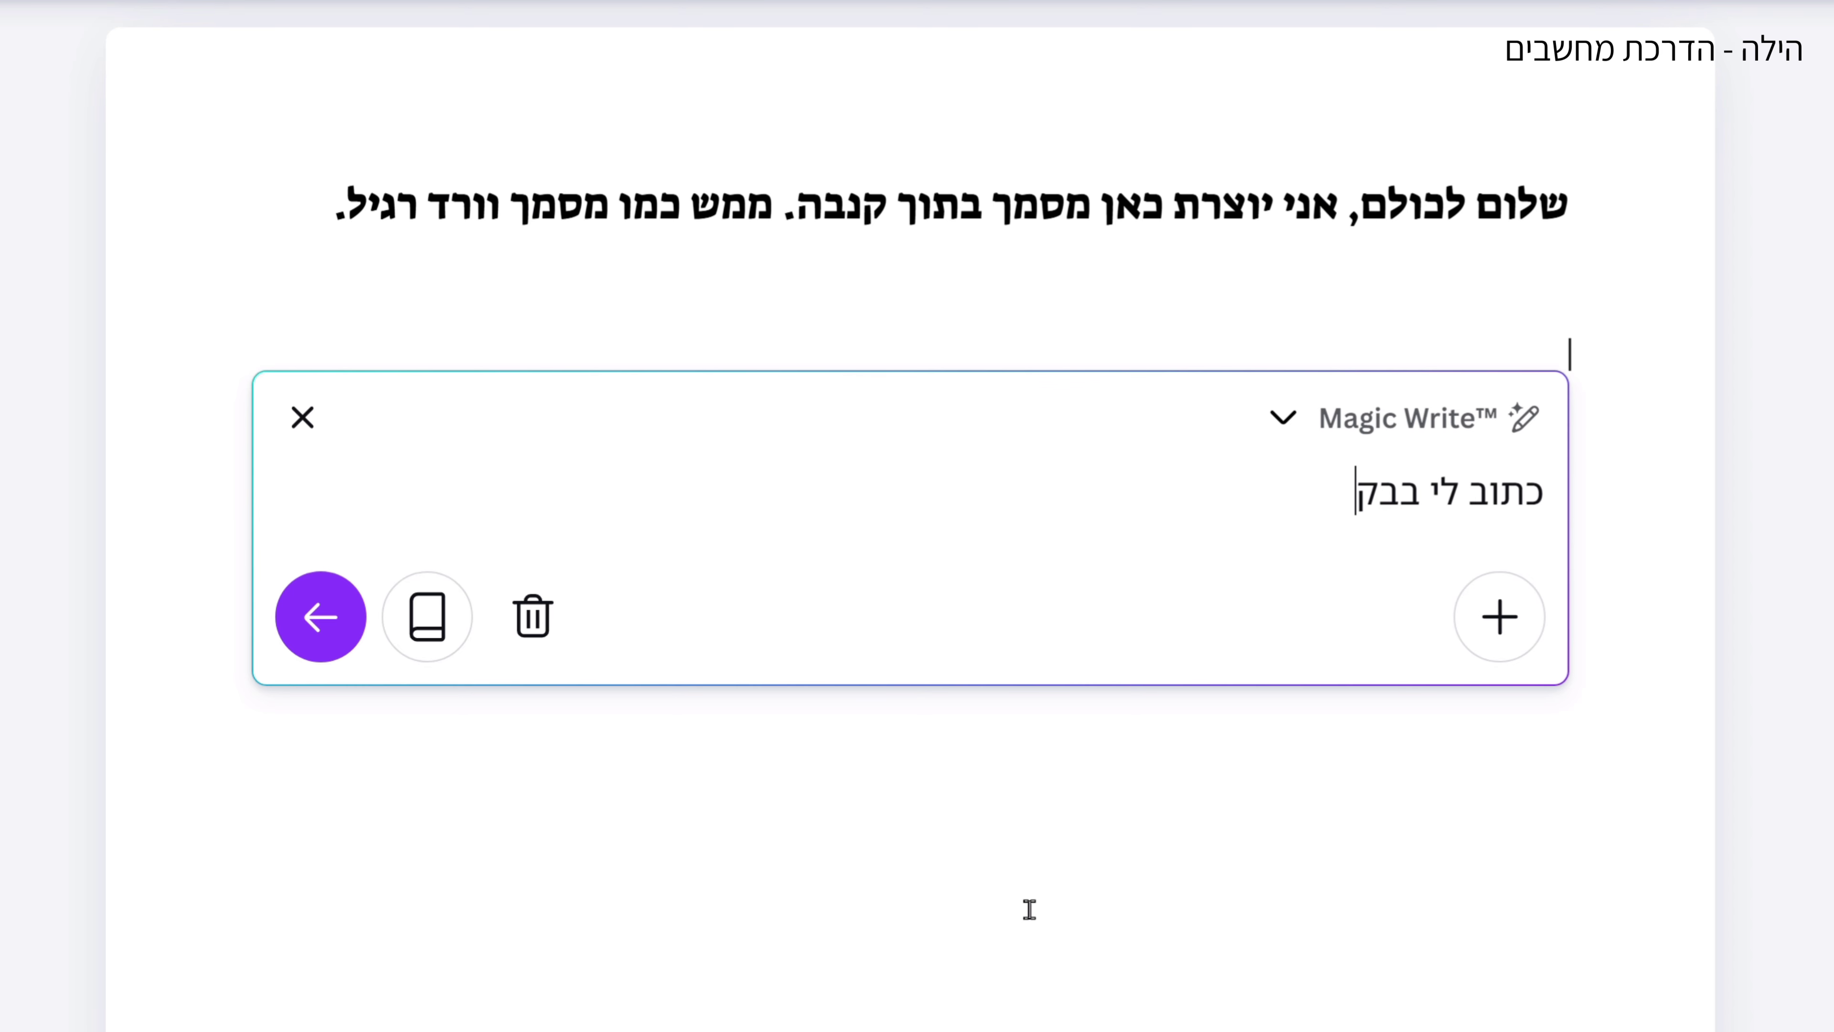
text(שה 5 הצעות ל)
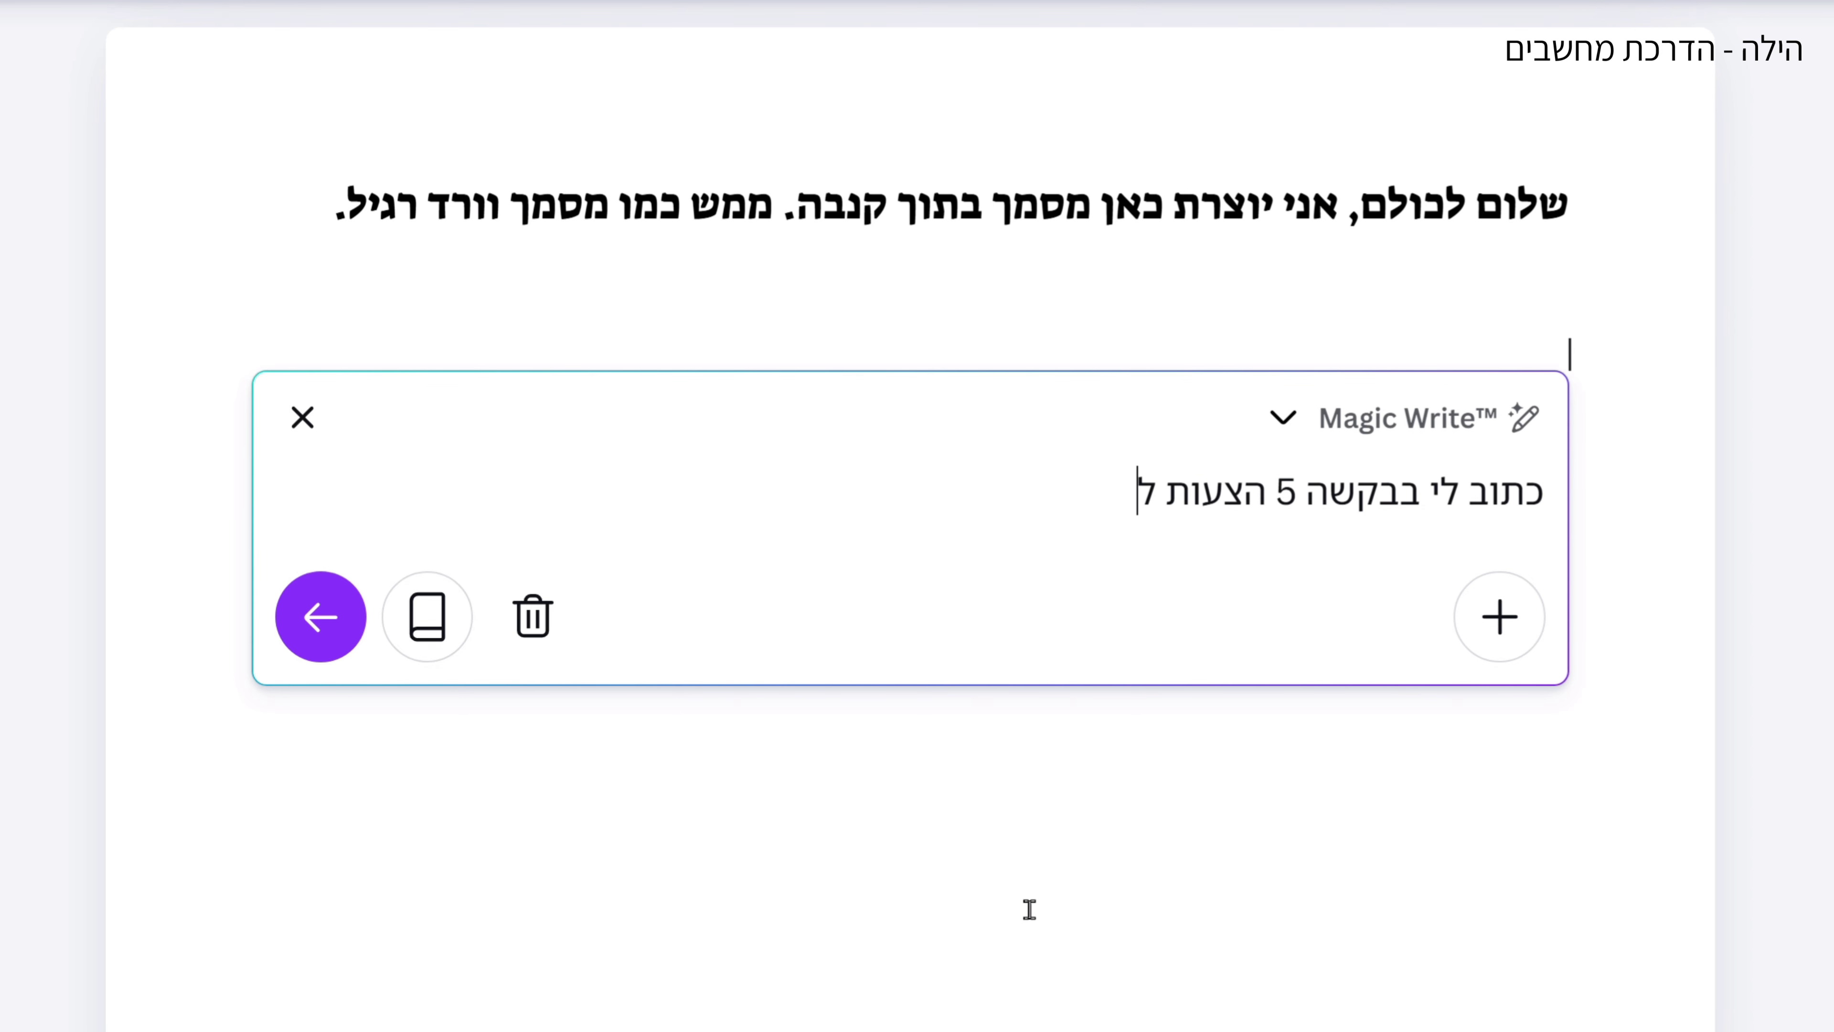
text(סלוגנים ל)
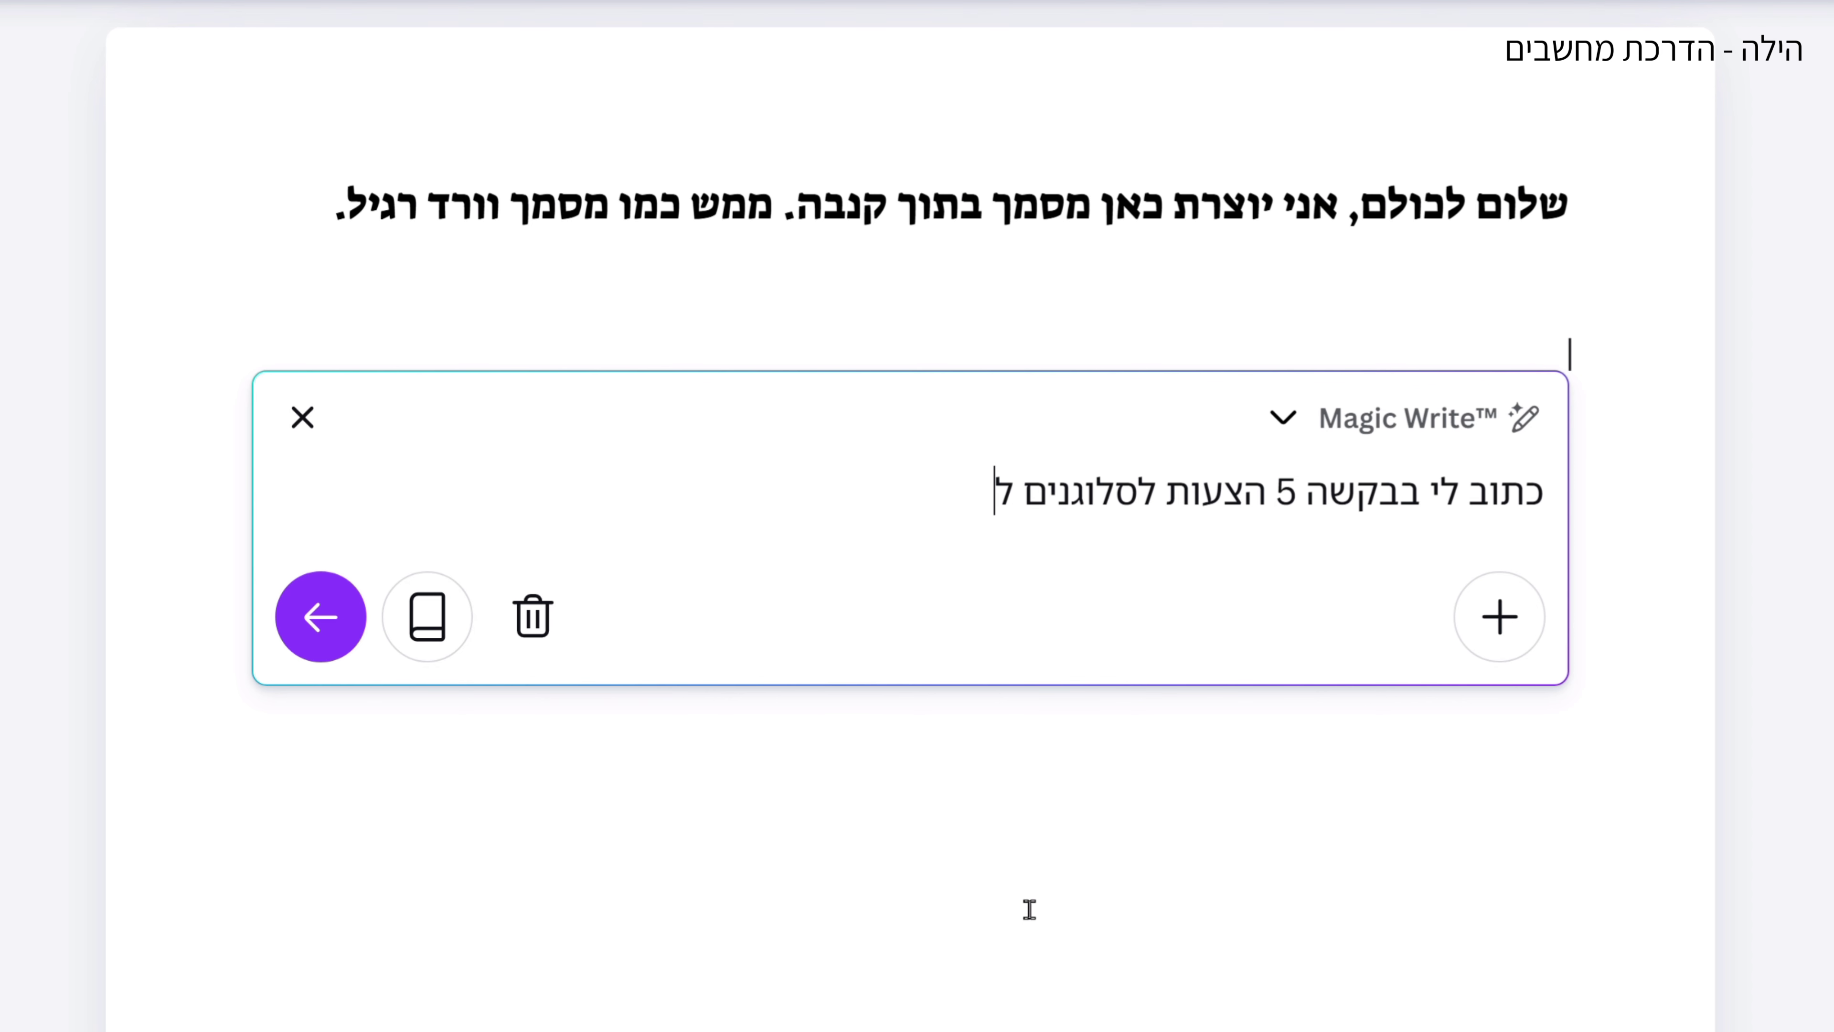
text(נעלי ספורט לנשים)
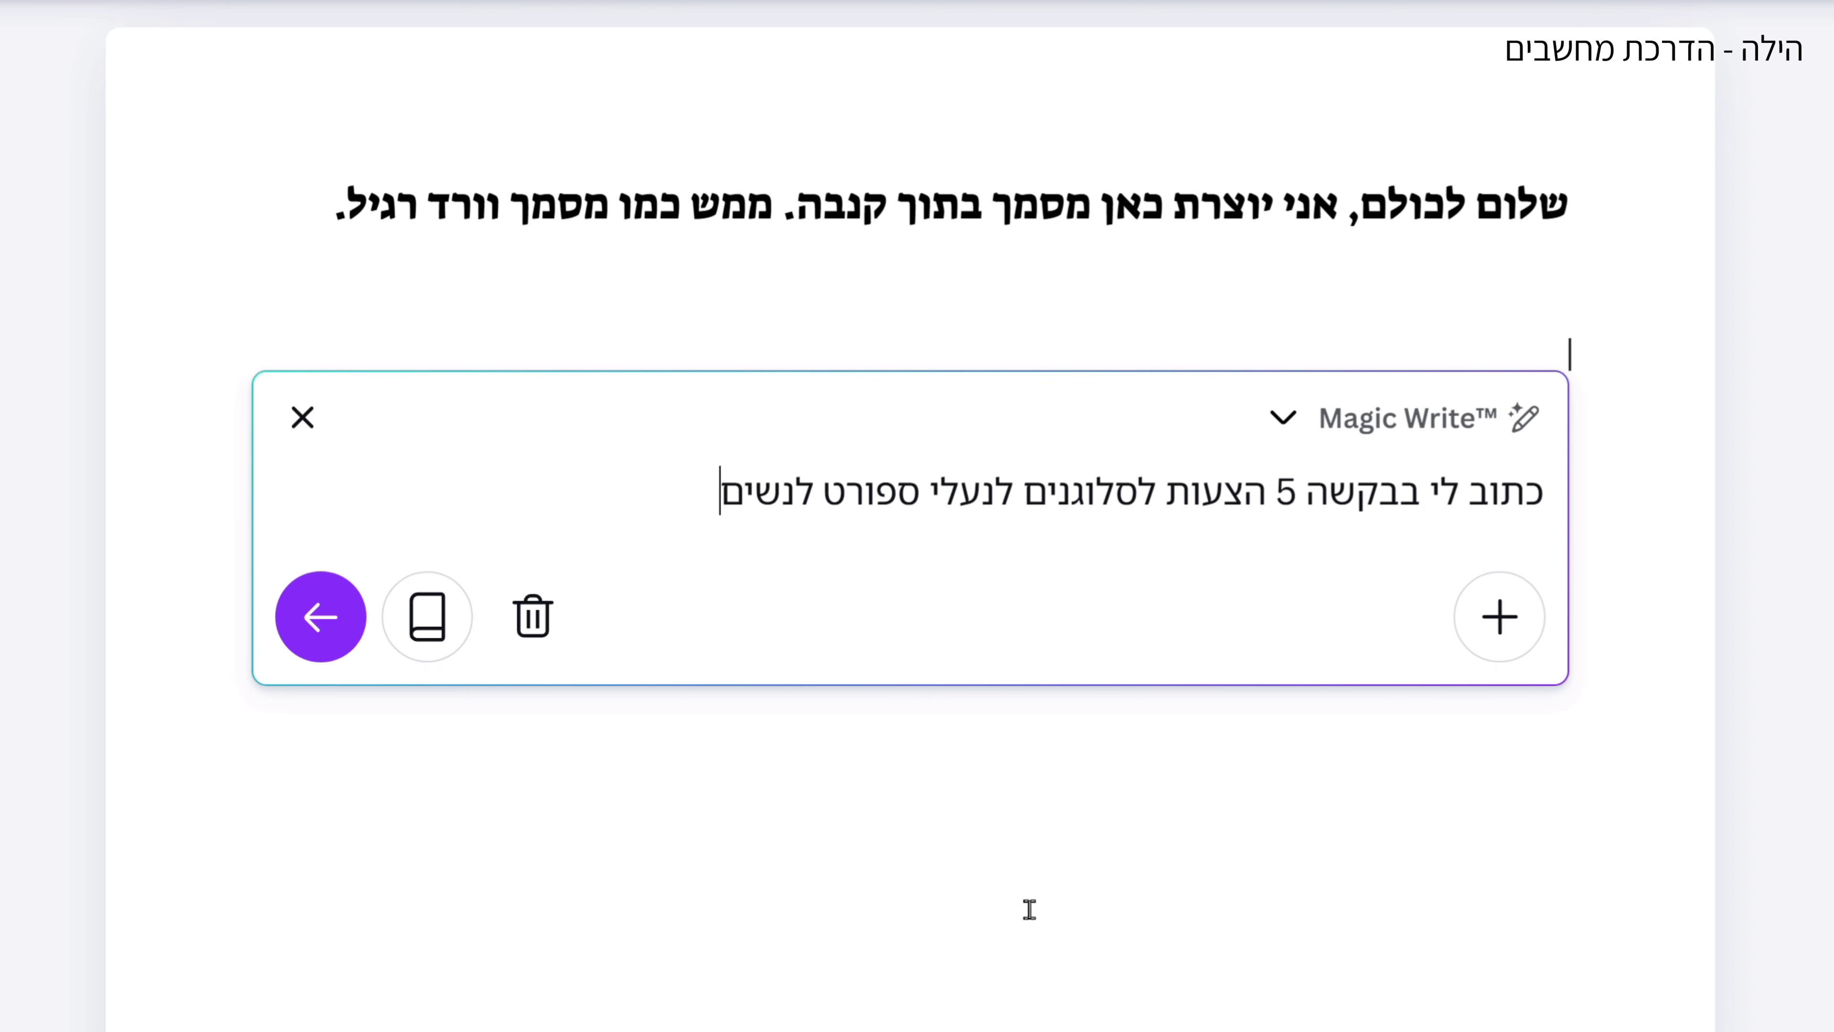
text(. סגנון ישראלי, קליט, פשוט.)
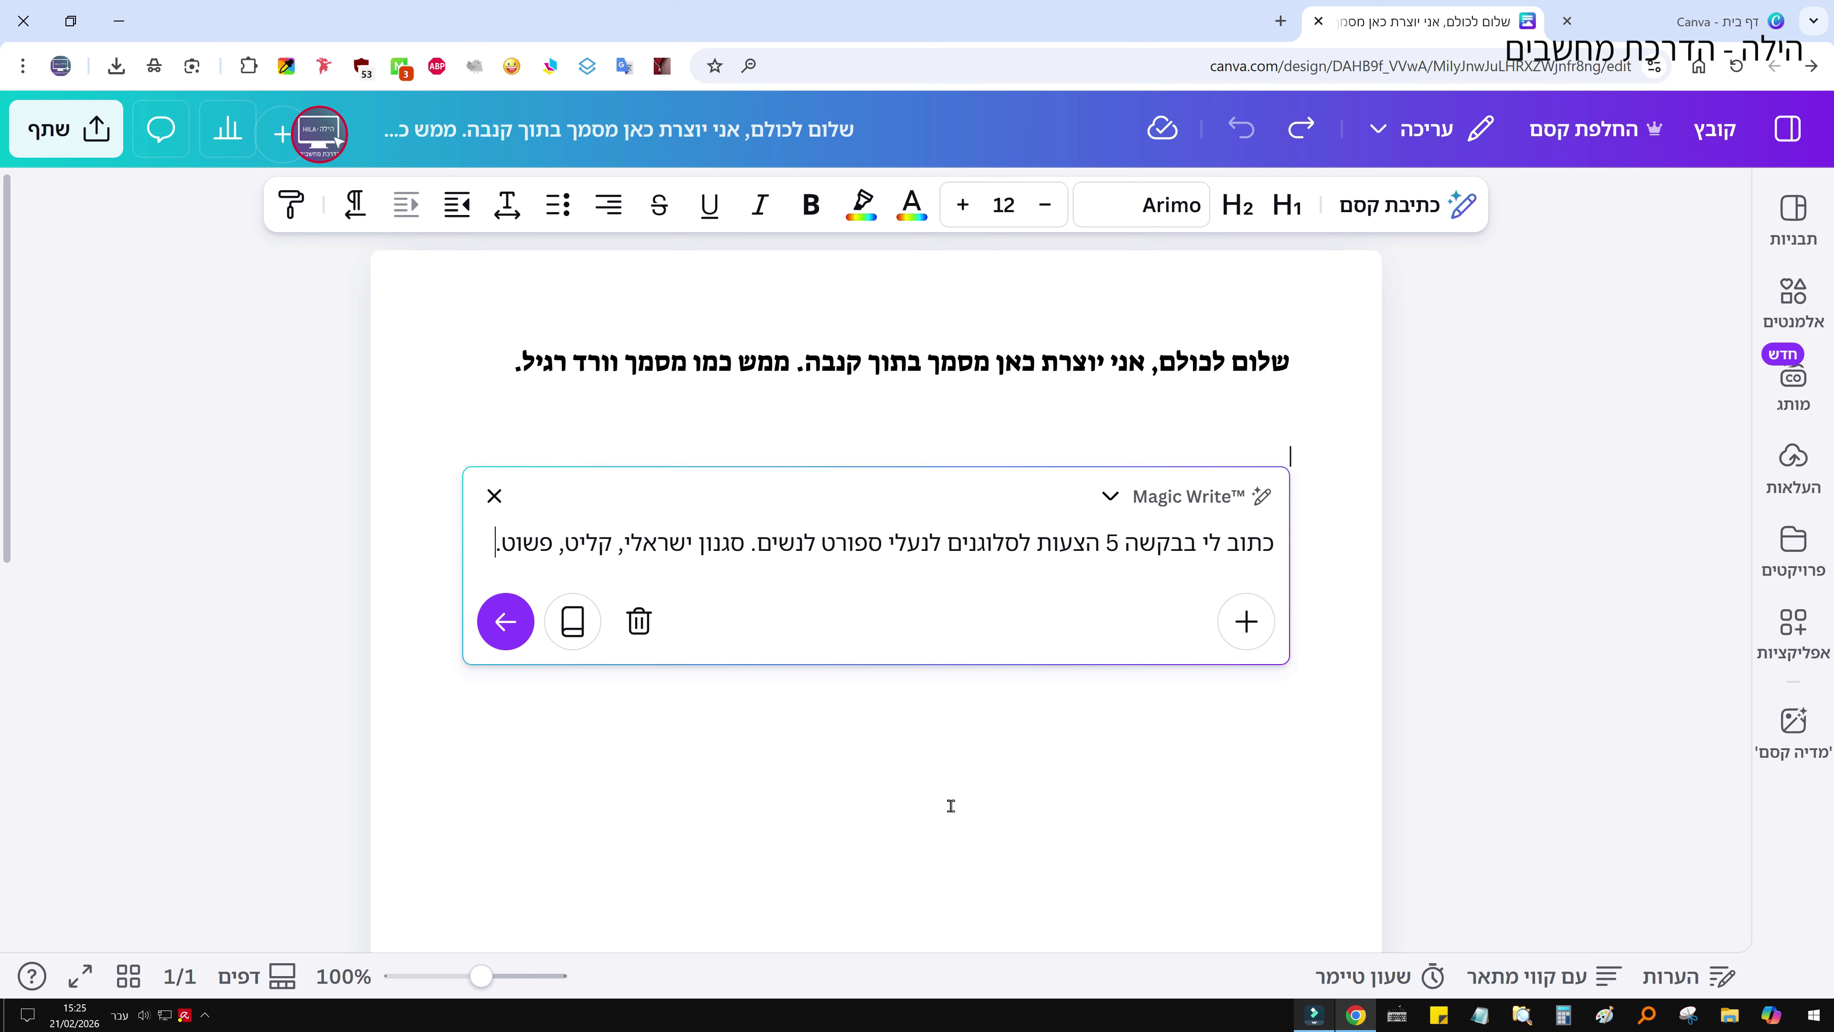
click(506, 622)
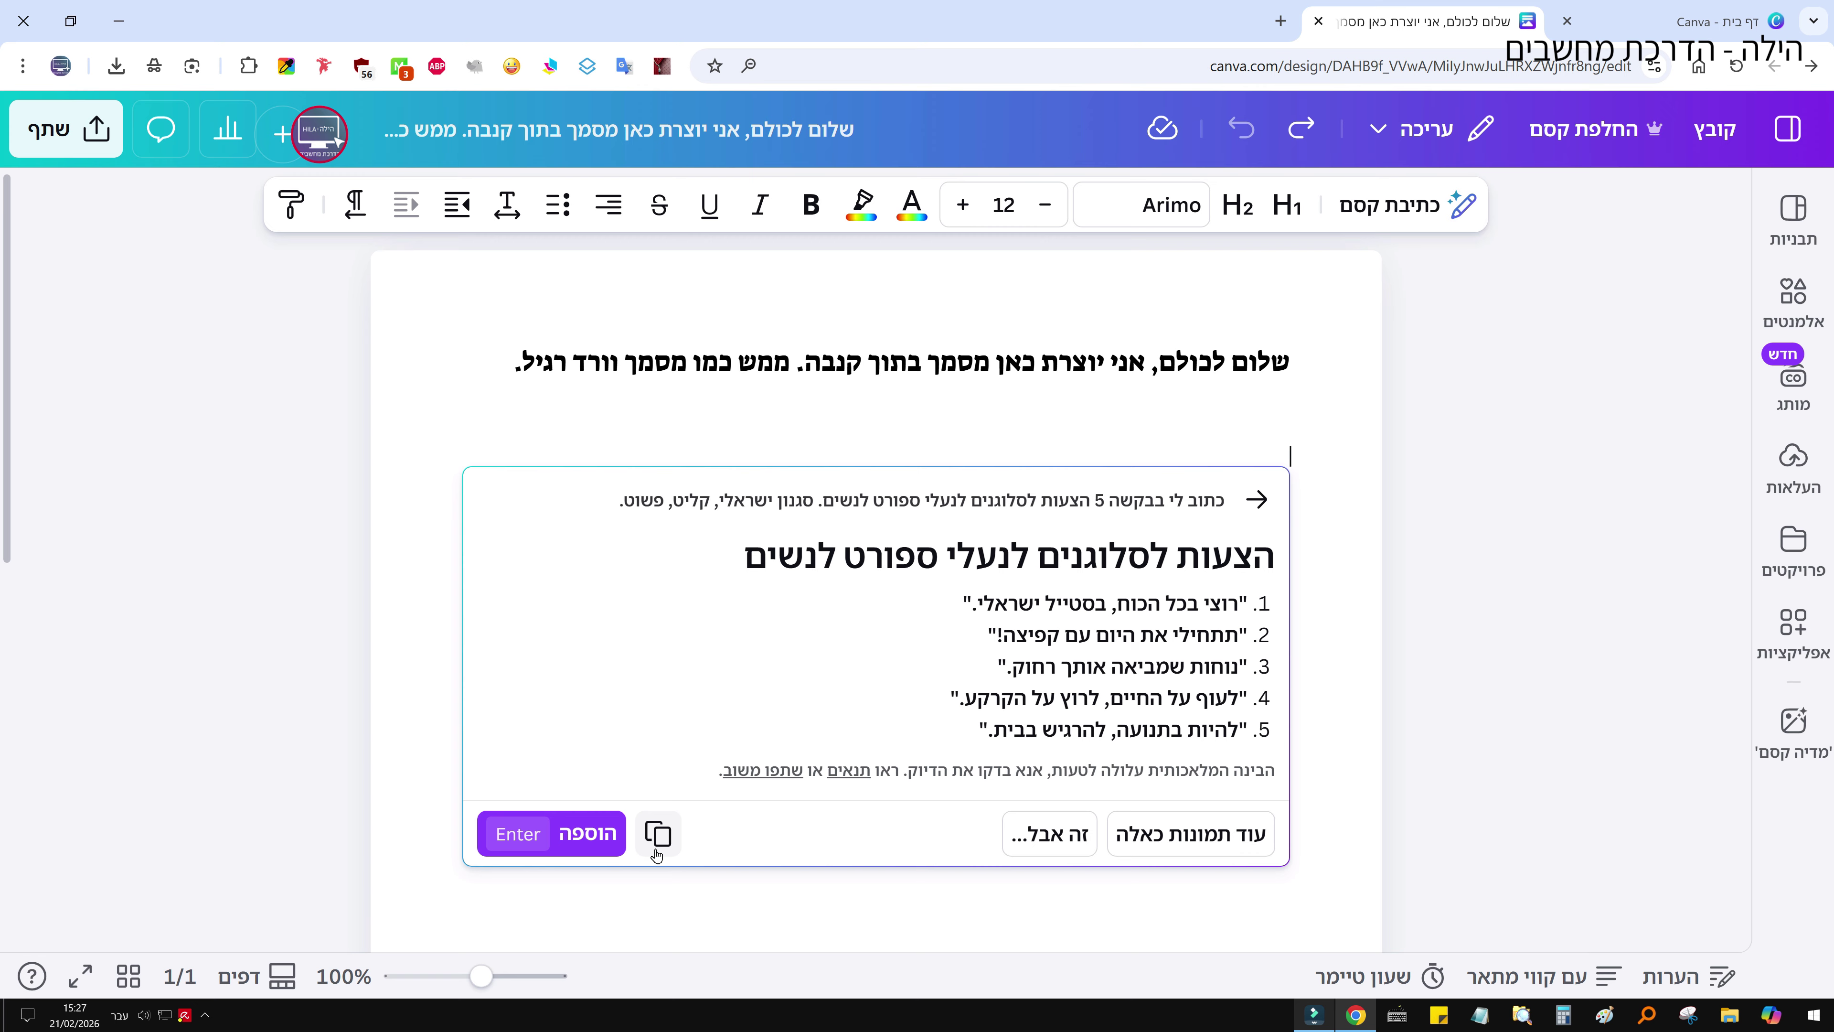
Step: Add the generated slogan suggestions to the document and align the heading and numbered list to the right
click(588, 834)
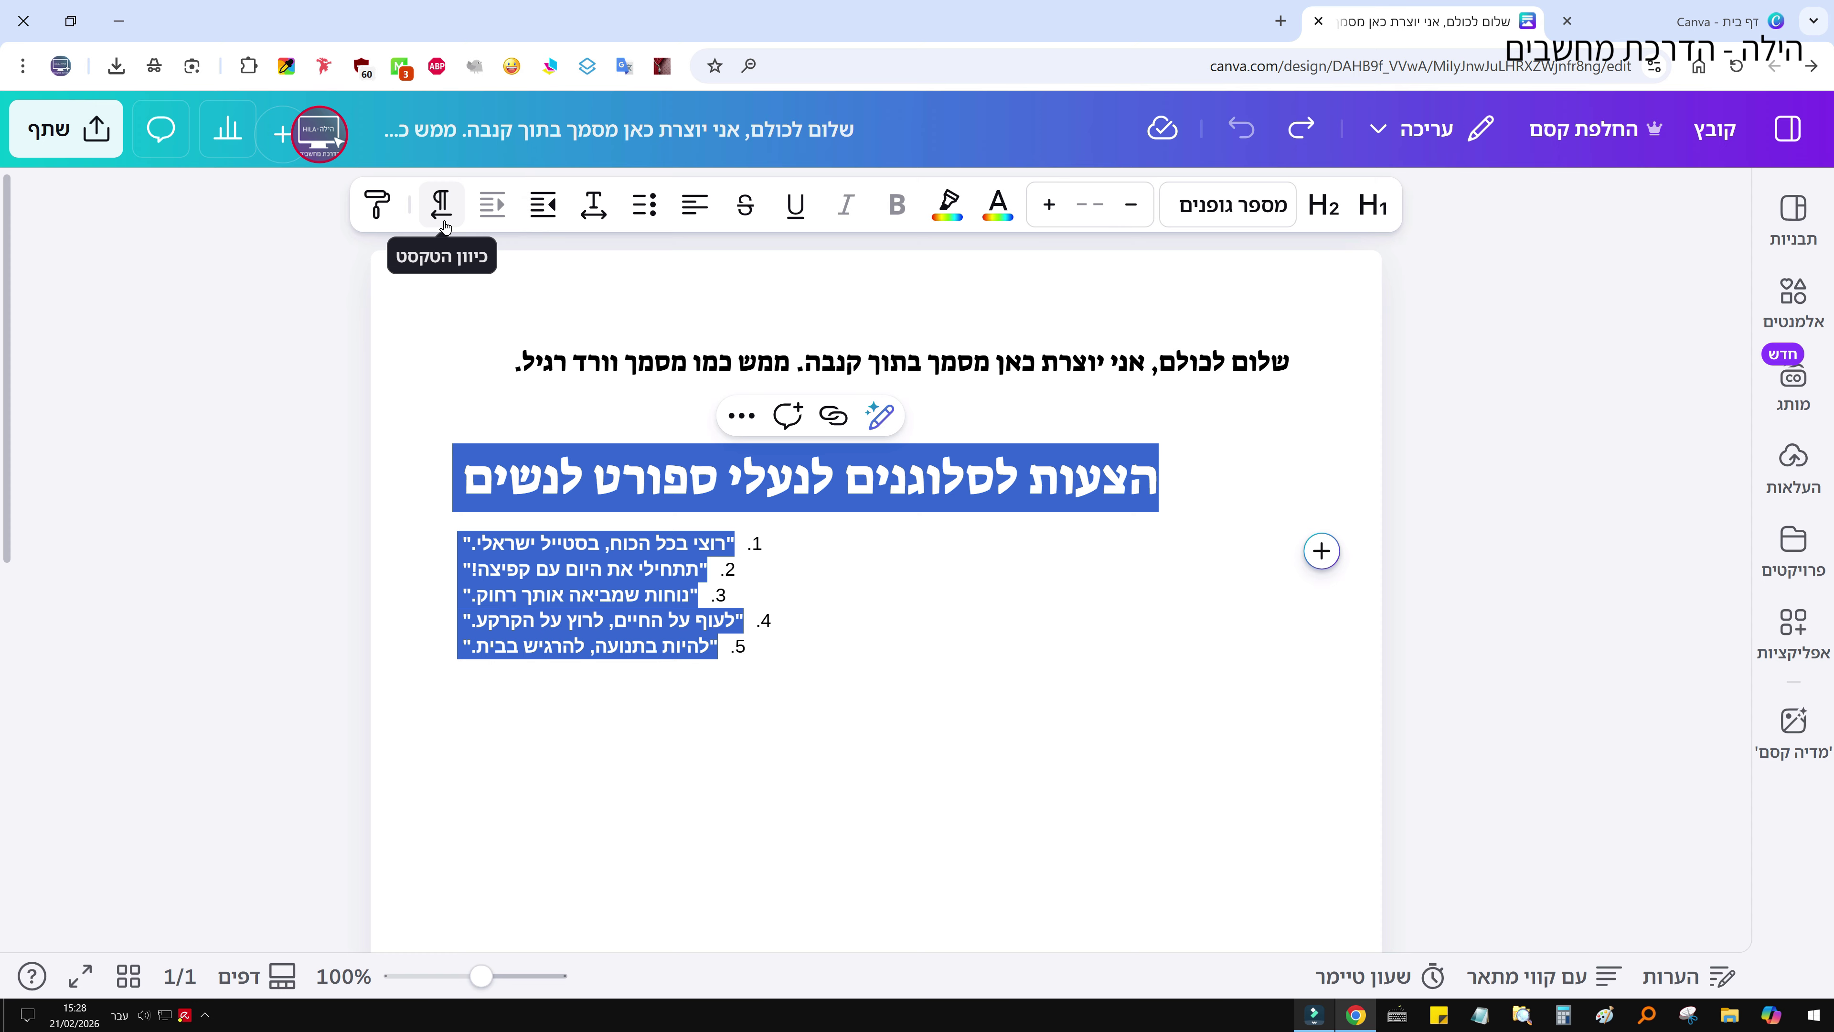
click(693, 217)
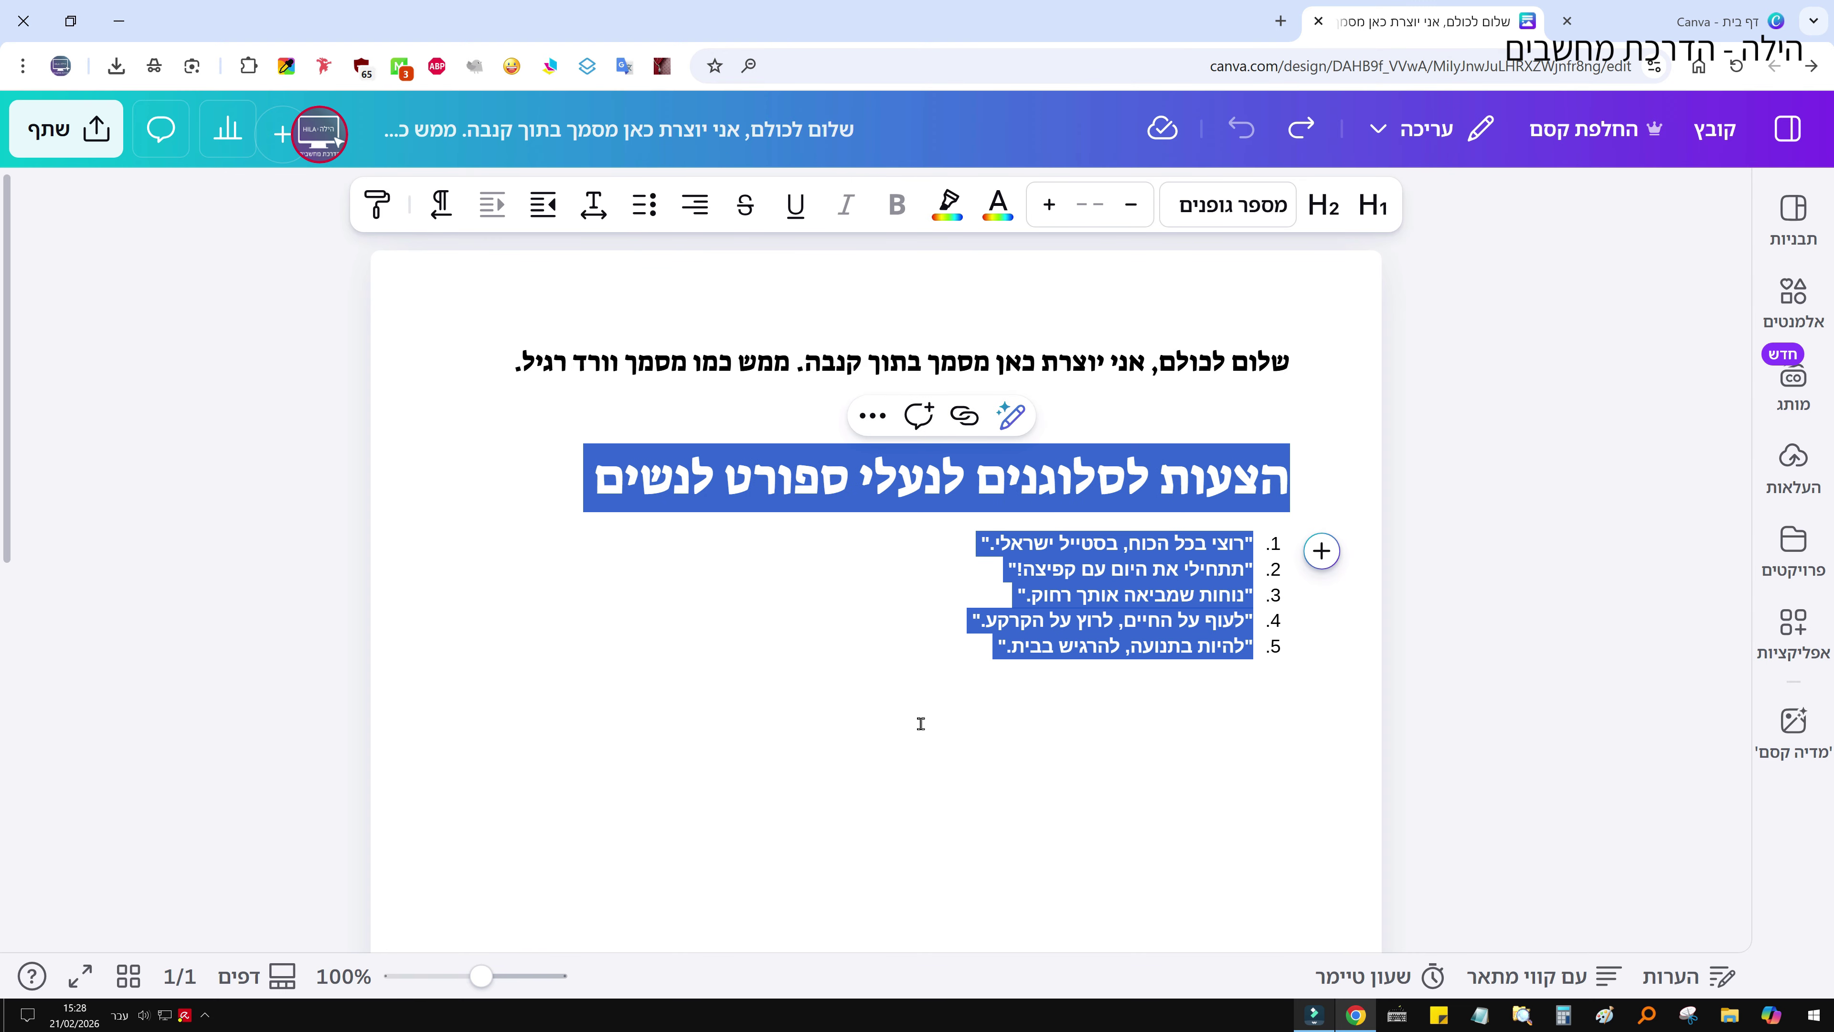
click(911, 712)
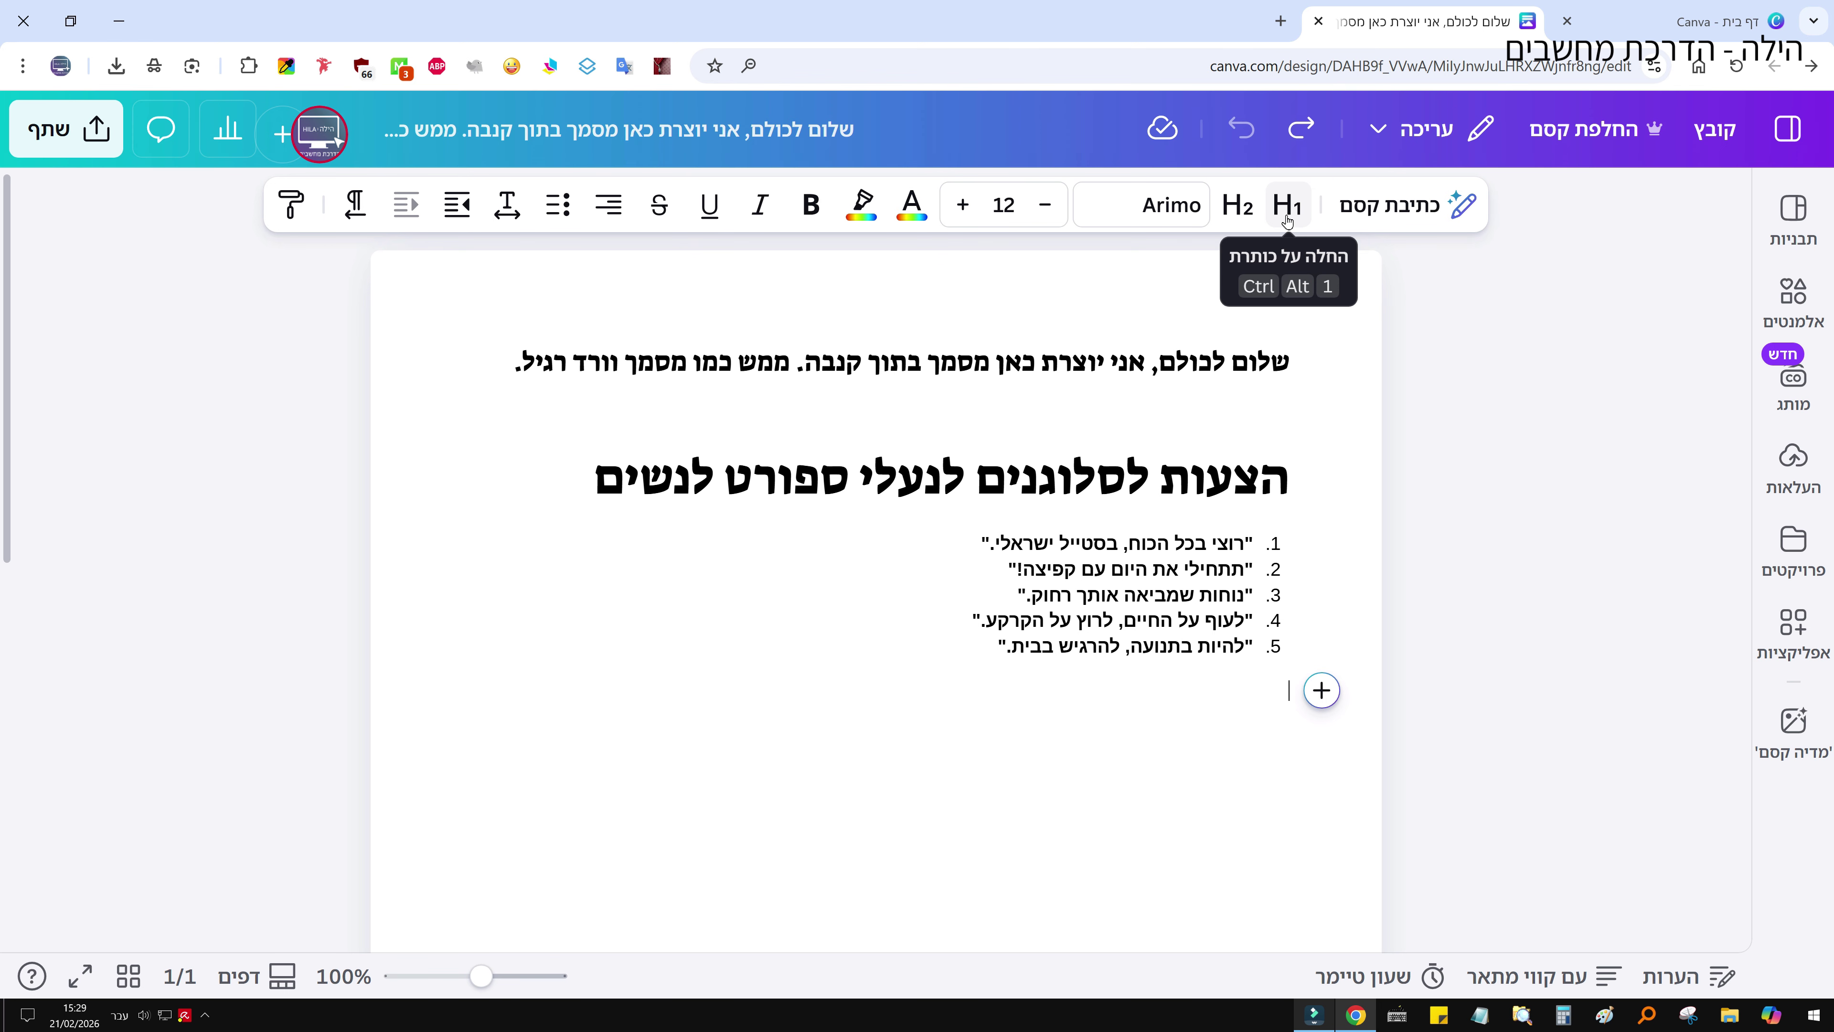
Step: Apply the subheading style to the opening sentence and change its font to Heebo
drag(1289, 361, 758, 390)
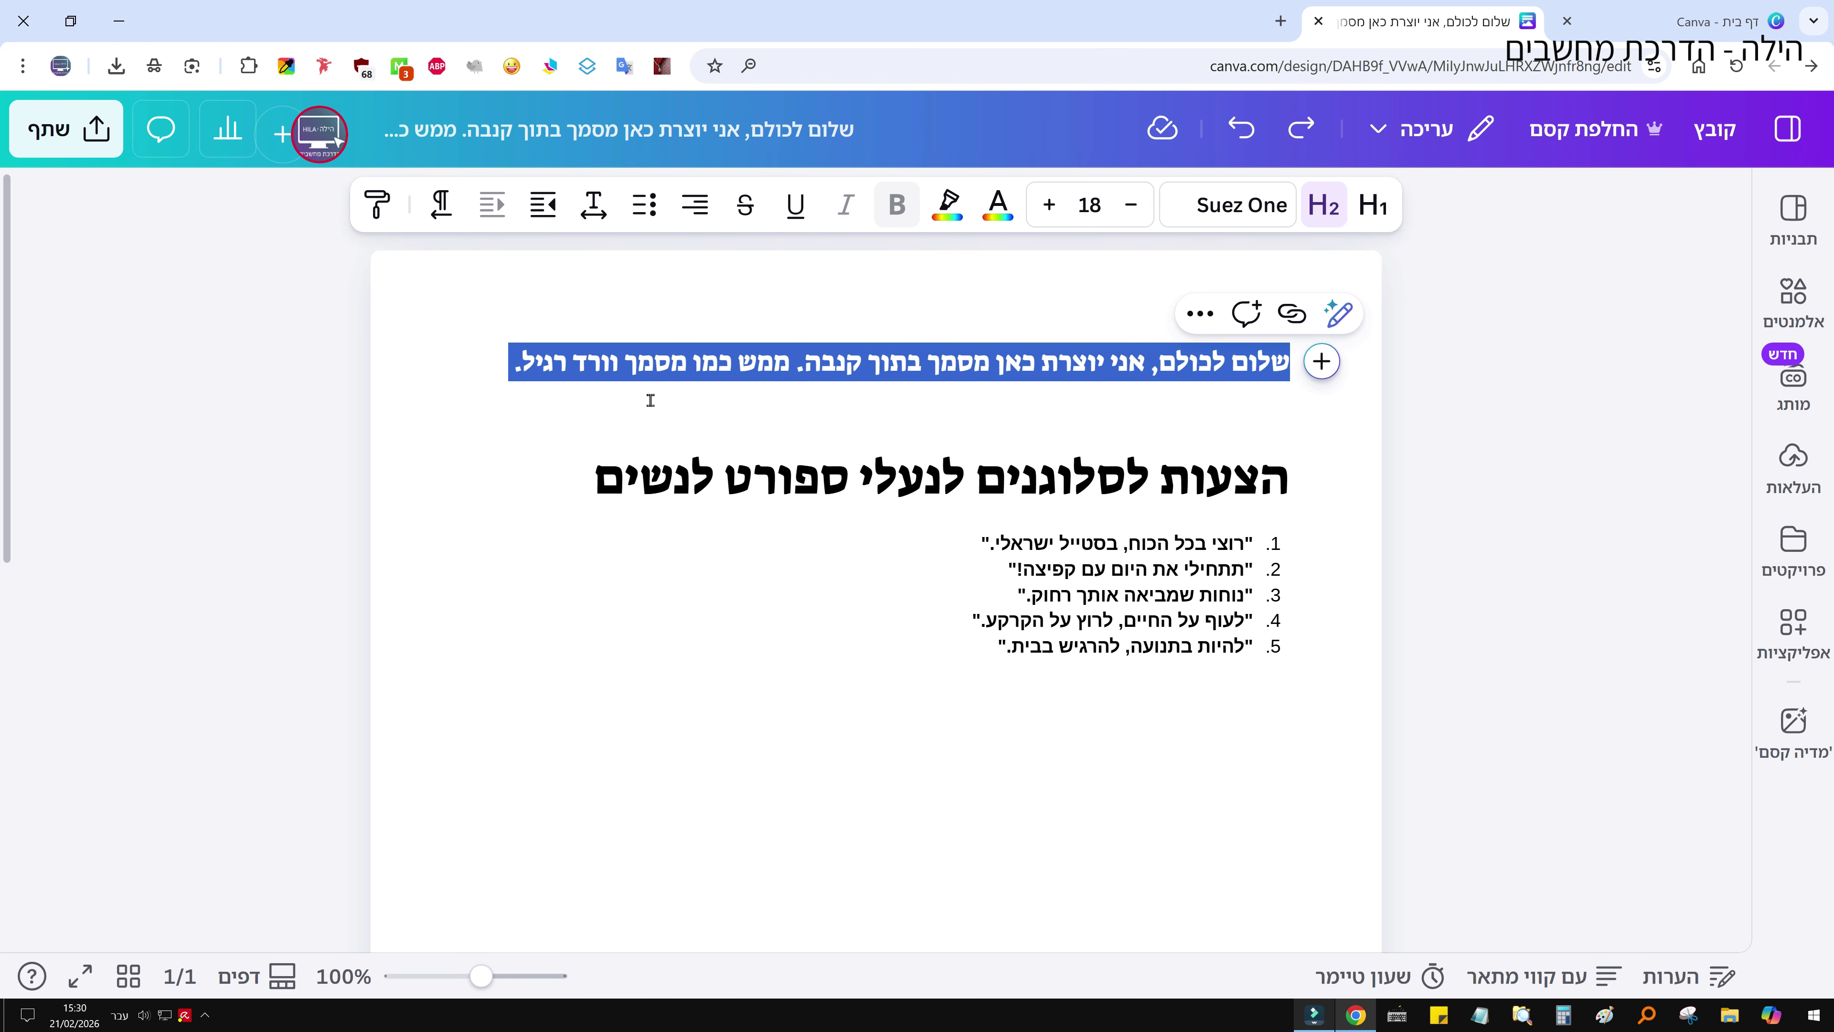
click(1375, 220)
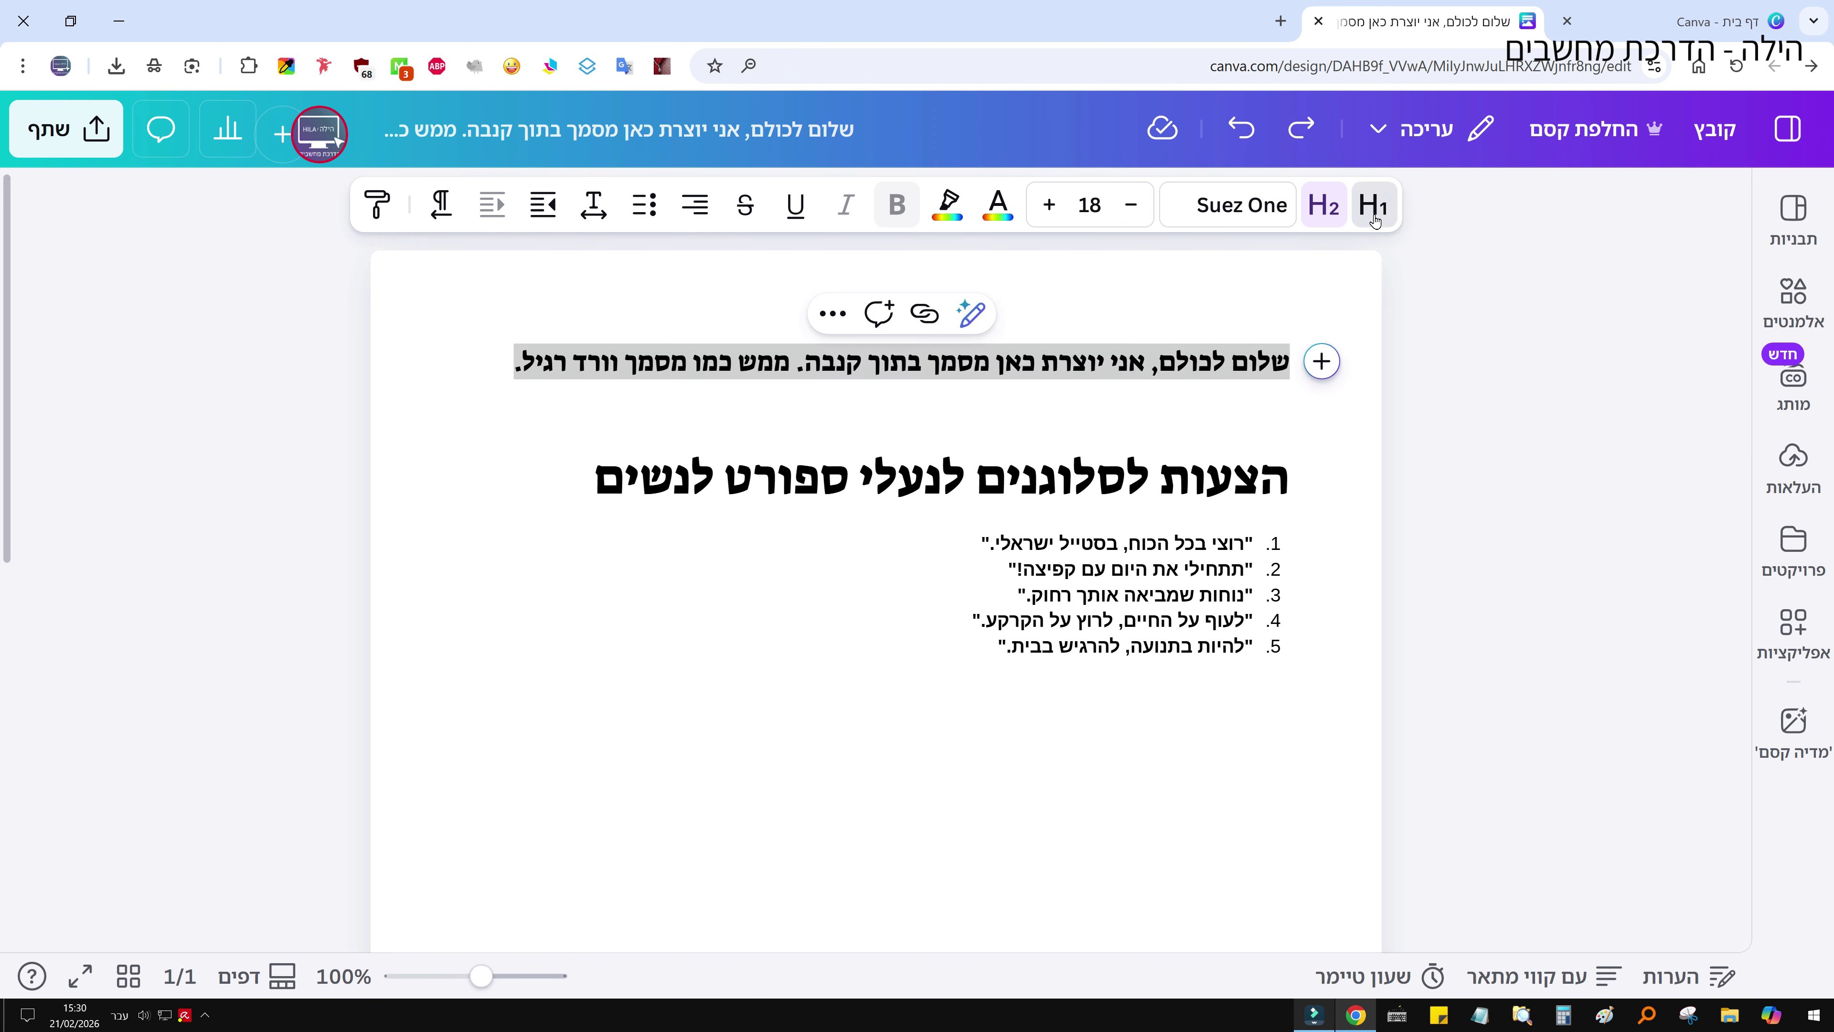
click(1323, 210)
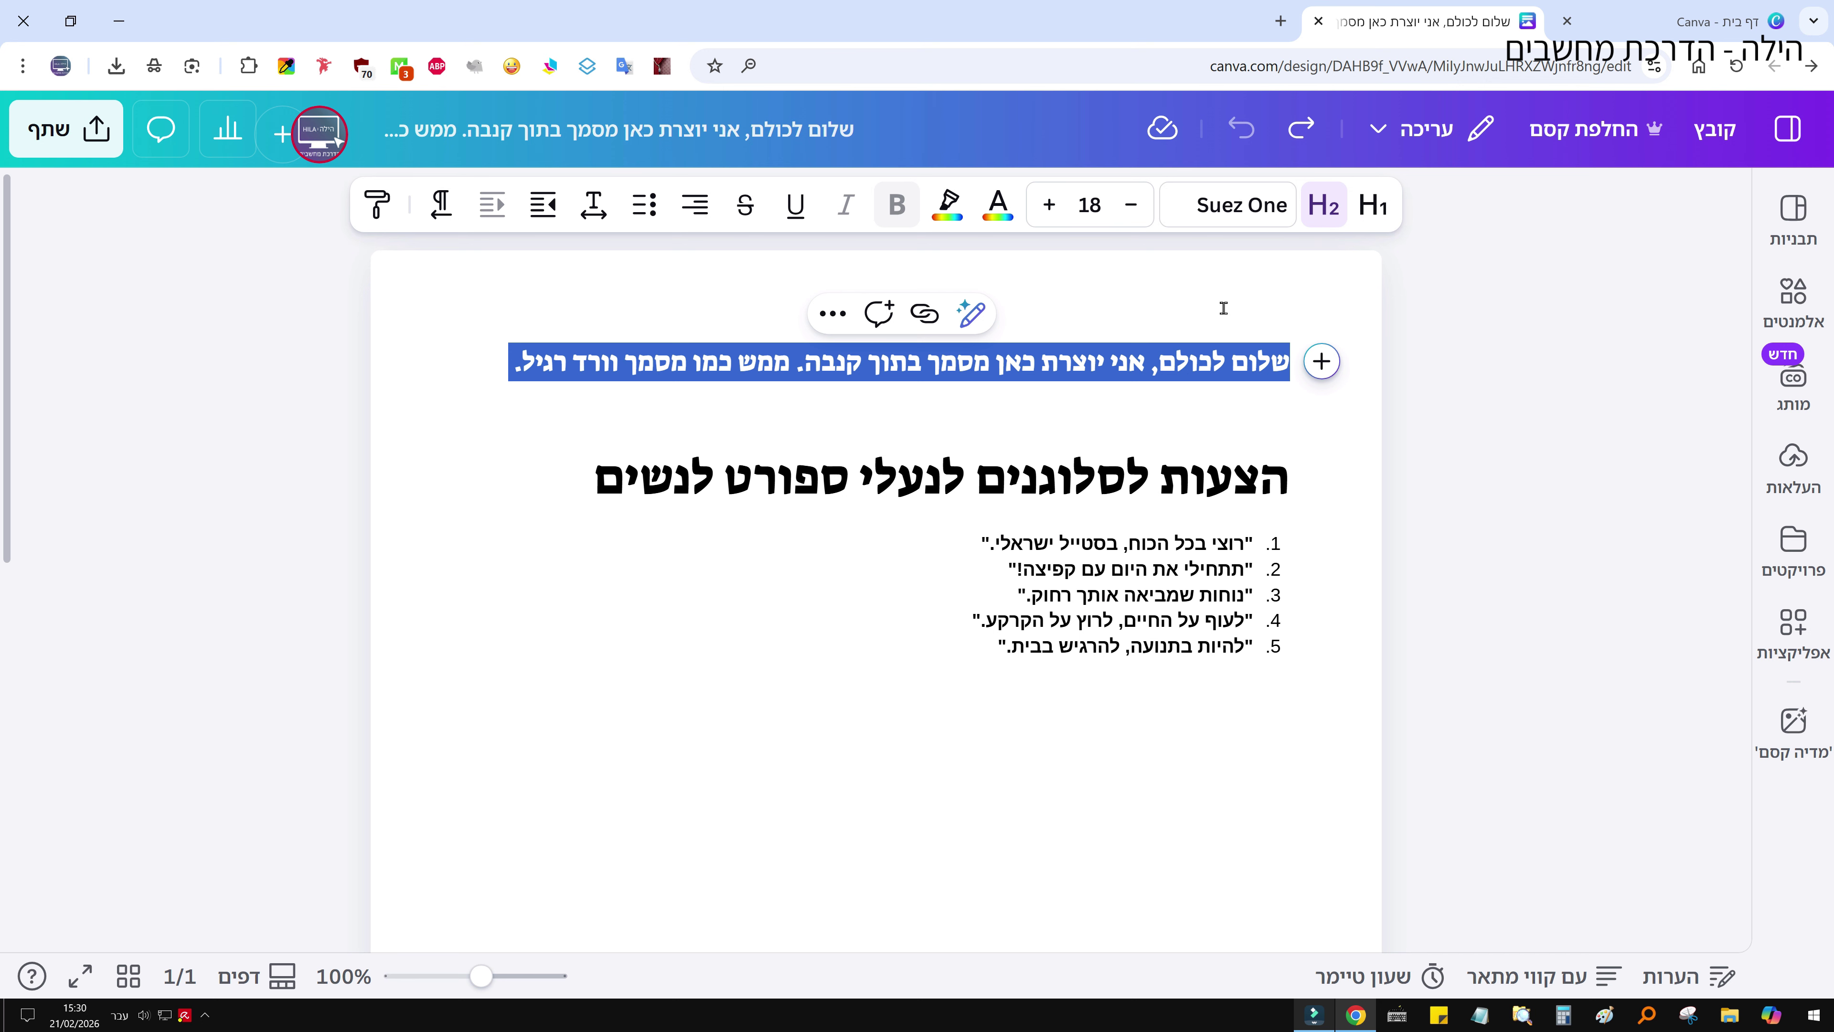
click(1184, 211)
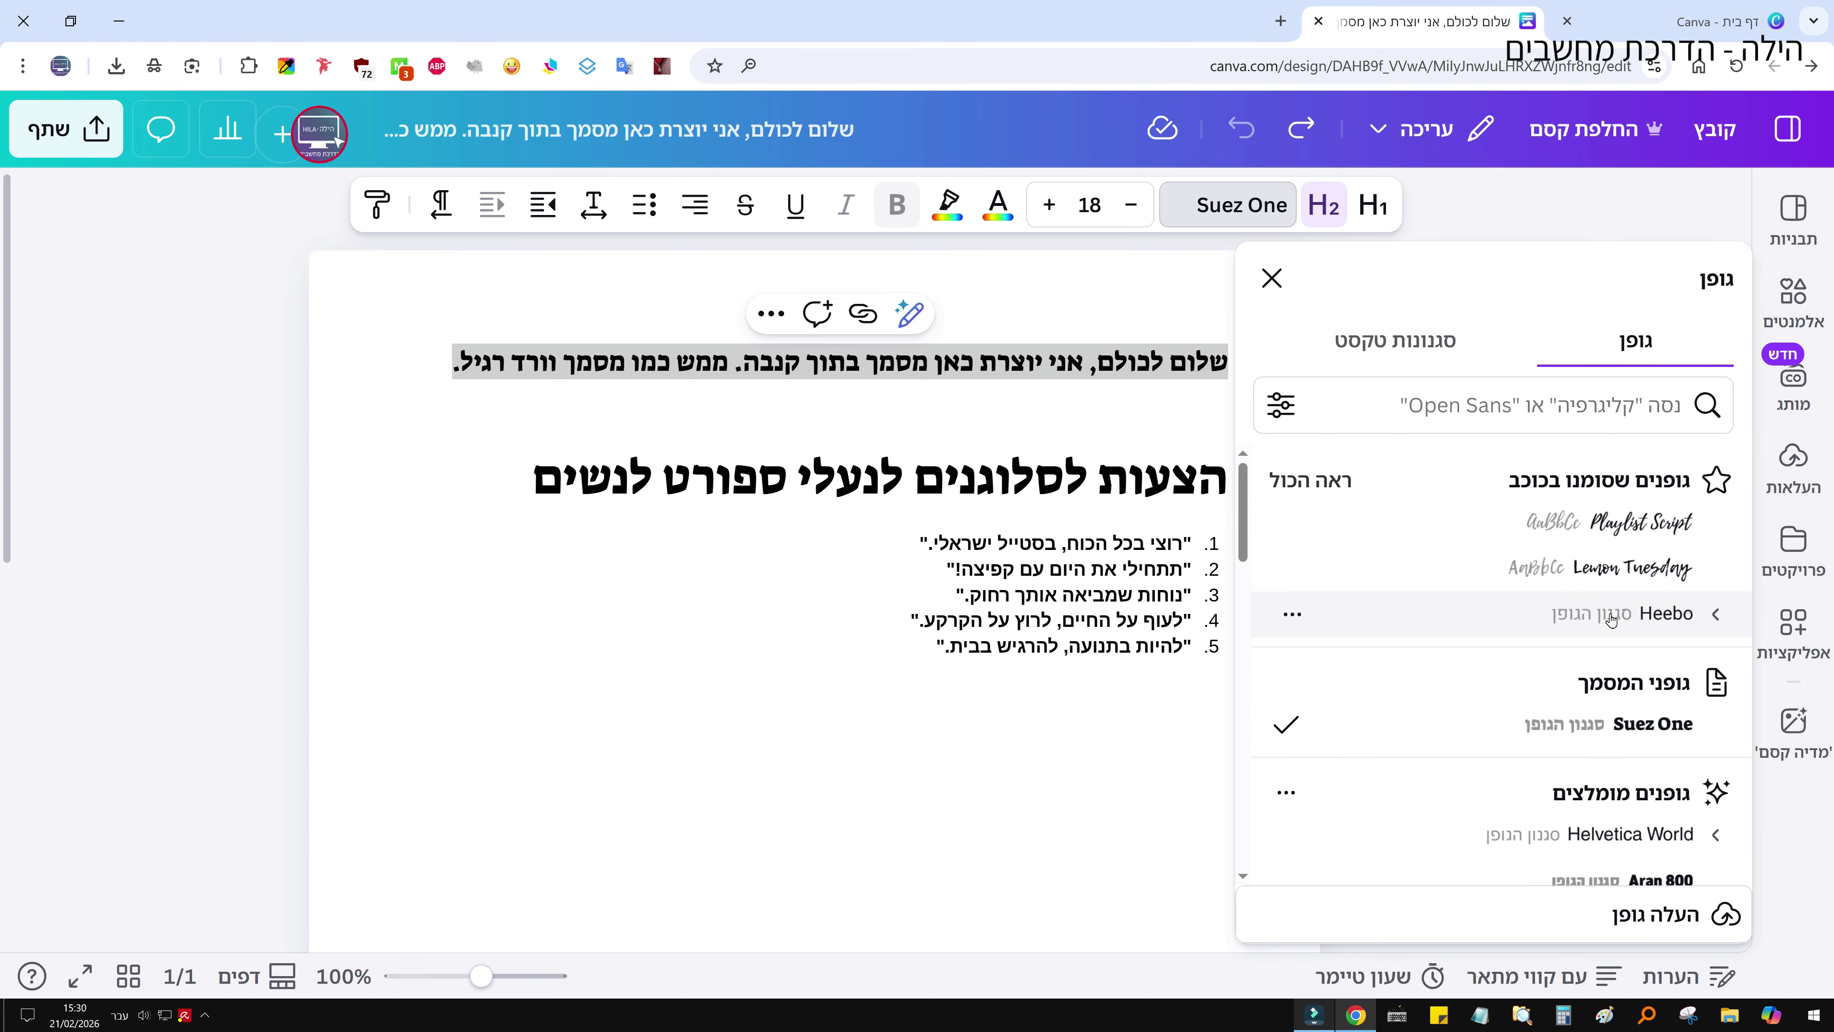
click(1610, 614)
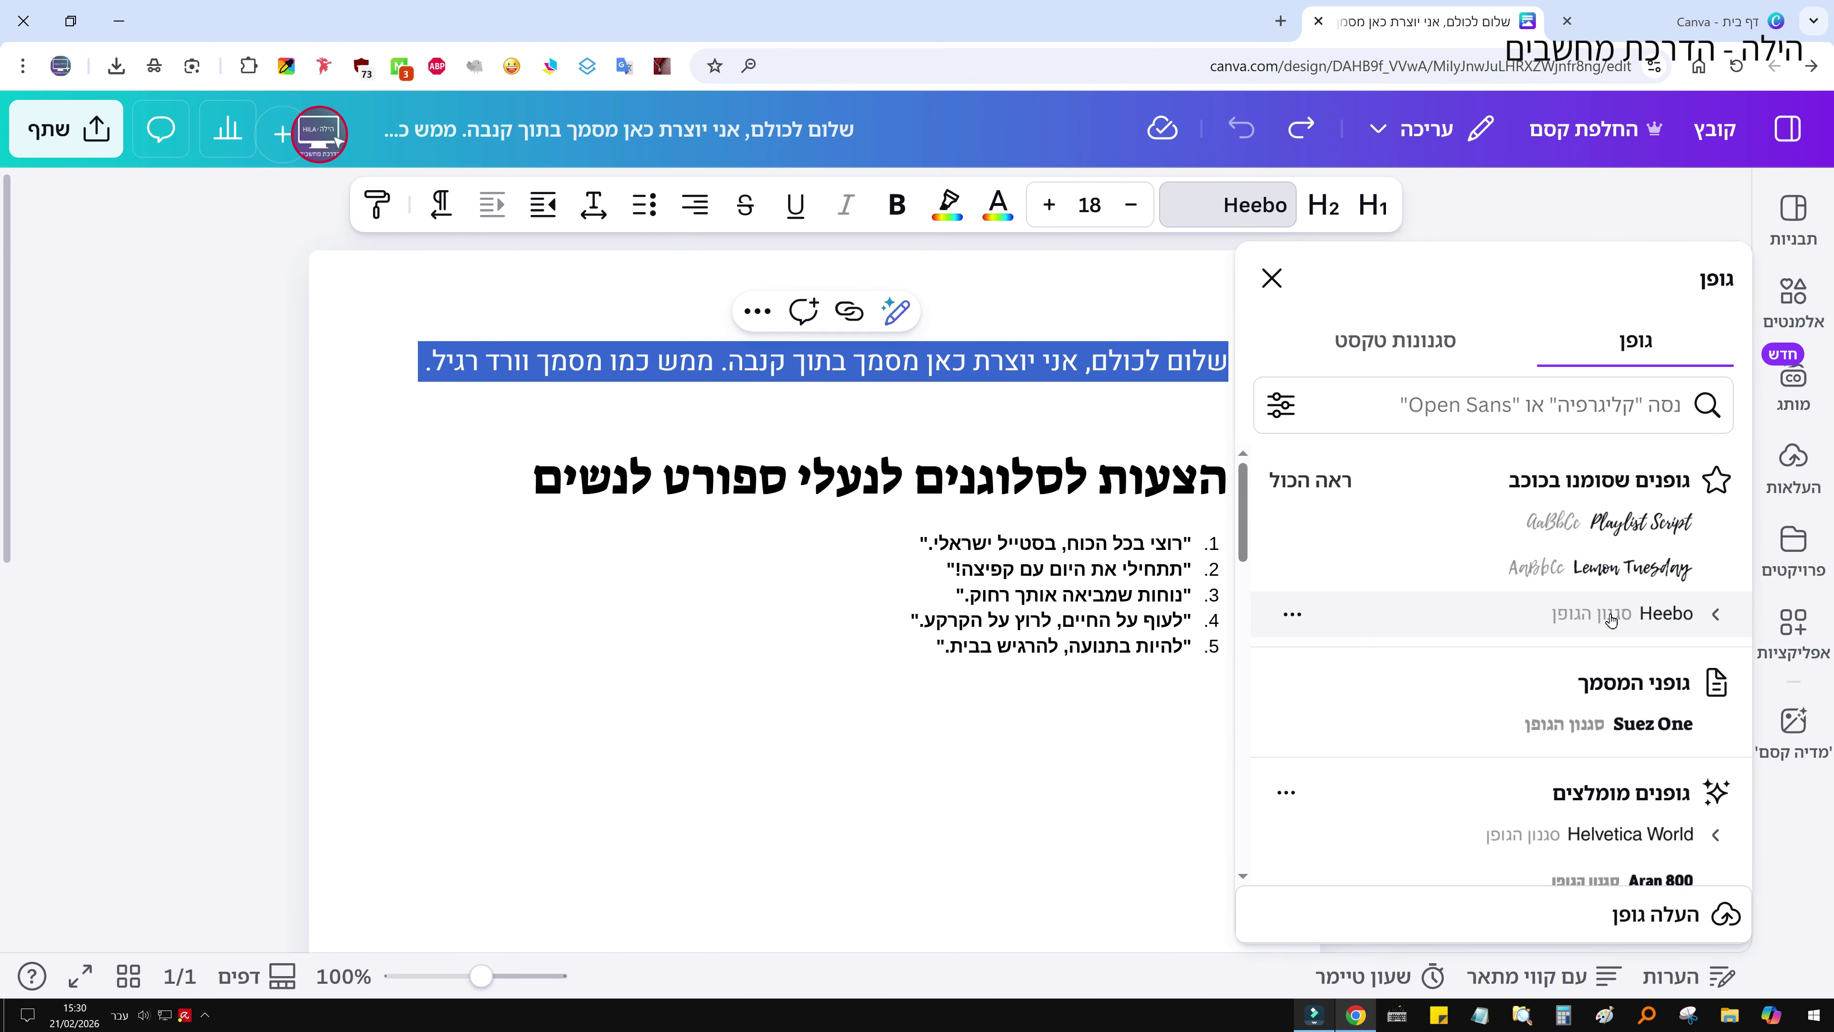
click(1272, 277)
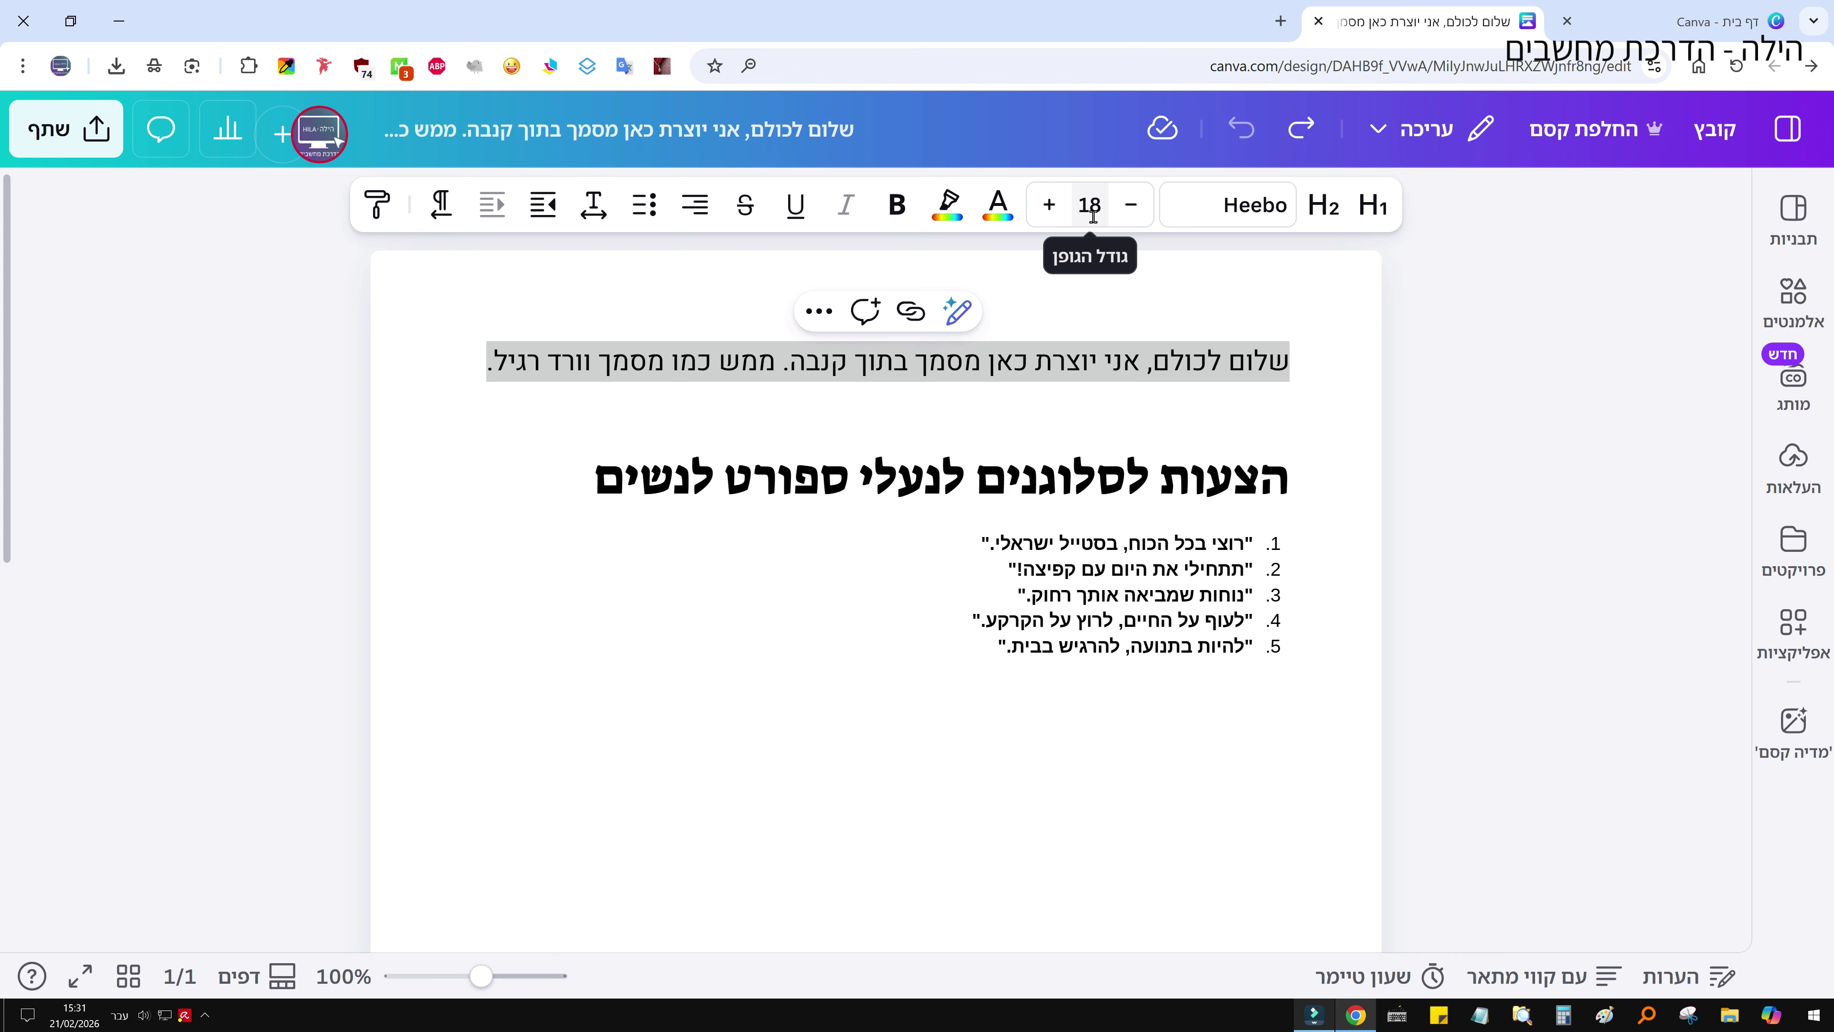
Step: Color the opening sentence's text dark blue and highlight it in bright green, keeping the font size at 18
click(1092, 215)
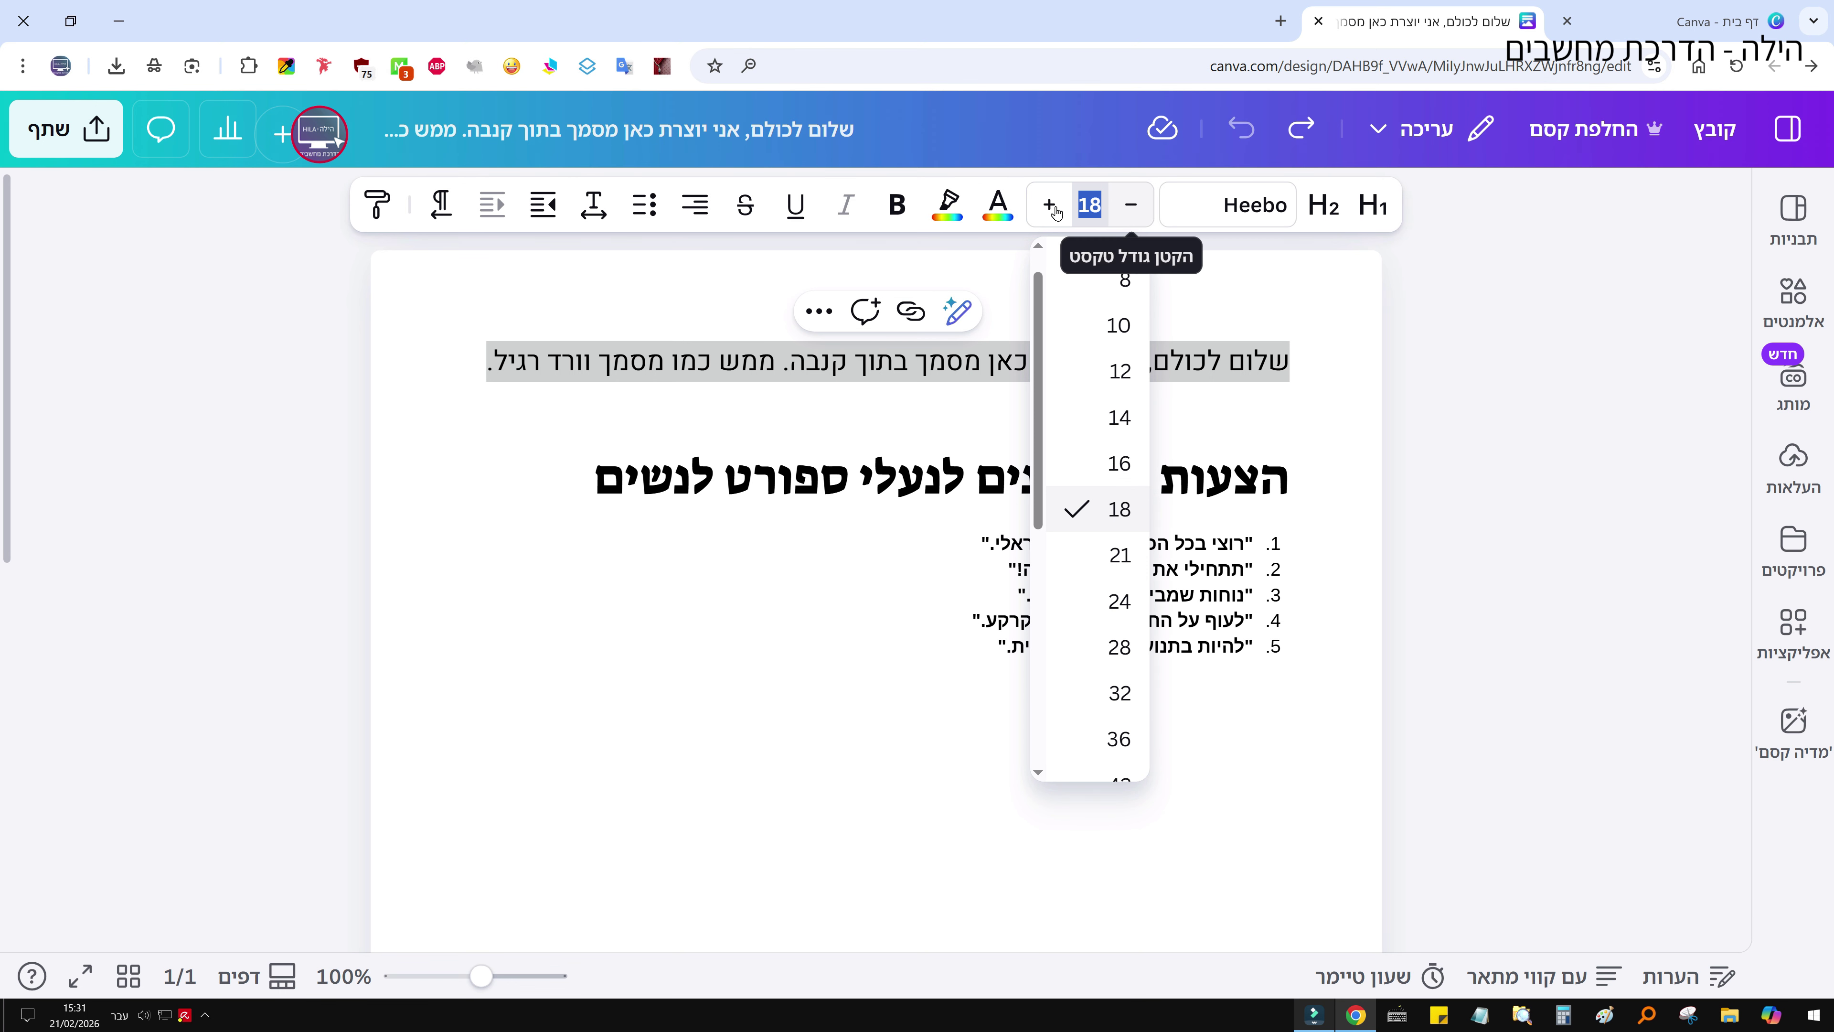
click(999, 219)
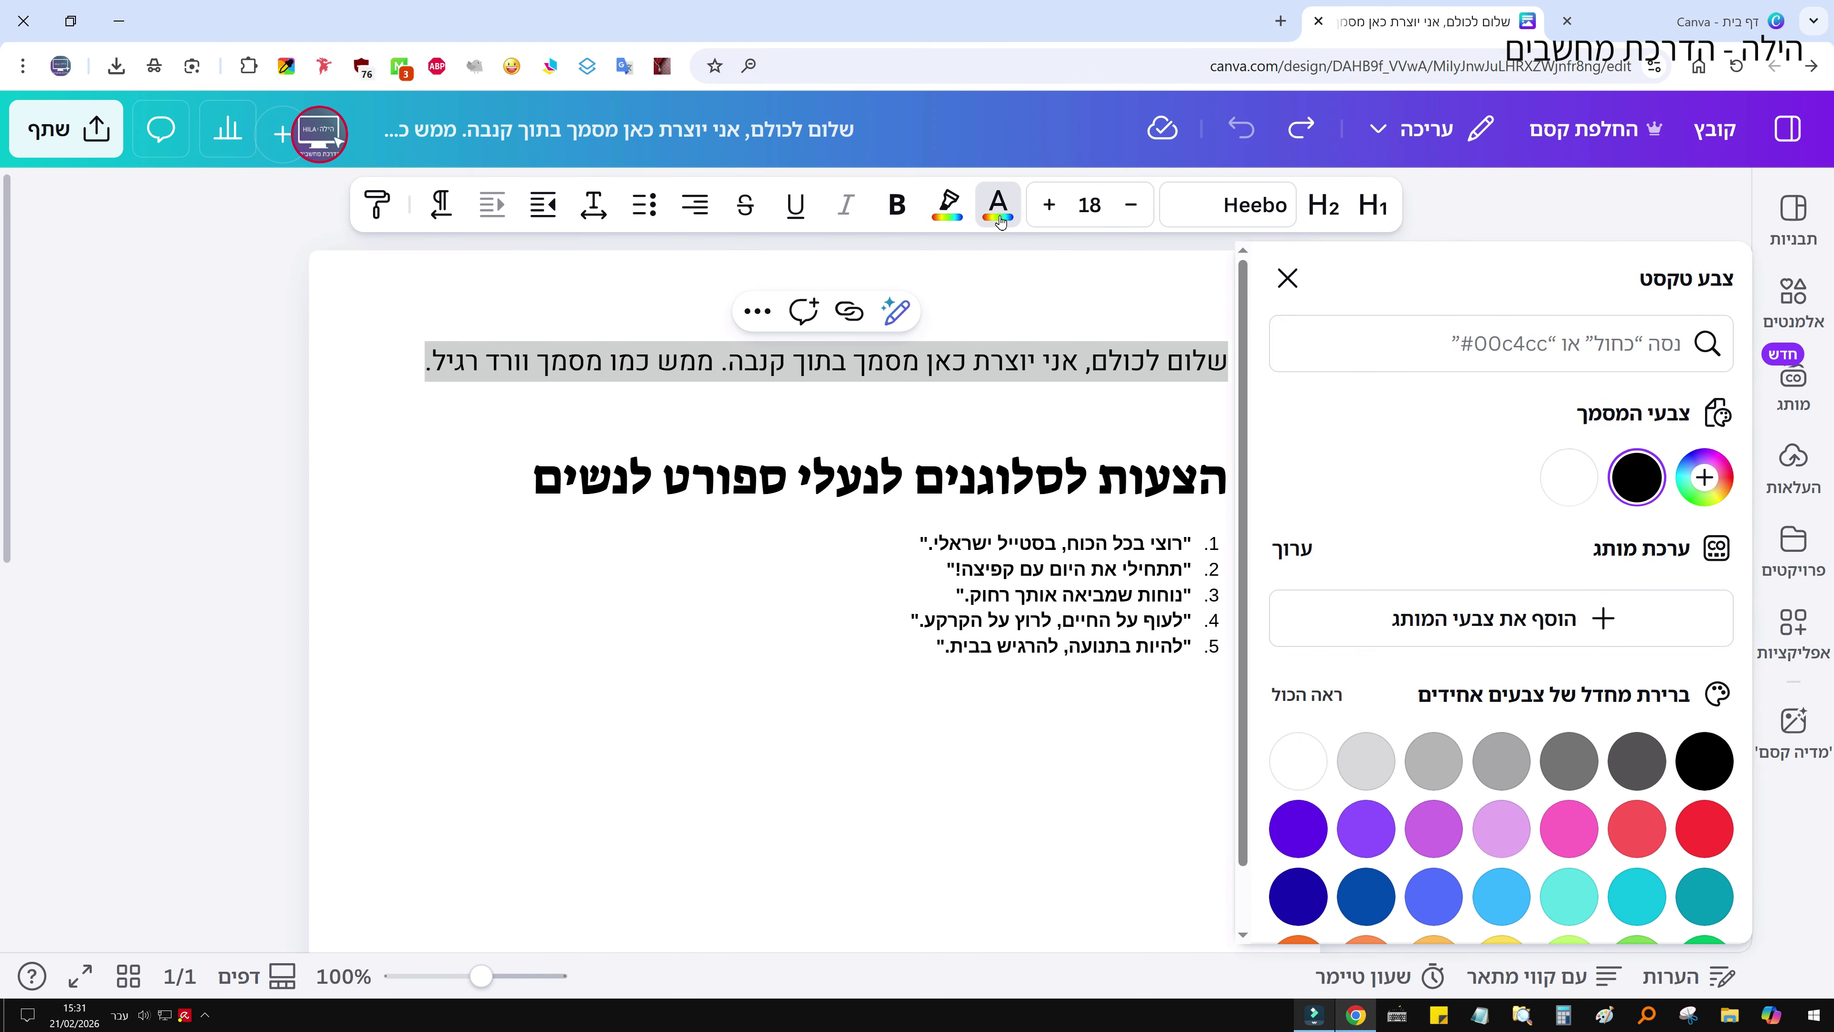
click(1354, 883)
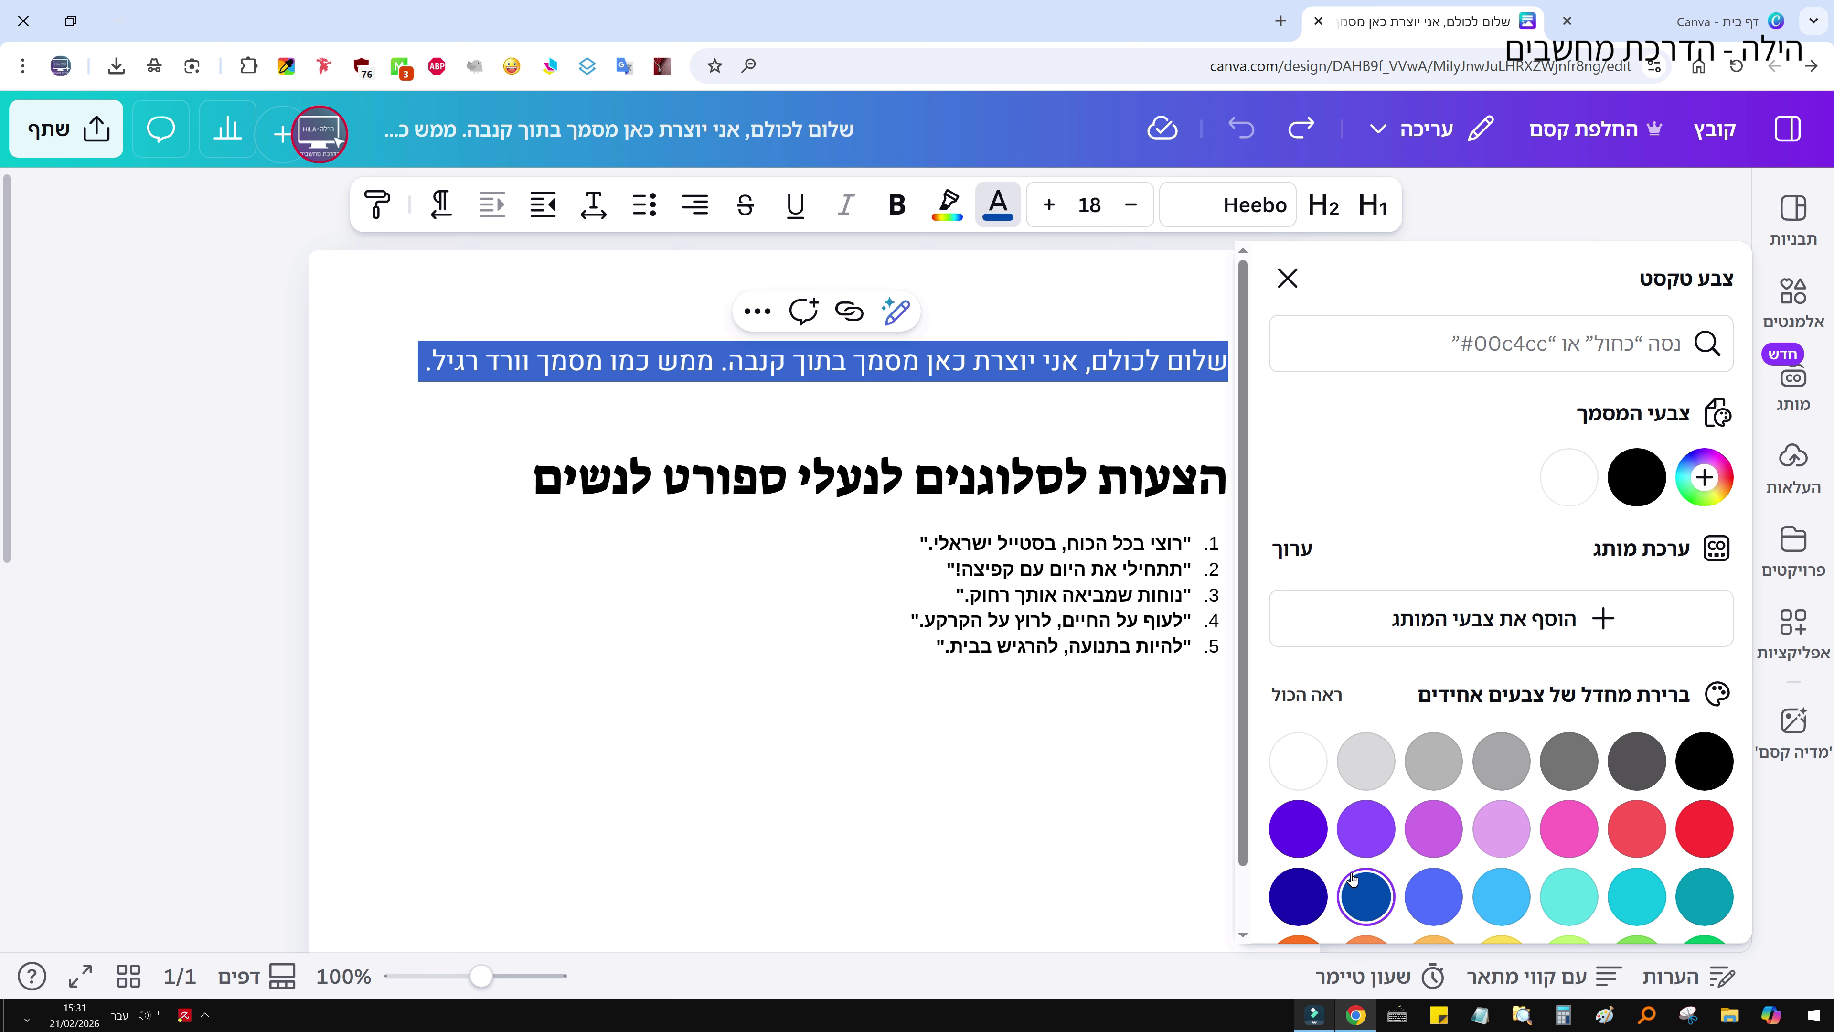
click(951, 209)
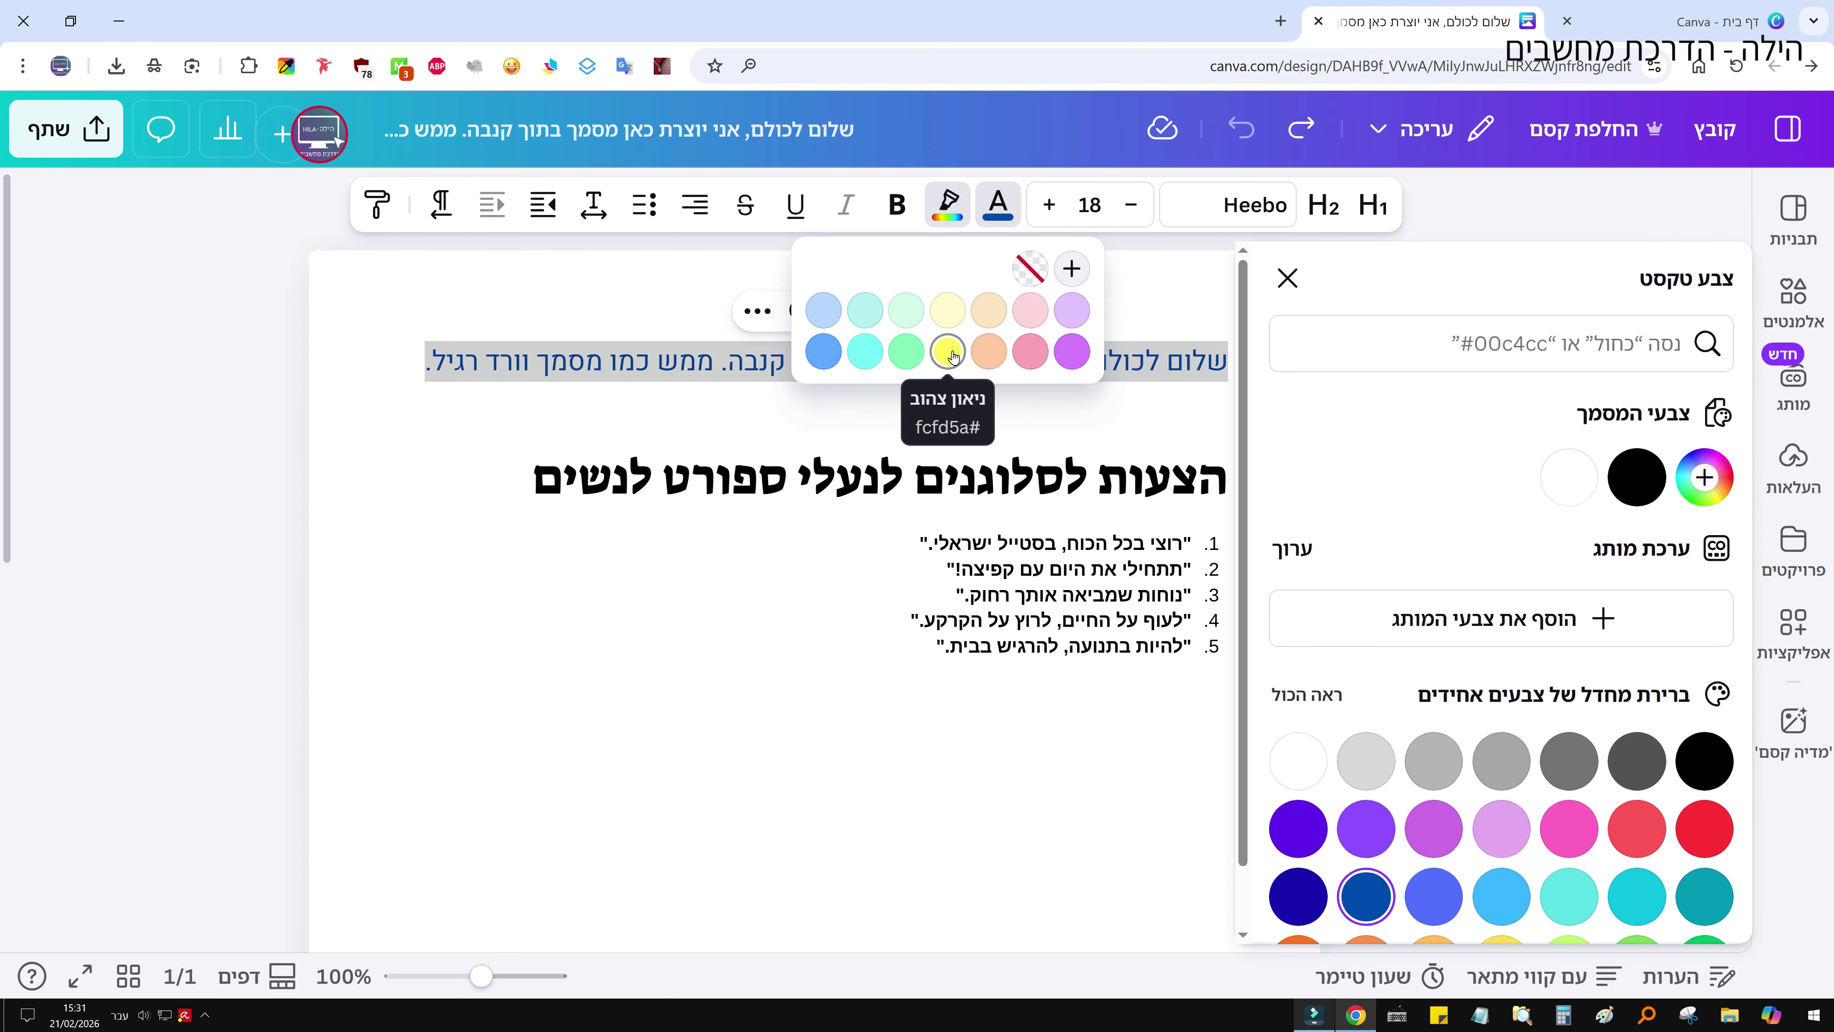
click(907, 352)
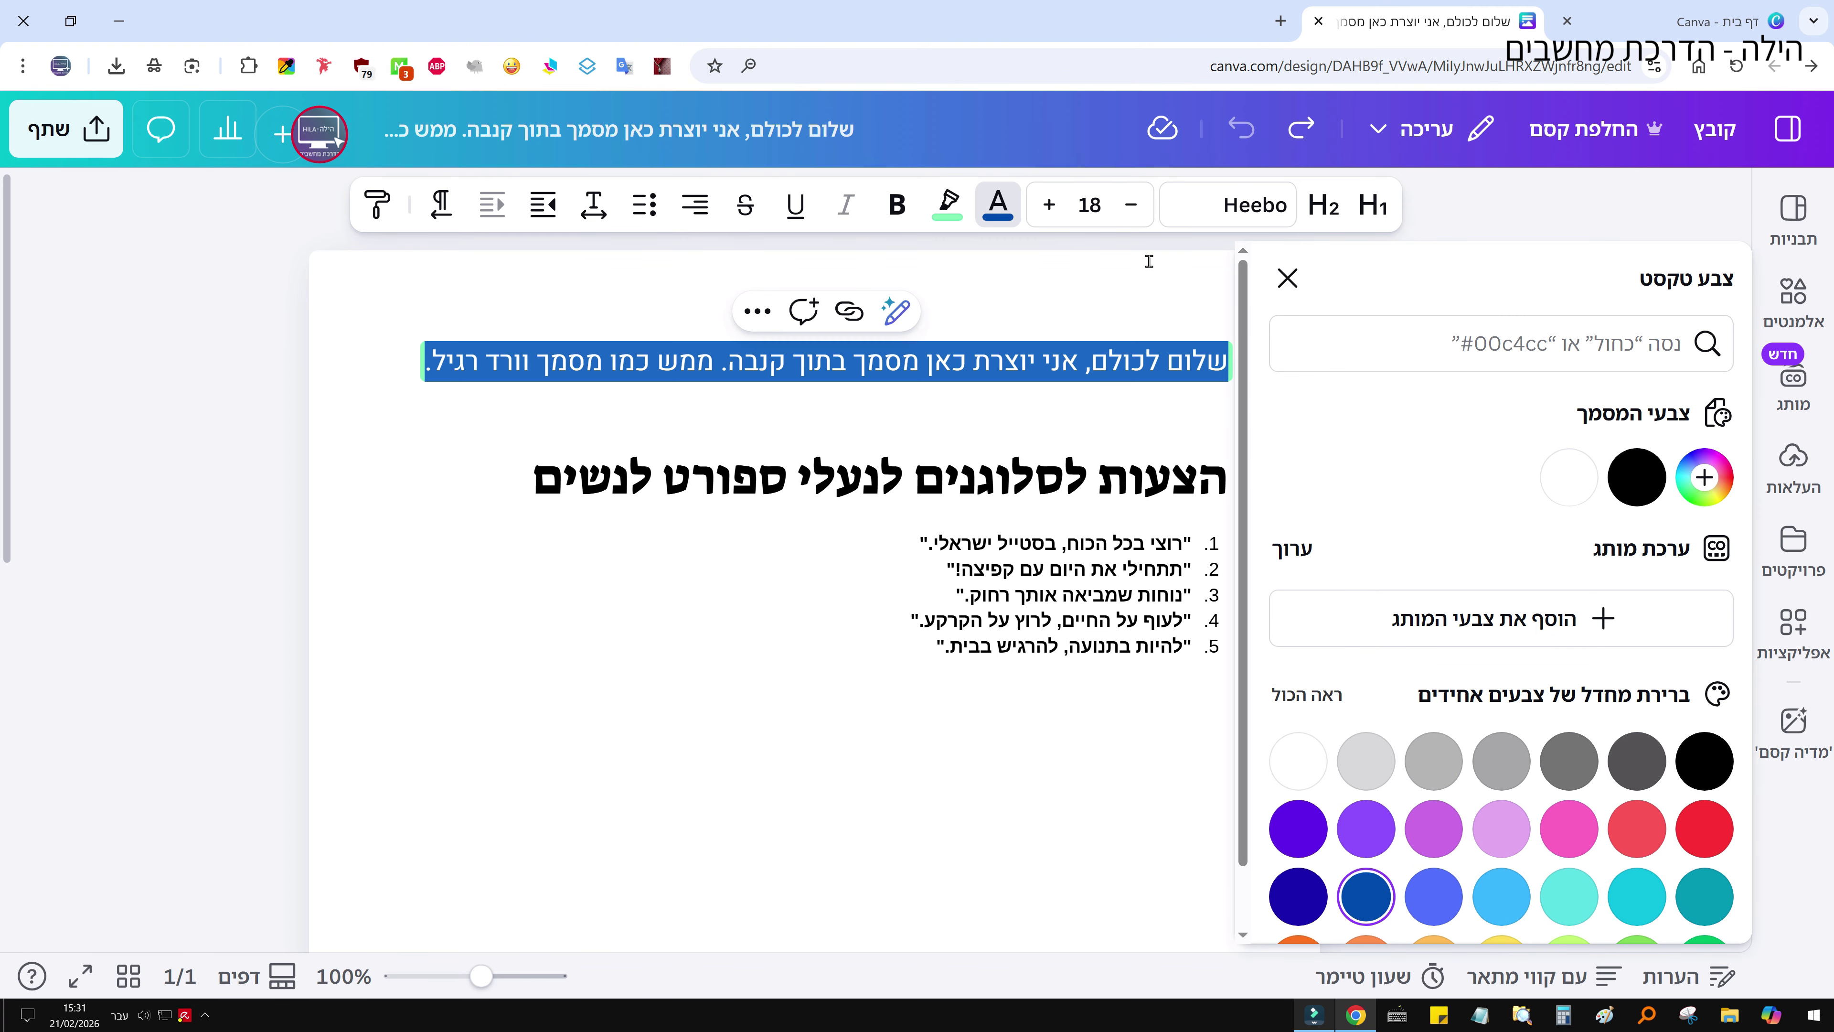
click(1286, 278)
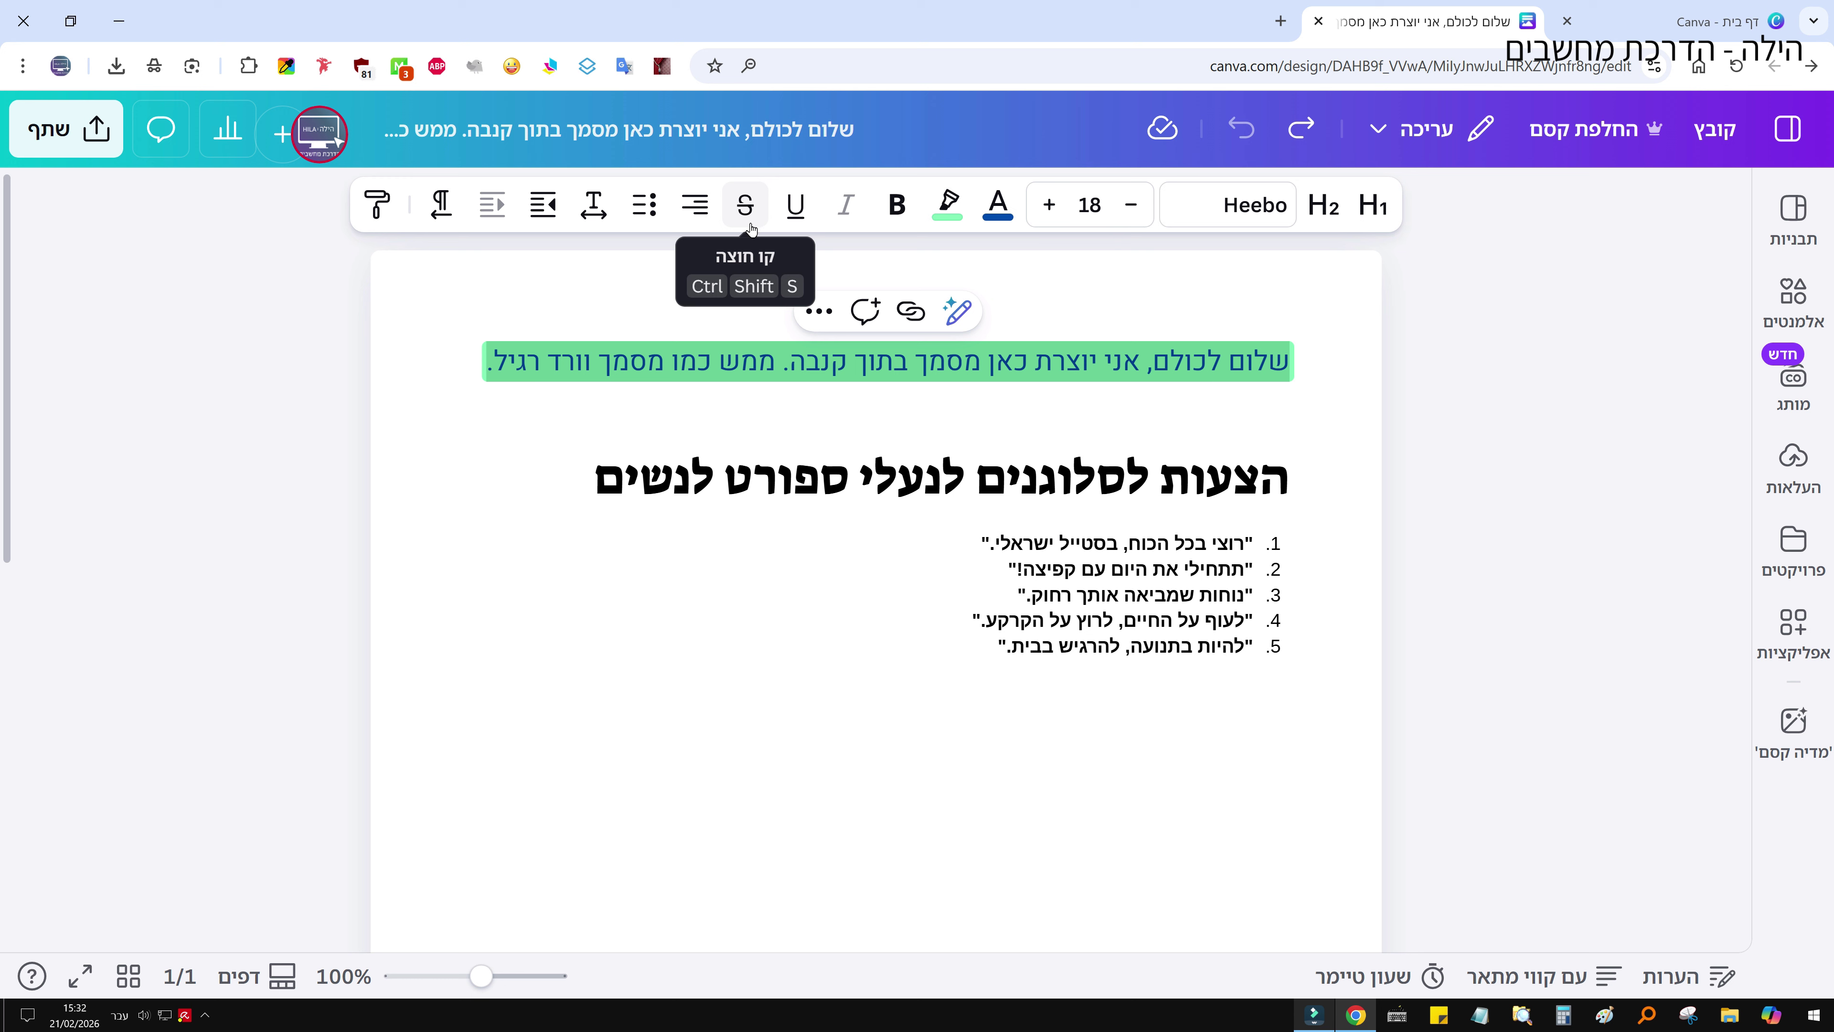
Step: Try other alignments and the bulleted, numbered and checklist formats on the opening sentence, ending with right alignment and no list
click(695, 228)
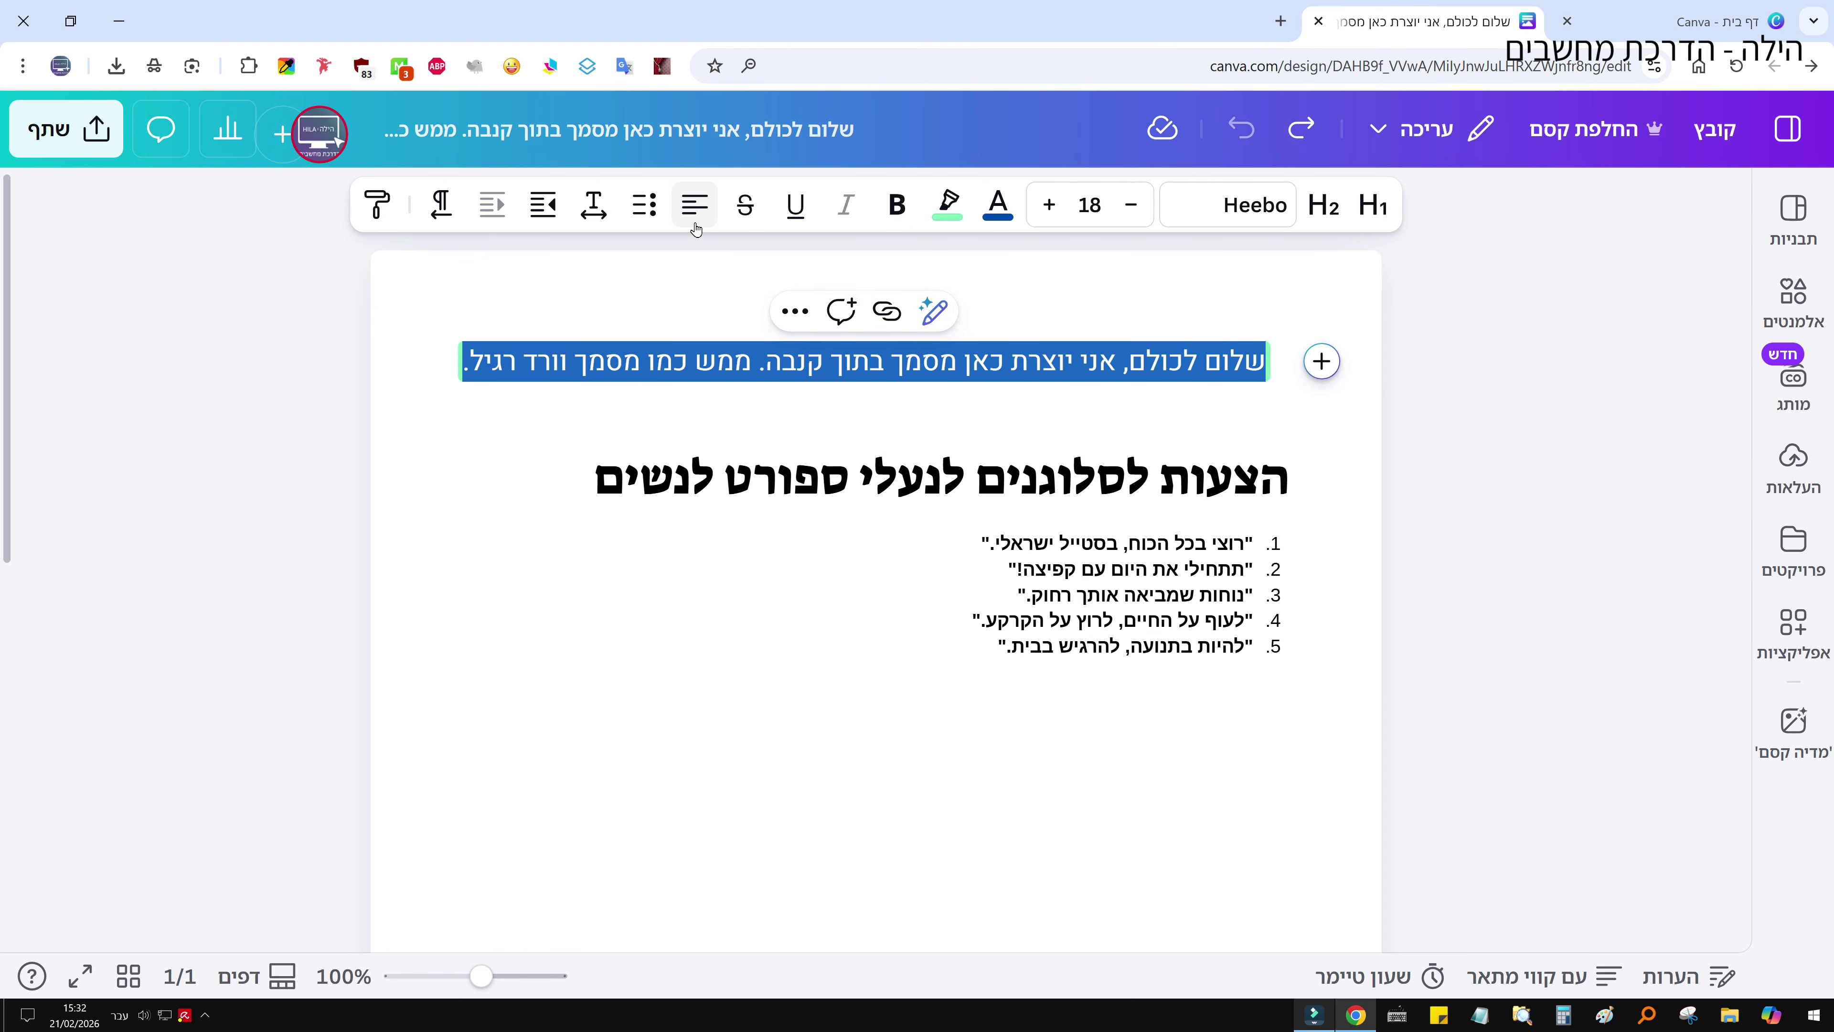
click(696, 210)
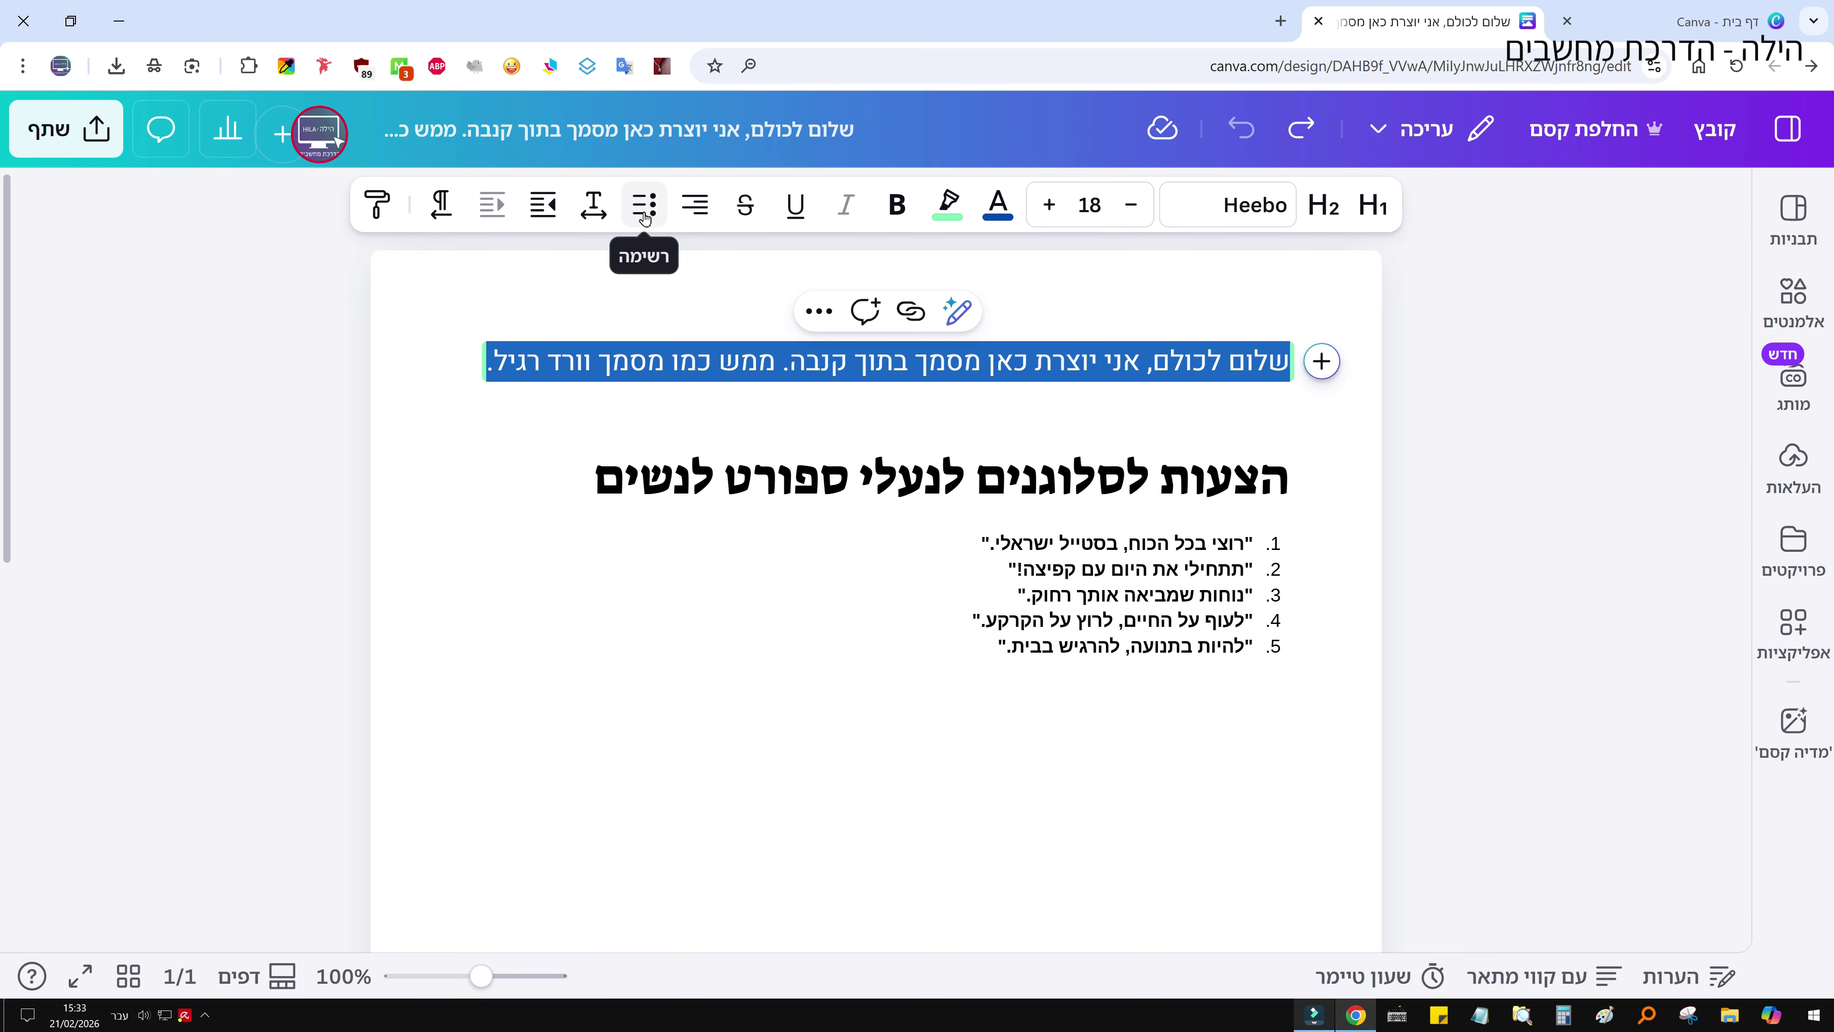
click(644, 206)
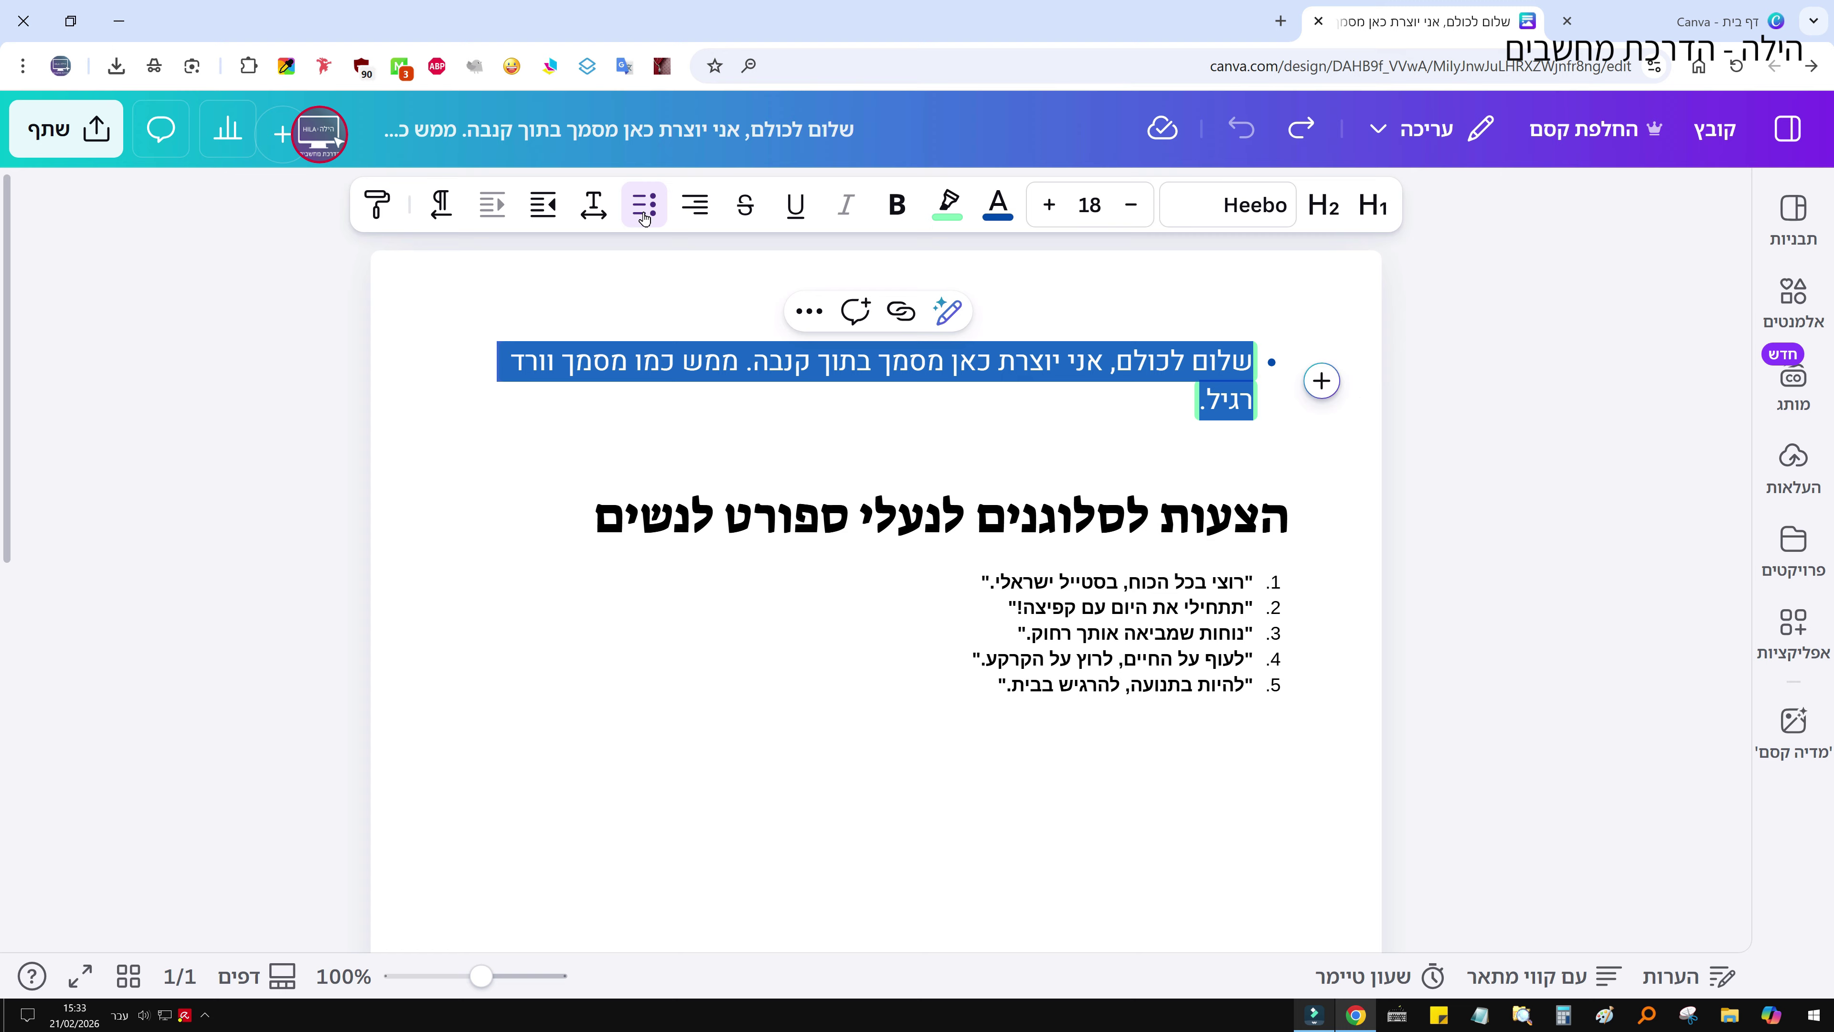
click(645, 206)
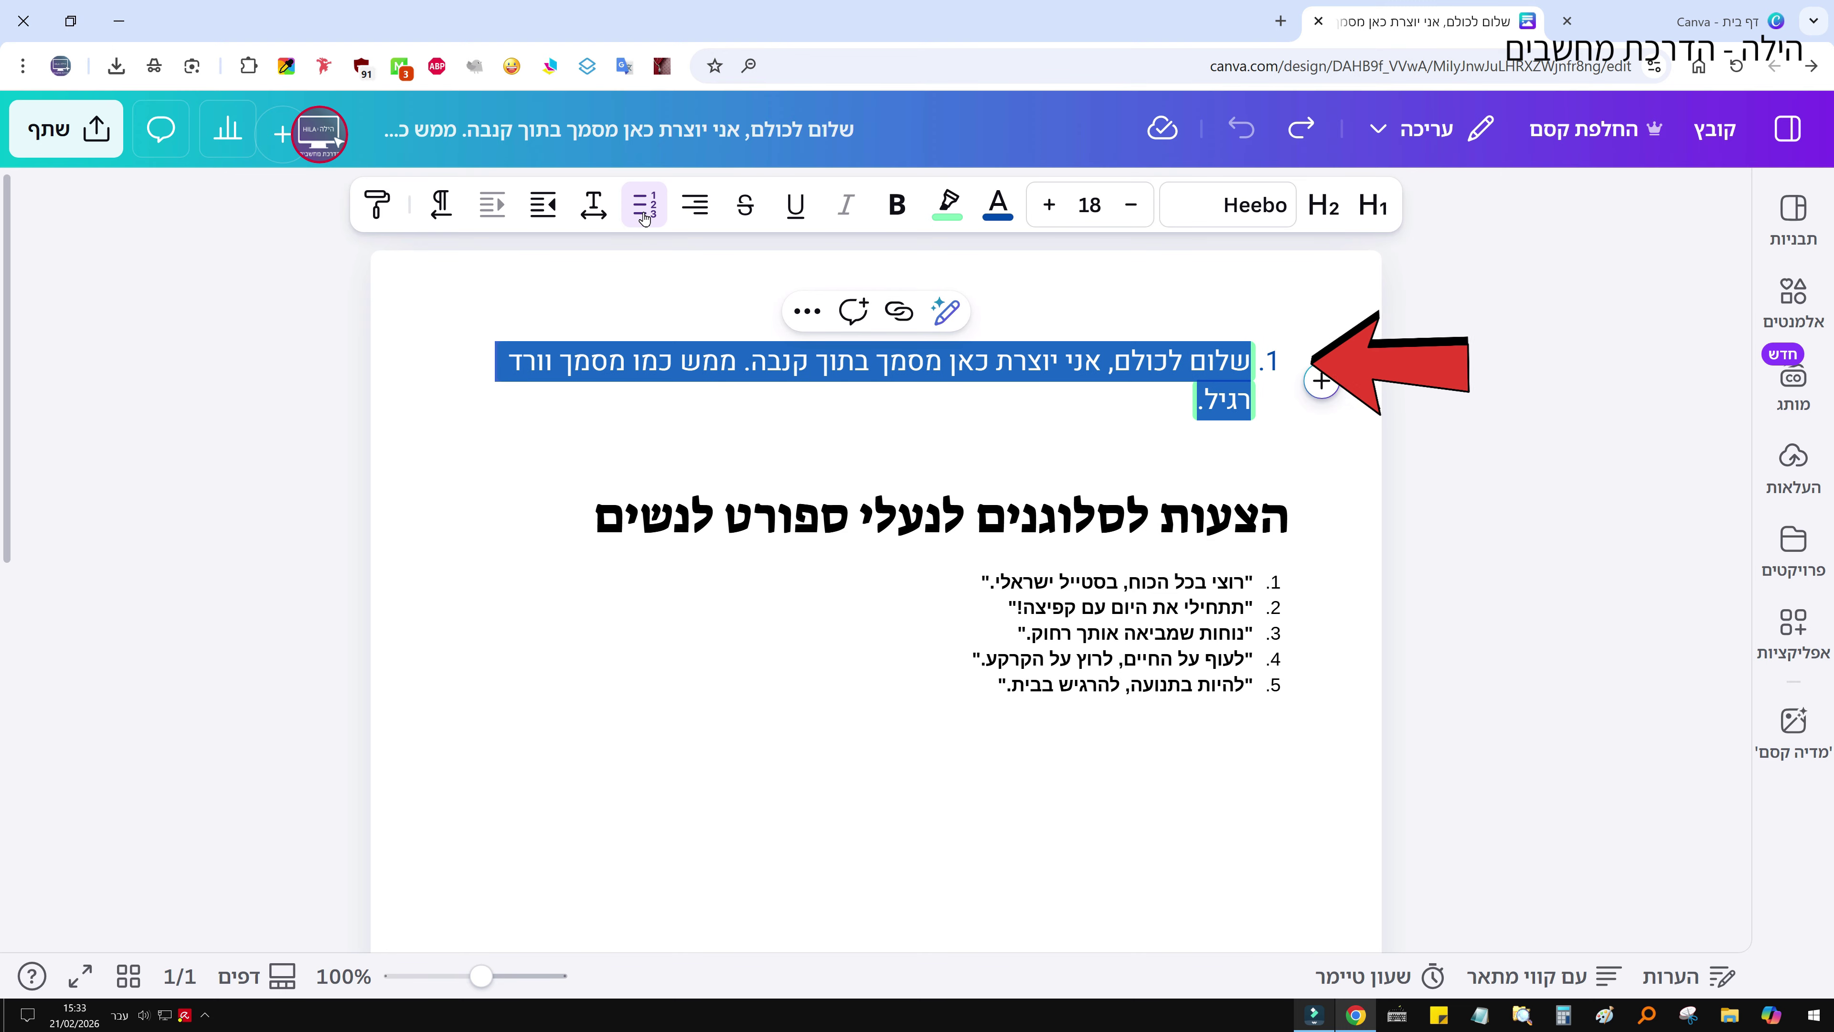
click(644, 211)
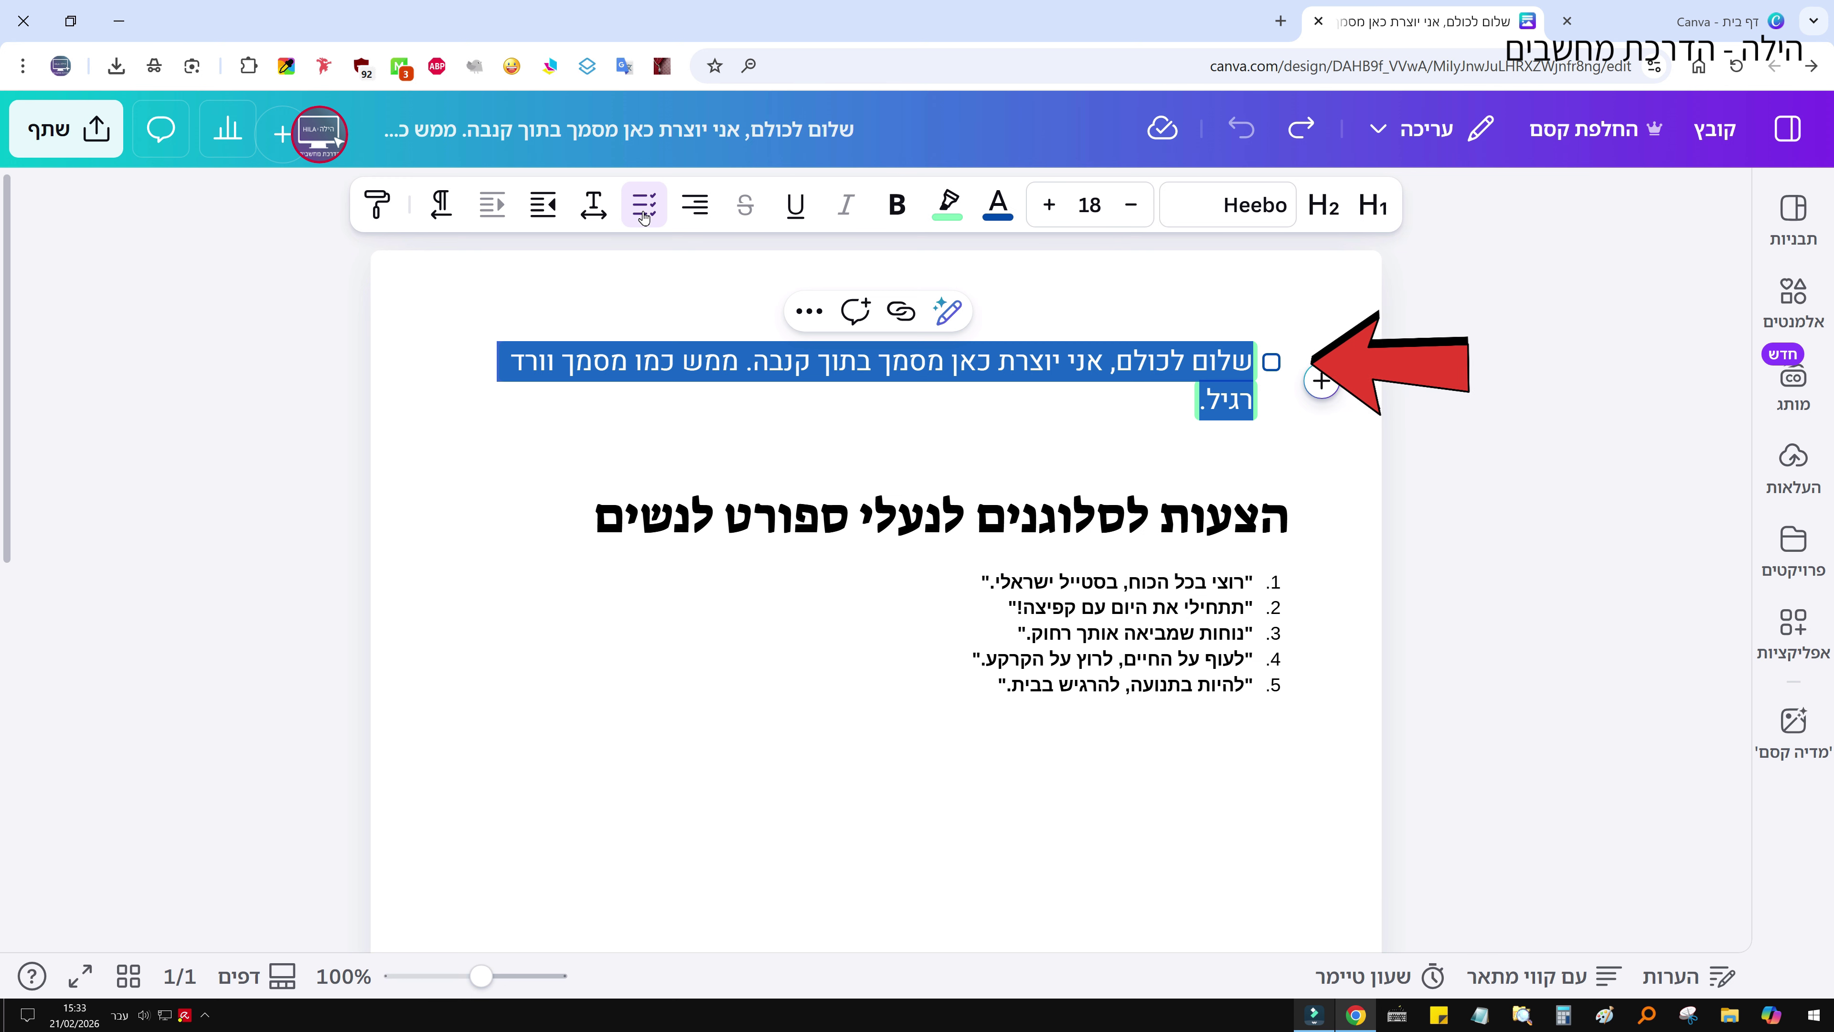
click(644, 216)
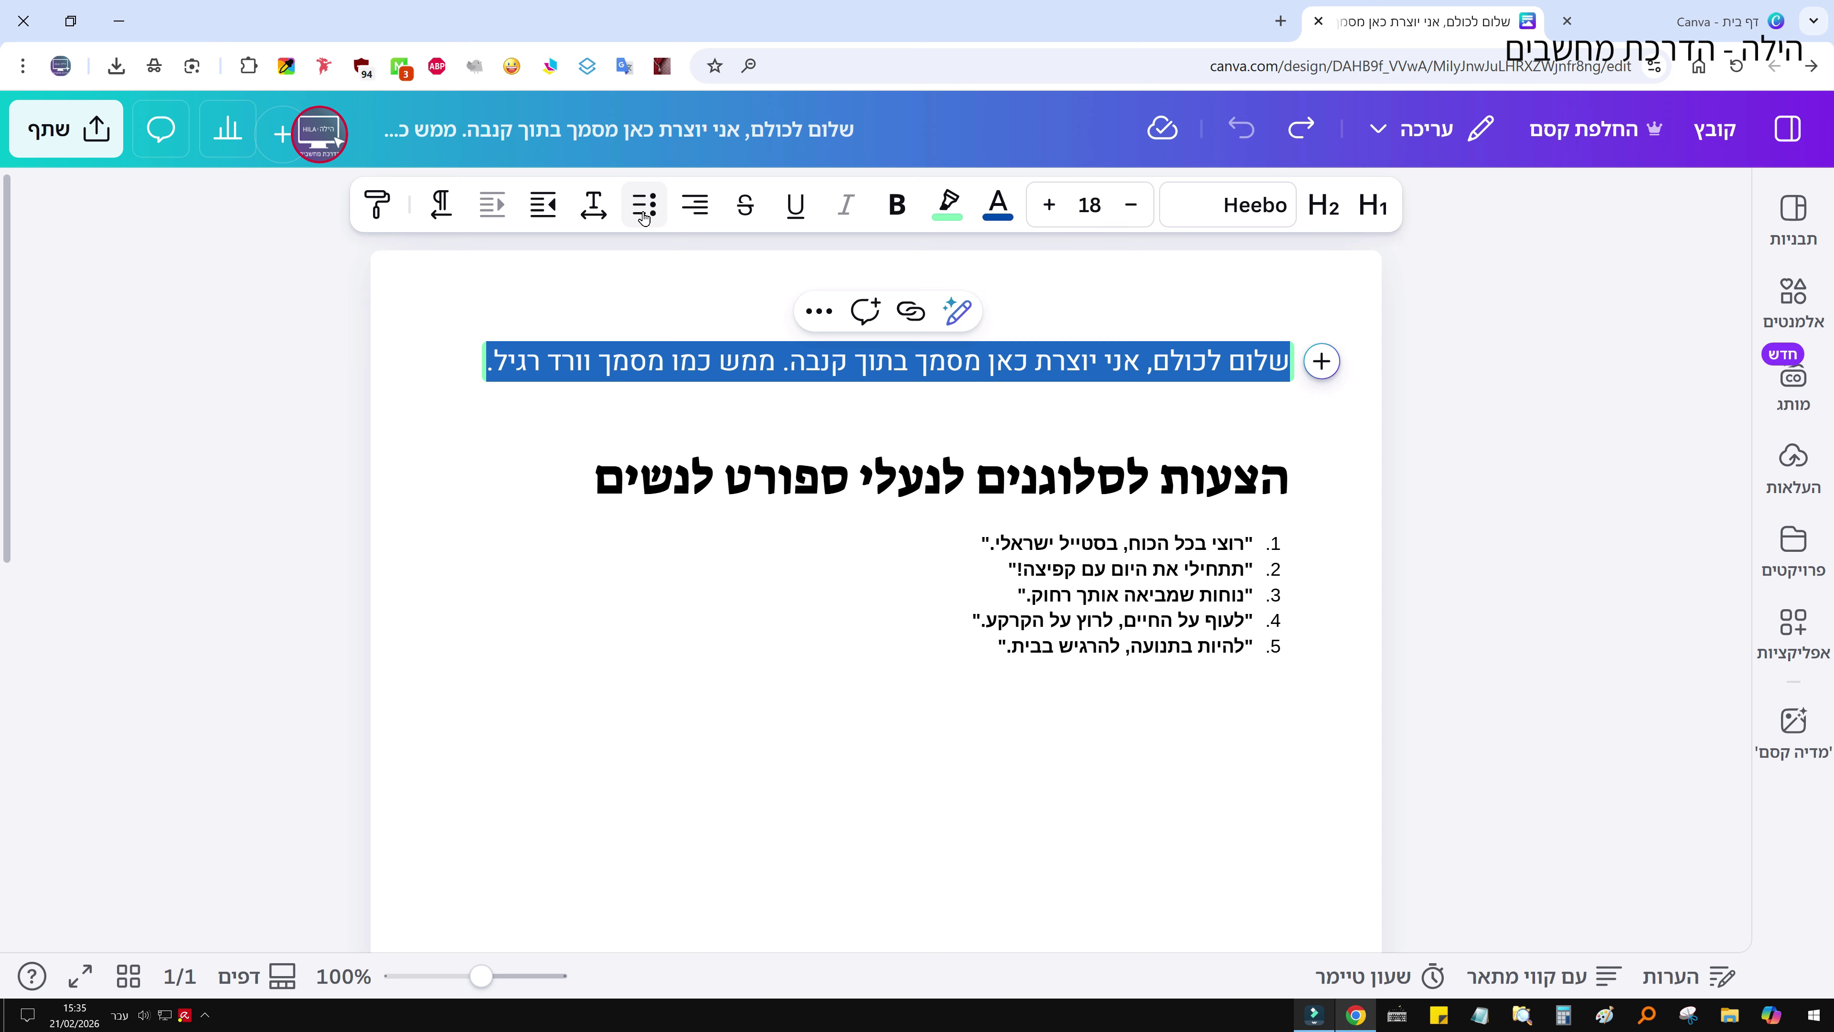
Step: Set the opening sentence's letter spacing to 395 and look at the advanced text settings for spacing, superscript and subscript
click(593, 209)
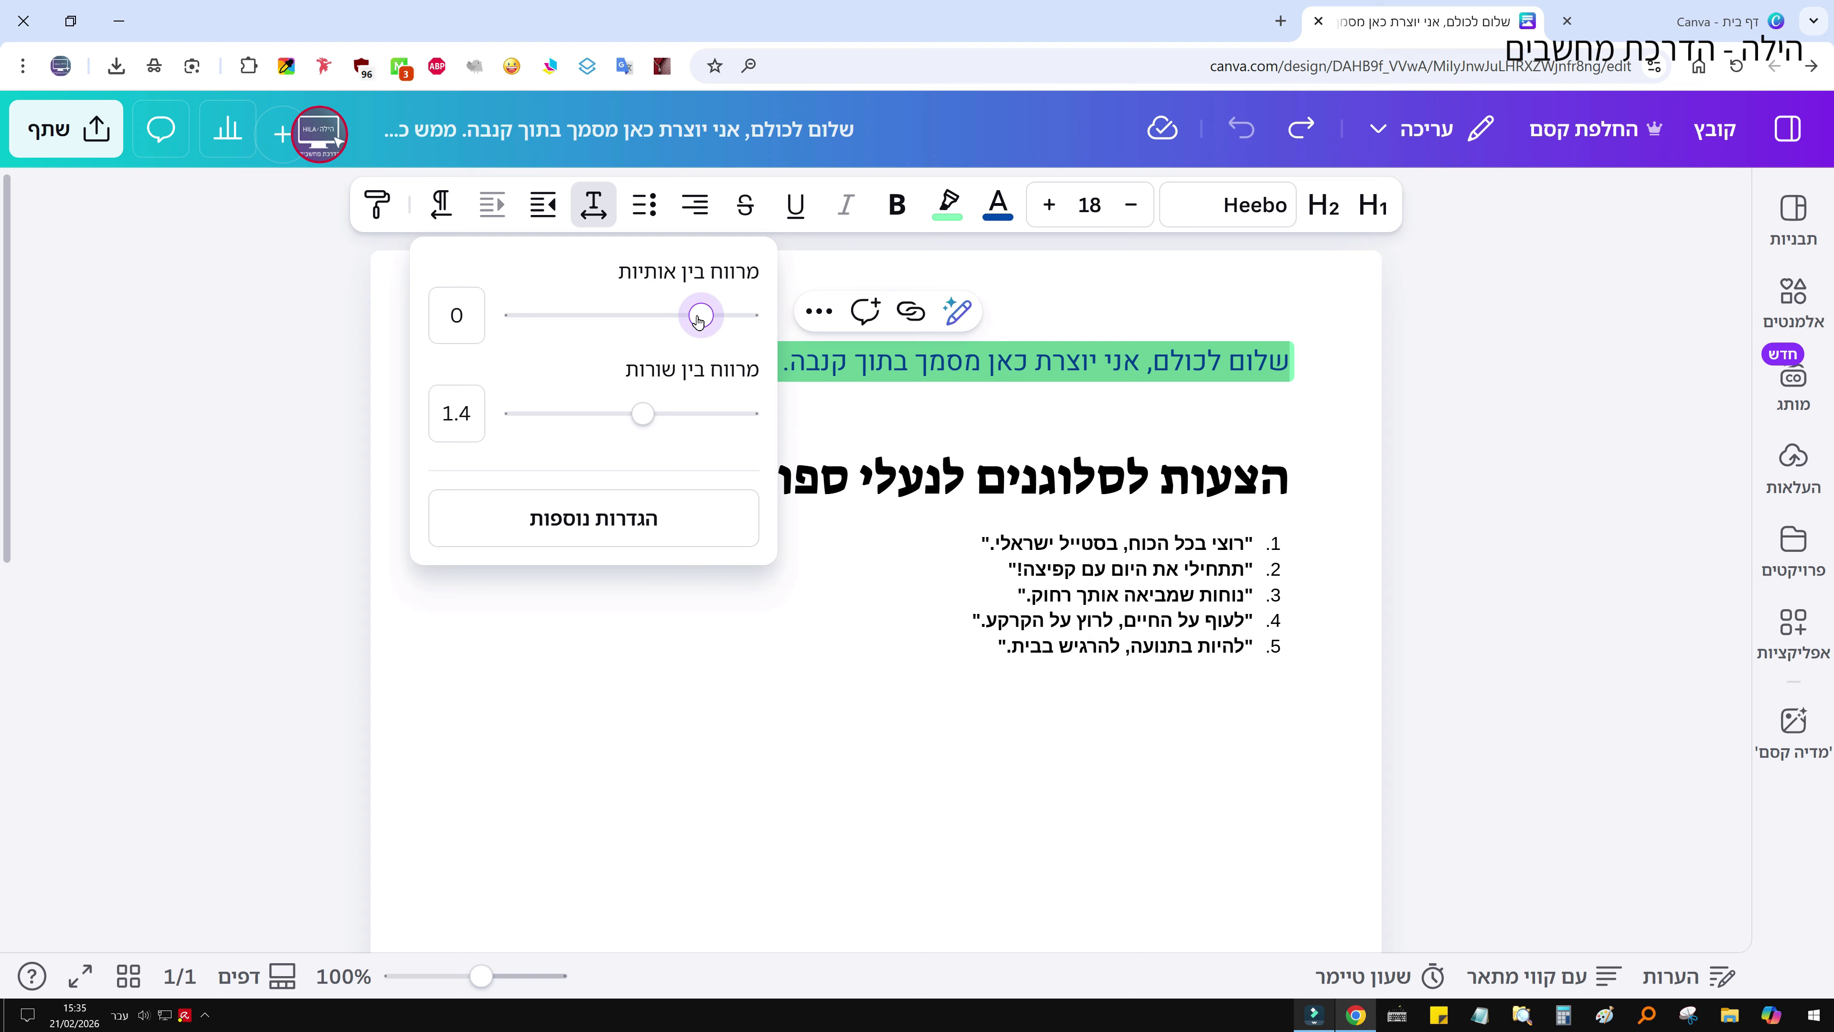
drag(698, 320, 600, 320)
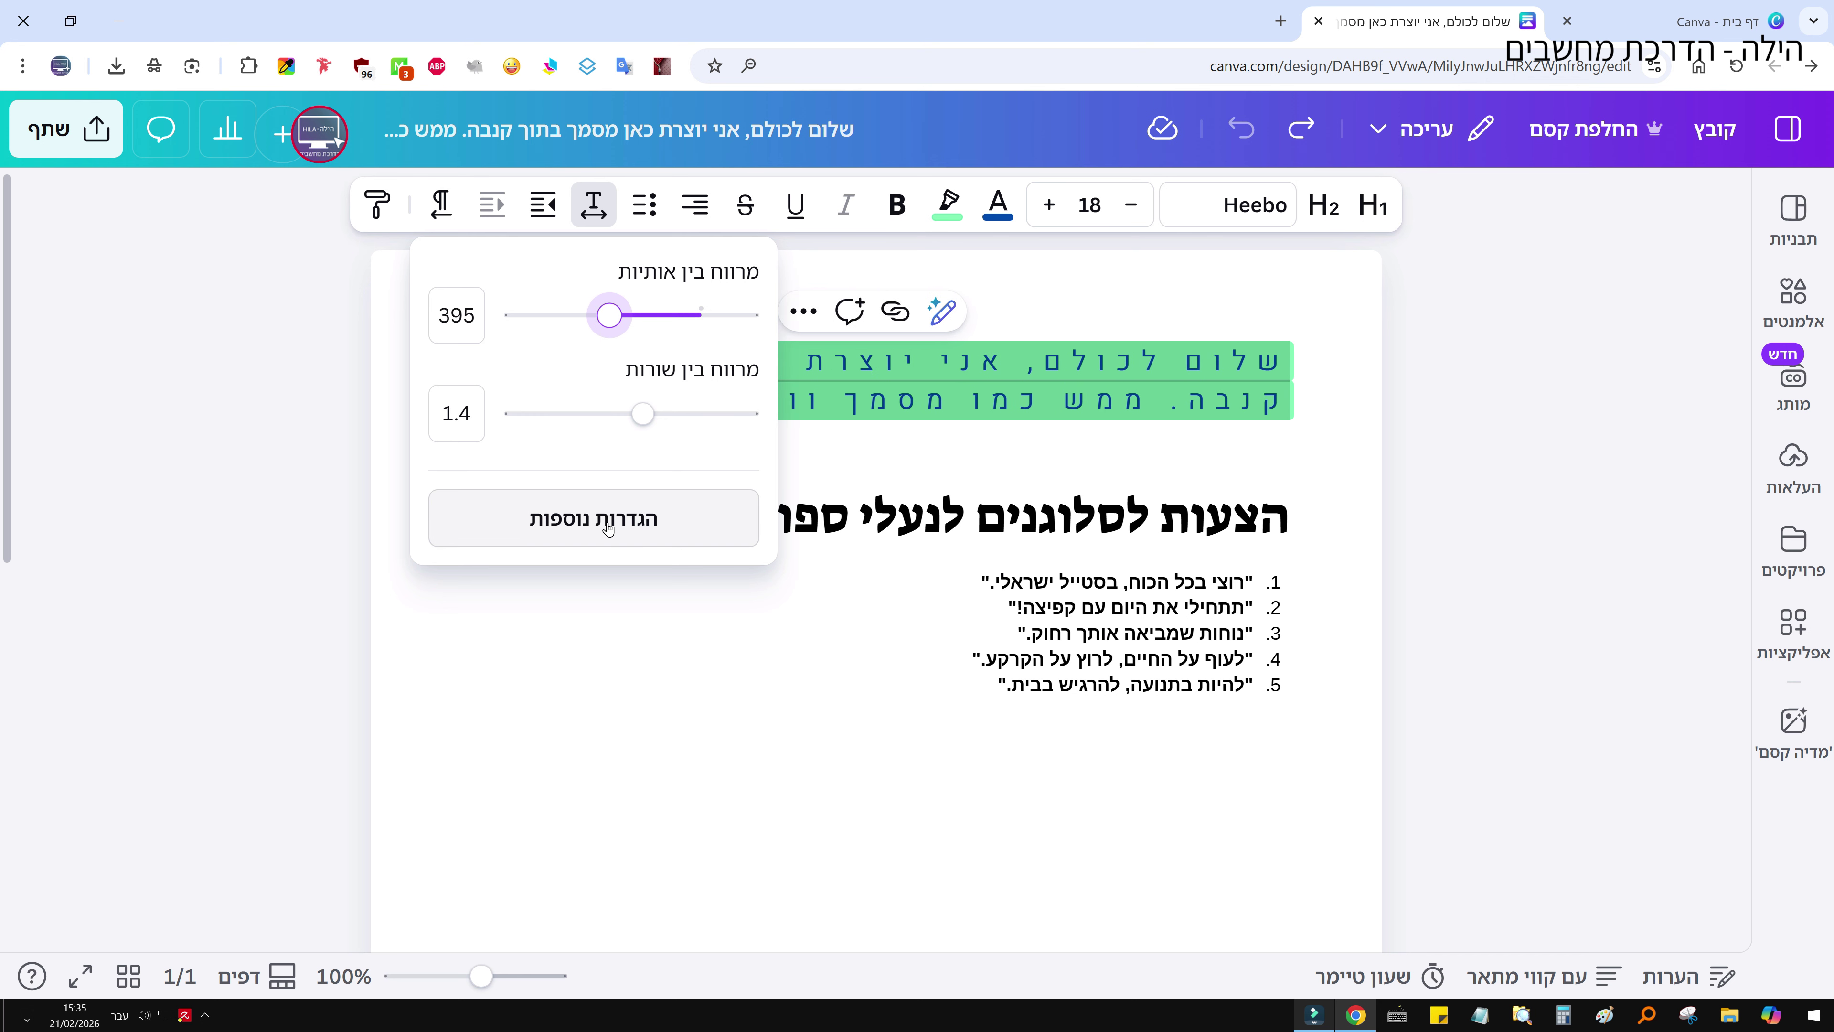
click(608, 528)
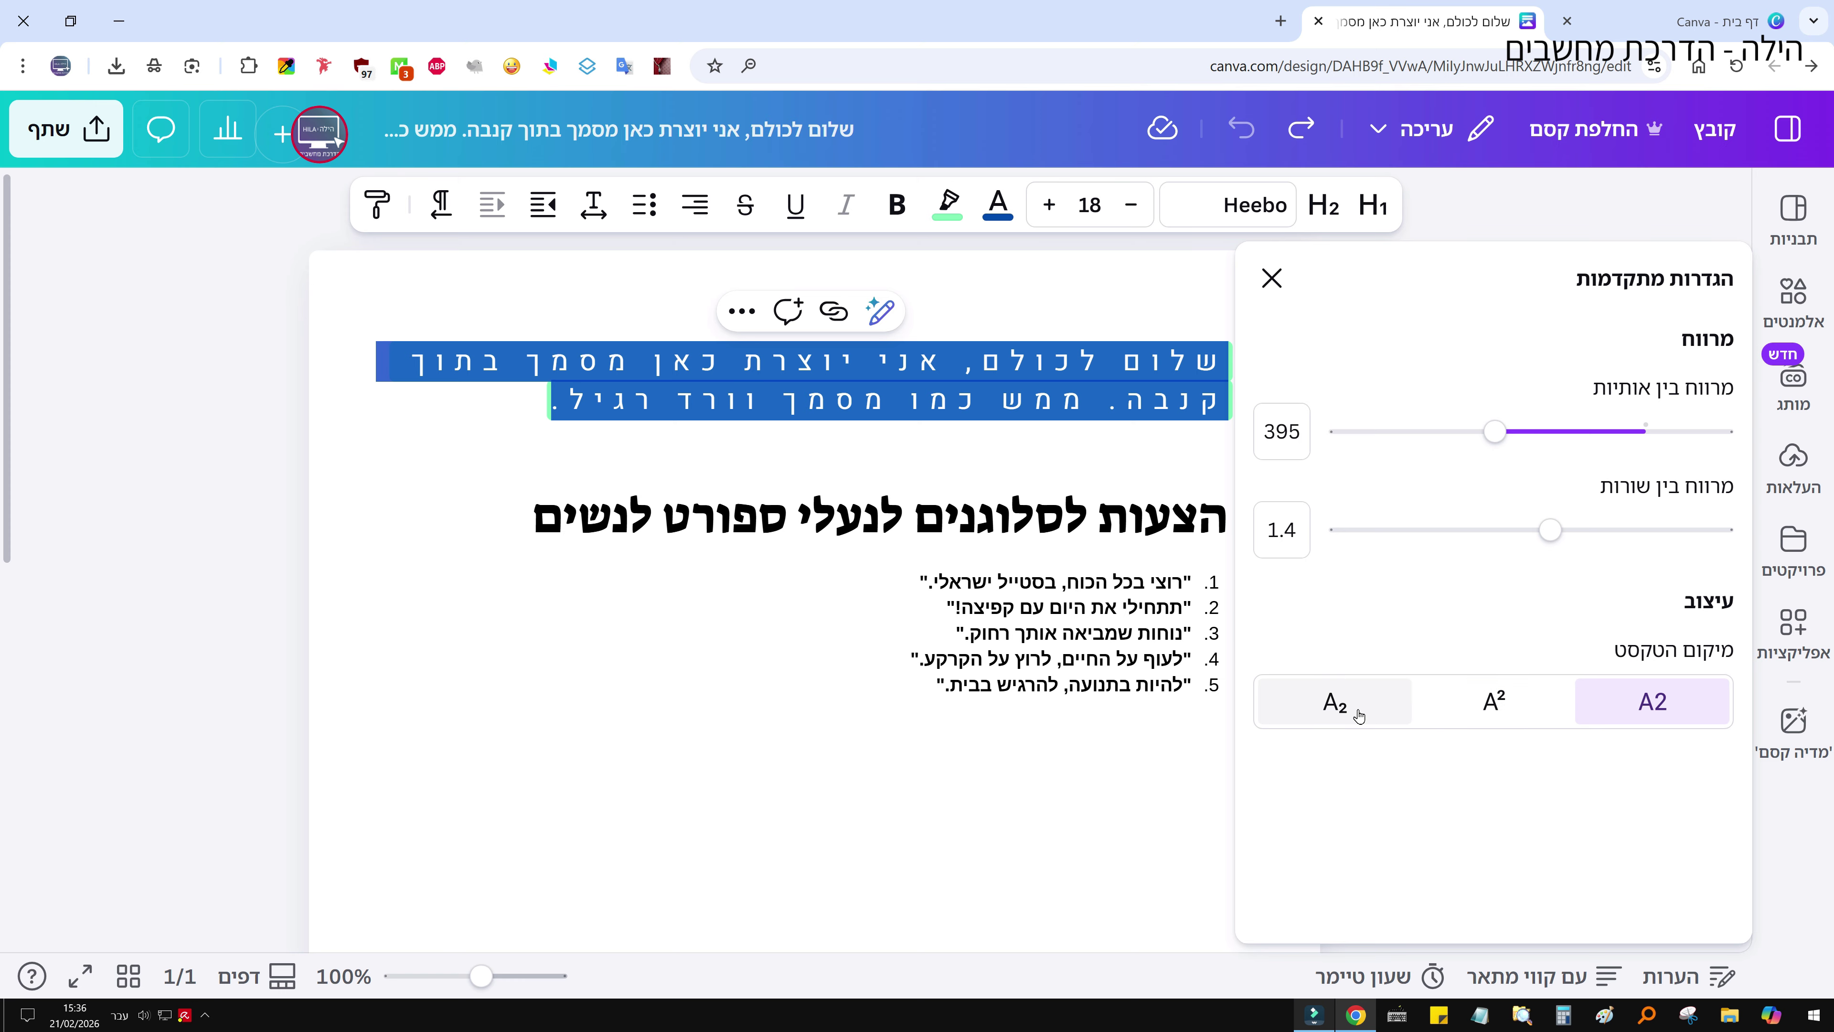
click(1271, 278)
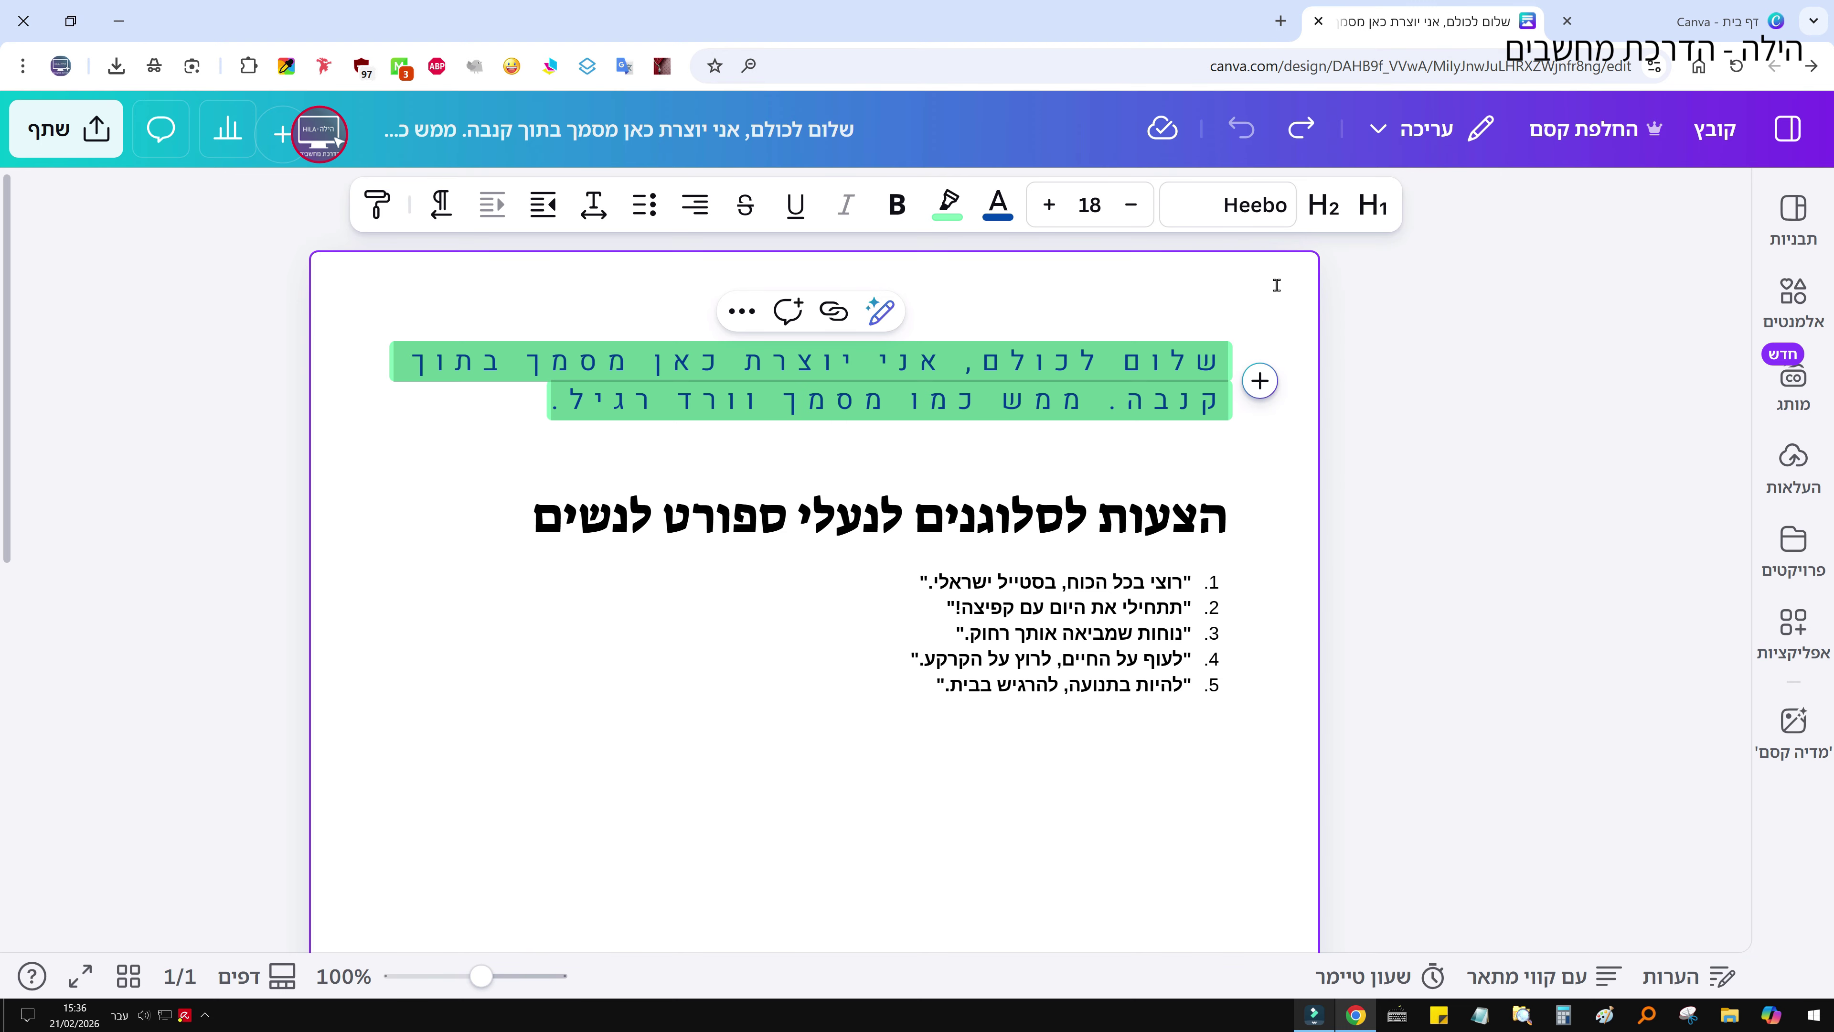
Step: Indent the opening sentence by several levels and outdent it back to the margin
click(543, 206)
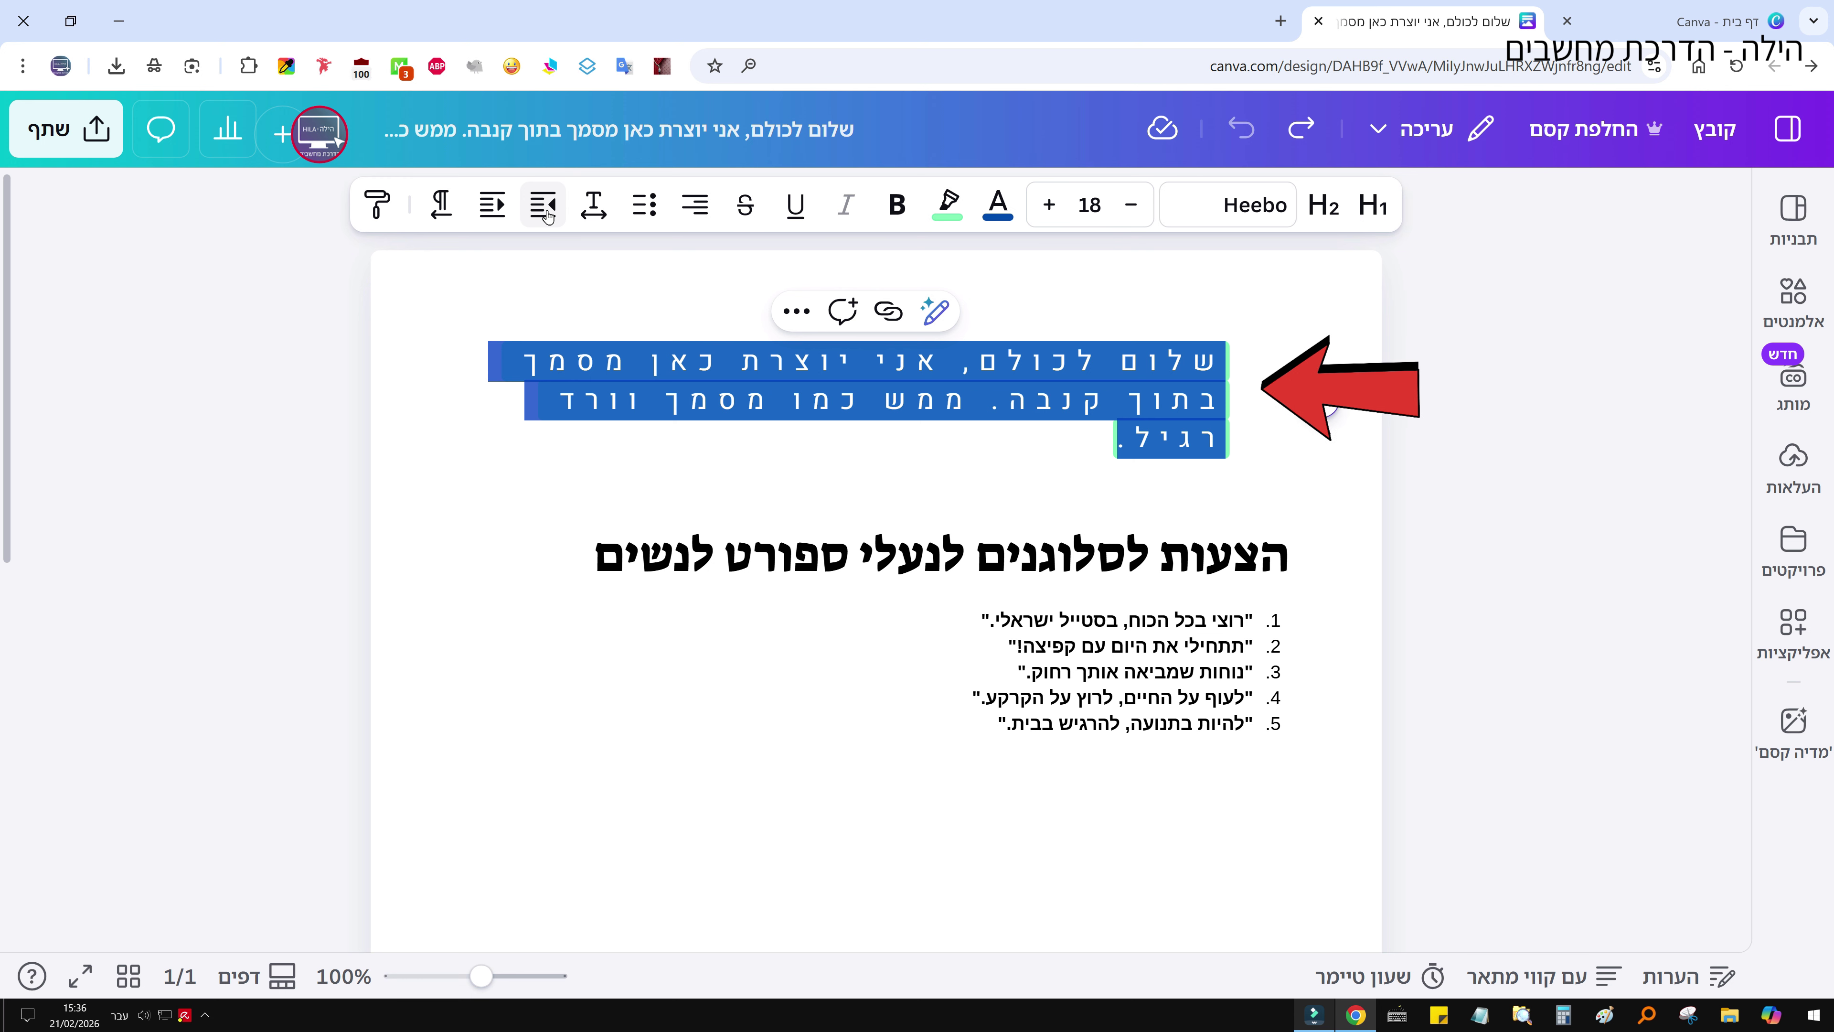
click(544, 207)
click(543, 206)
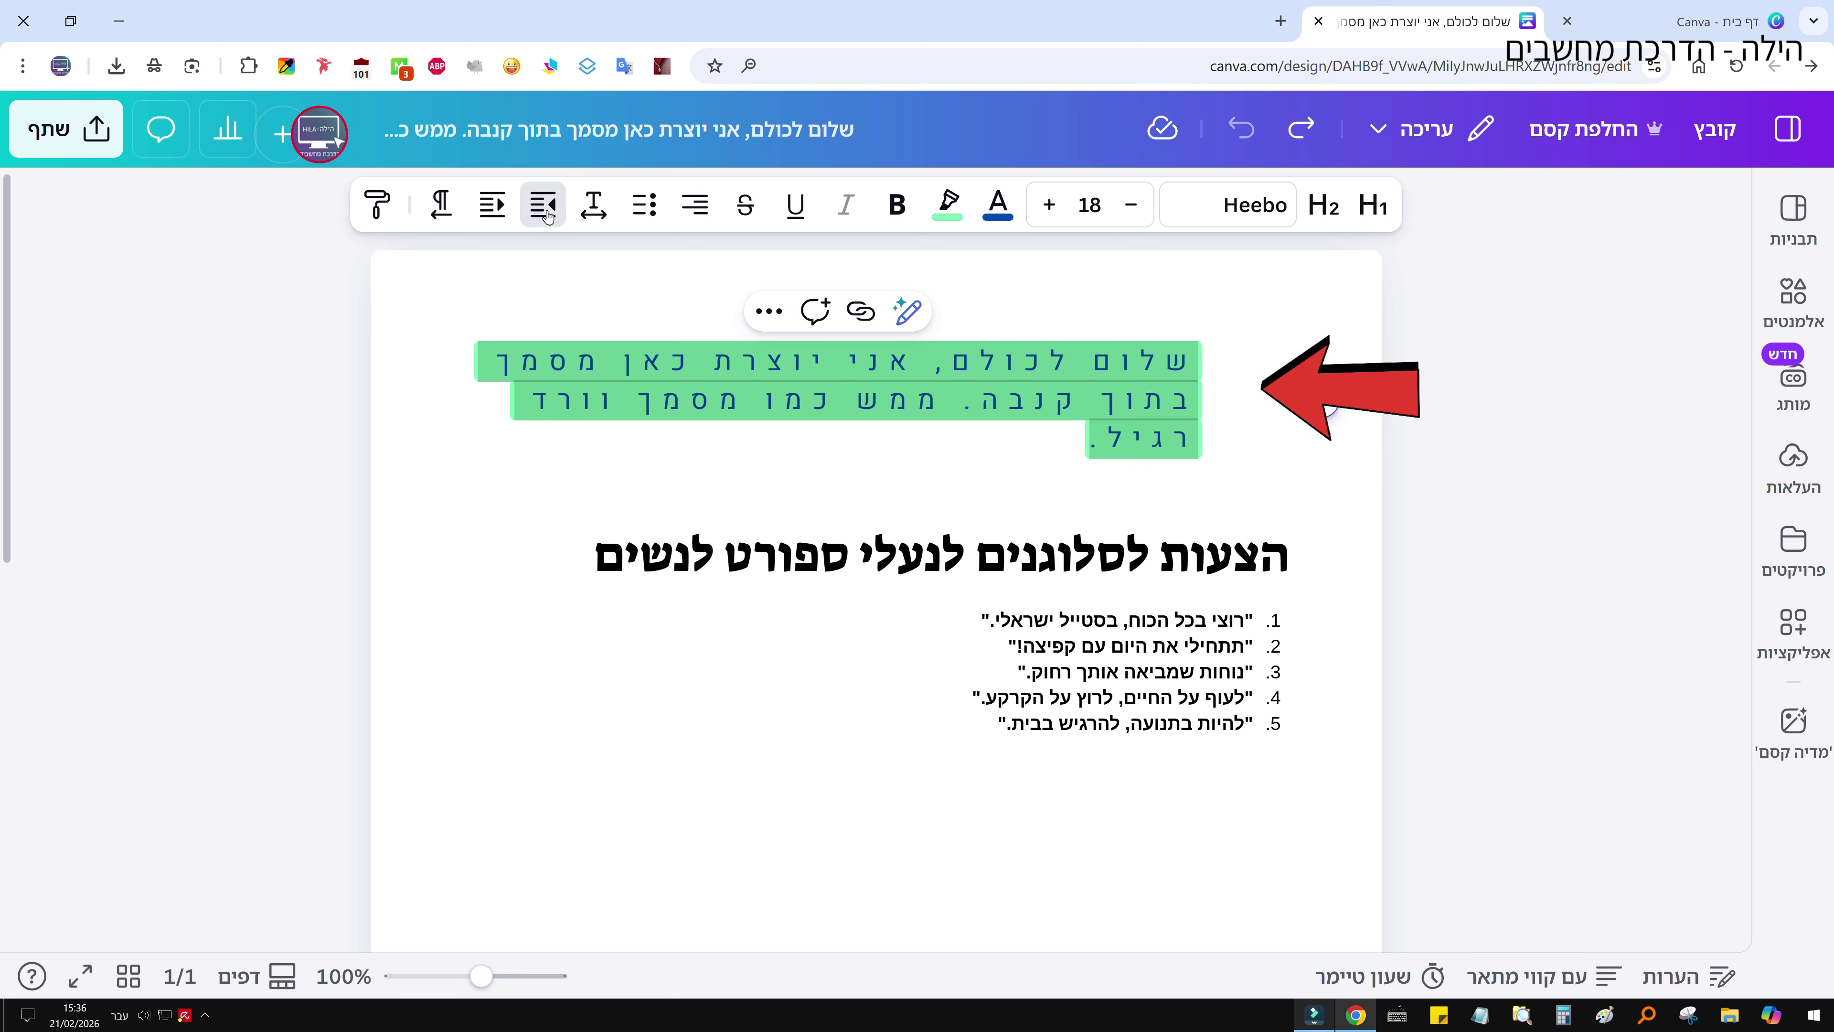
click(543, 206)
click(543, 205)
click(546, 211)
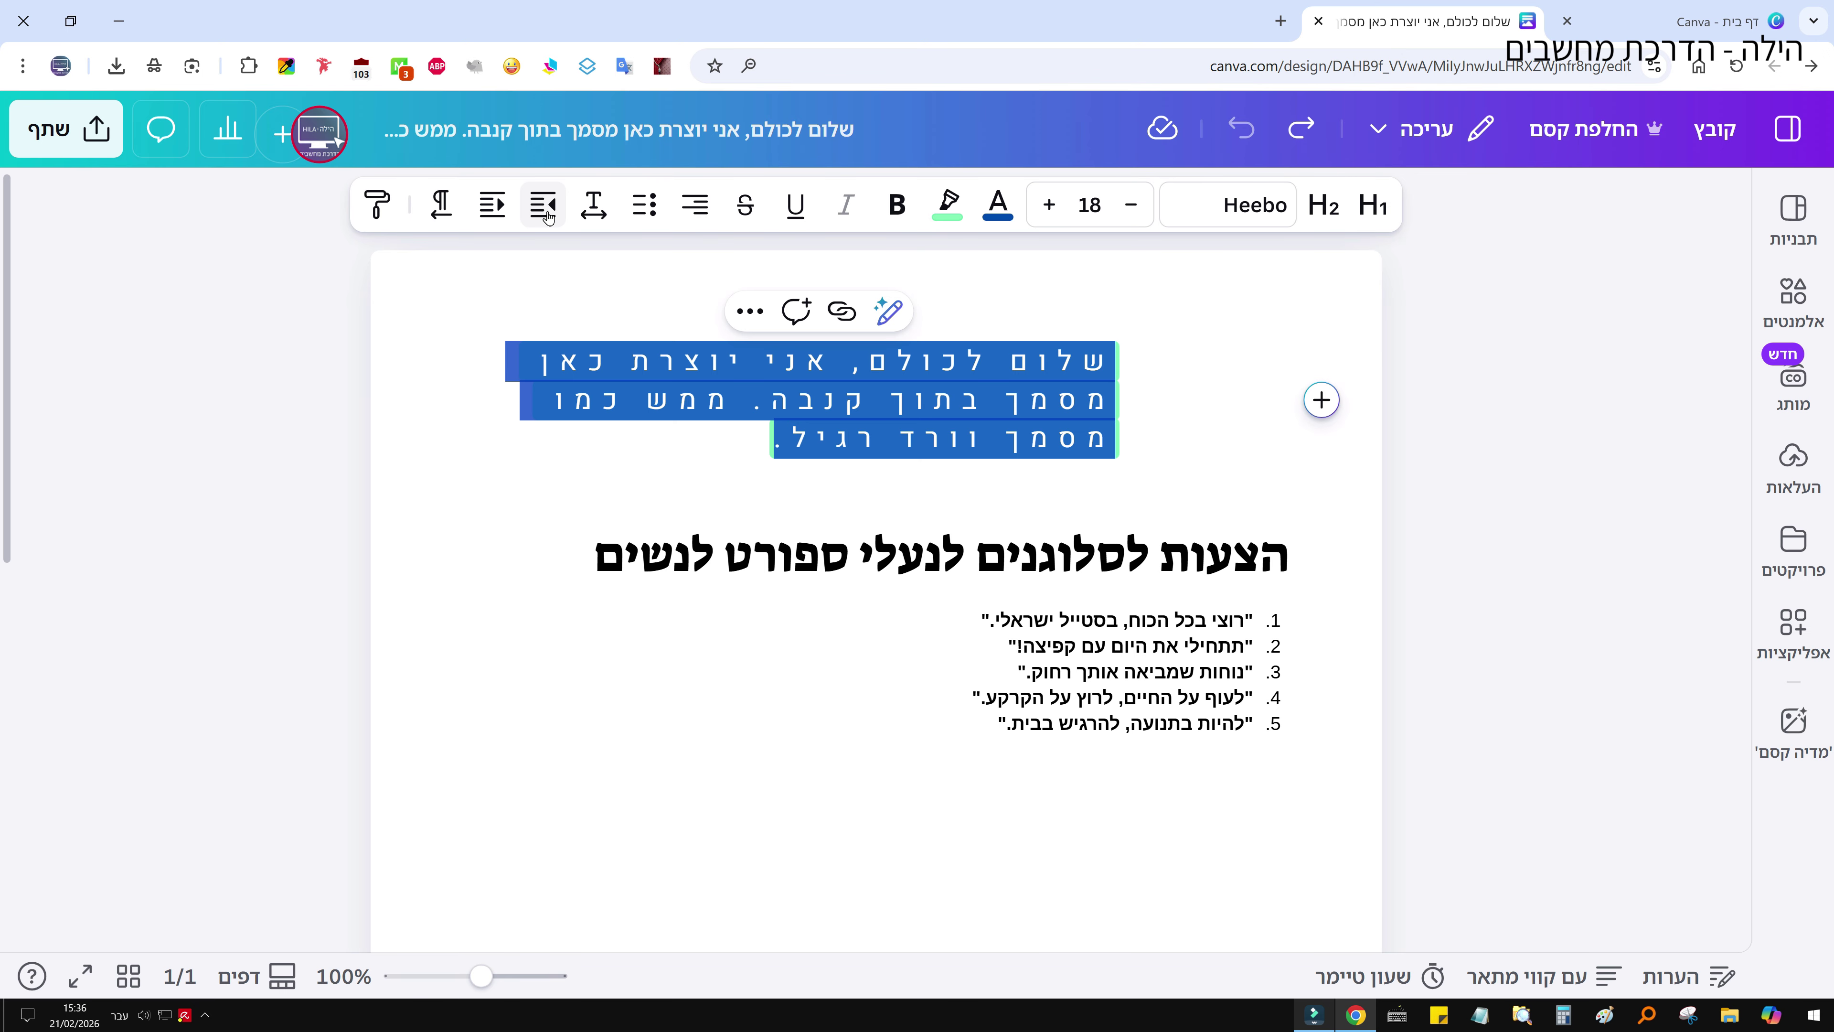
click(489, 219)
click(489, 219)
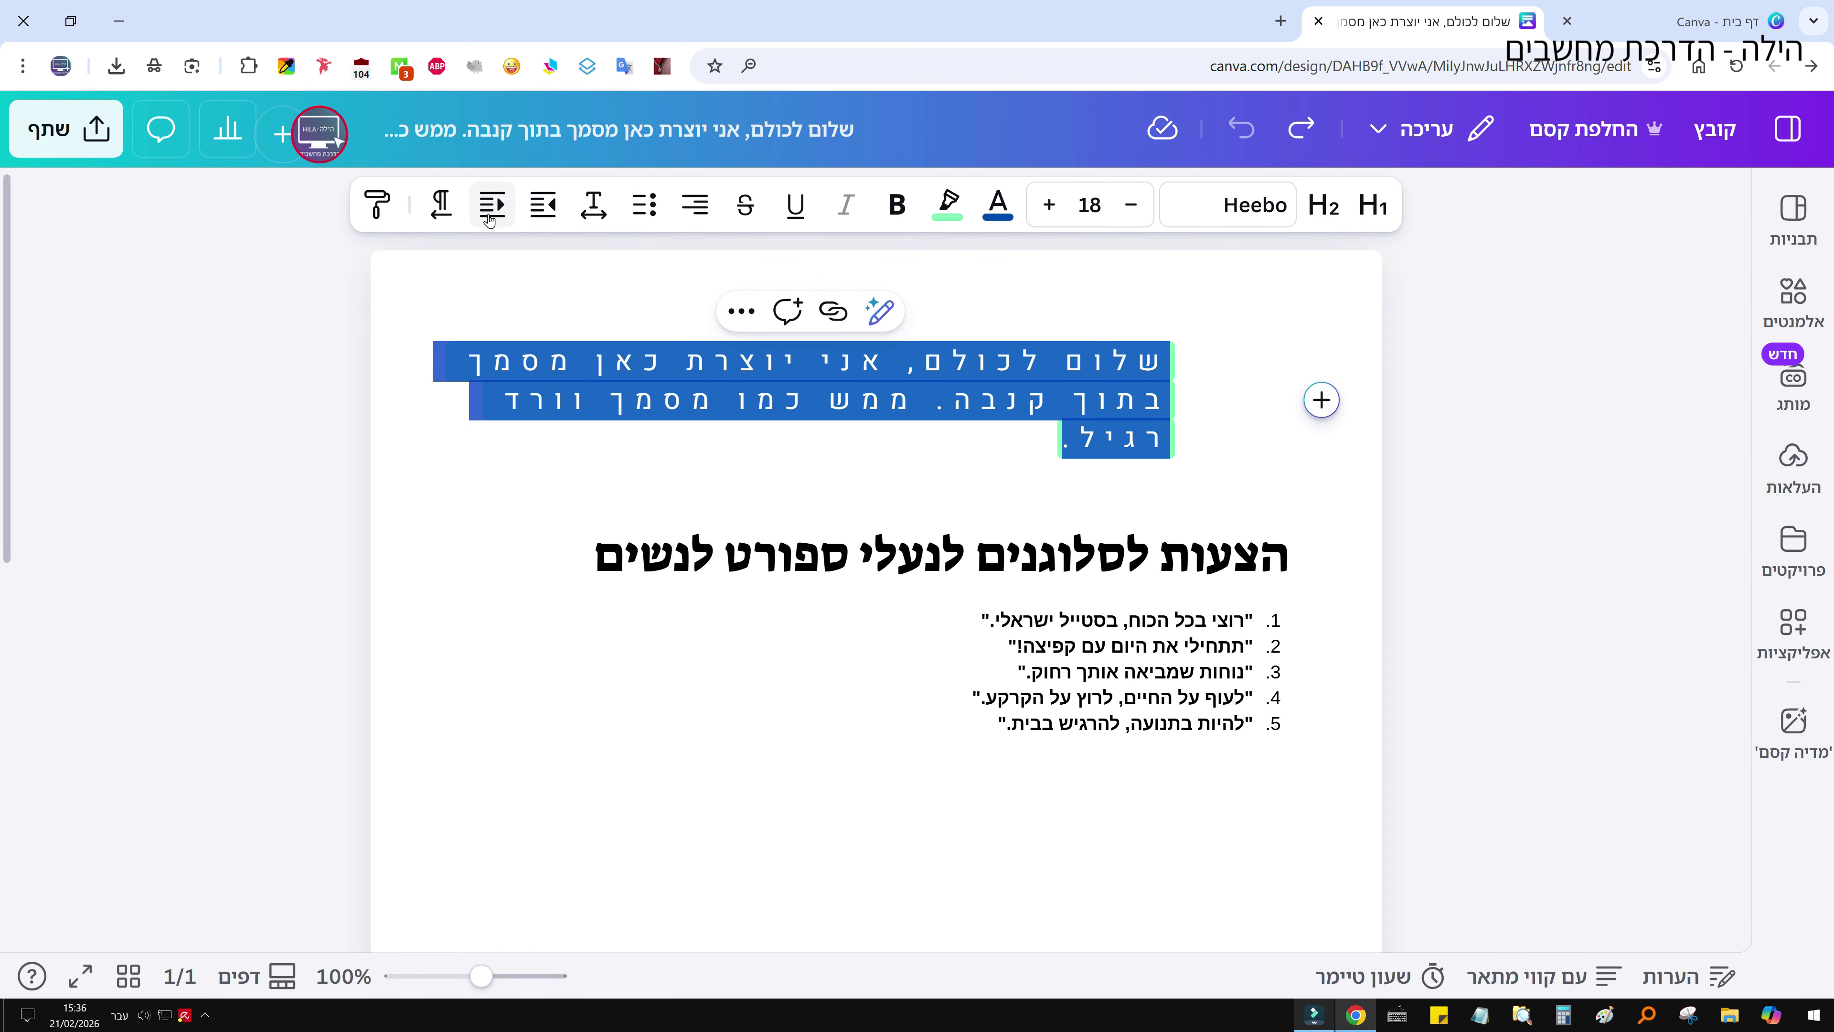
click(489, 218)
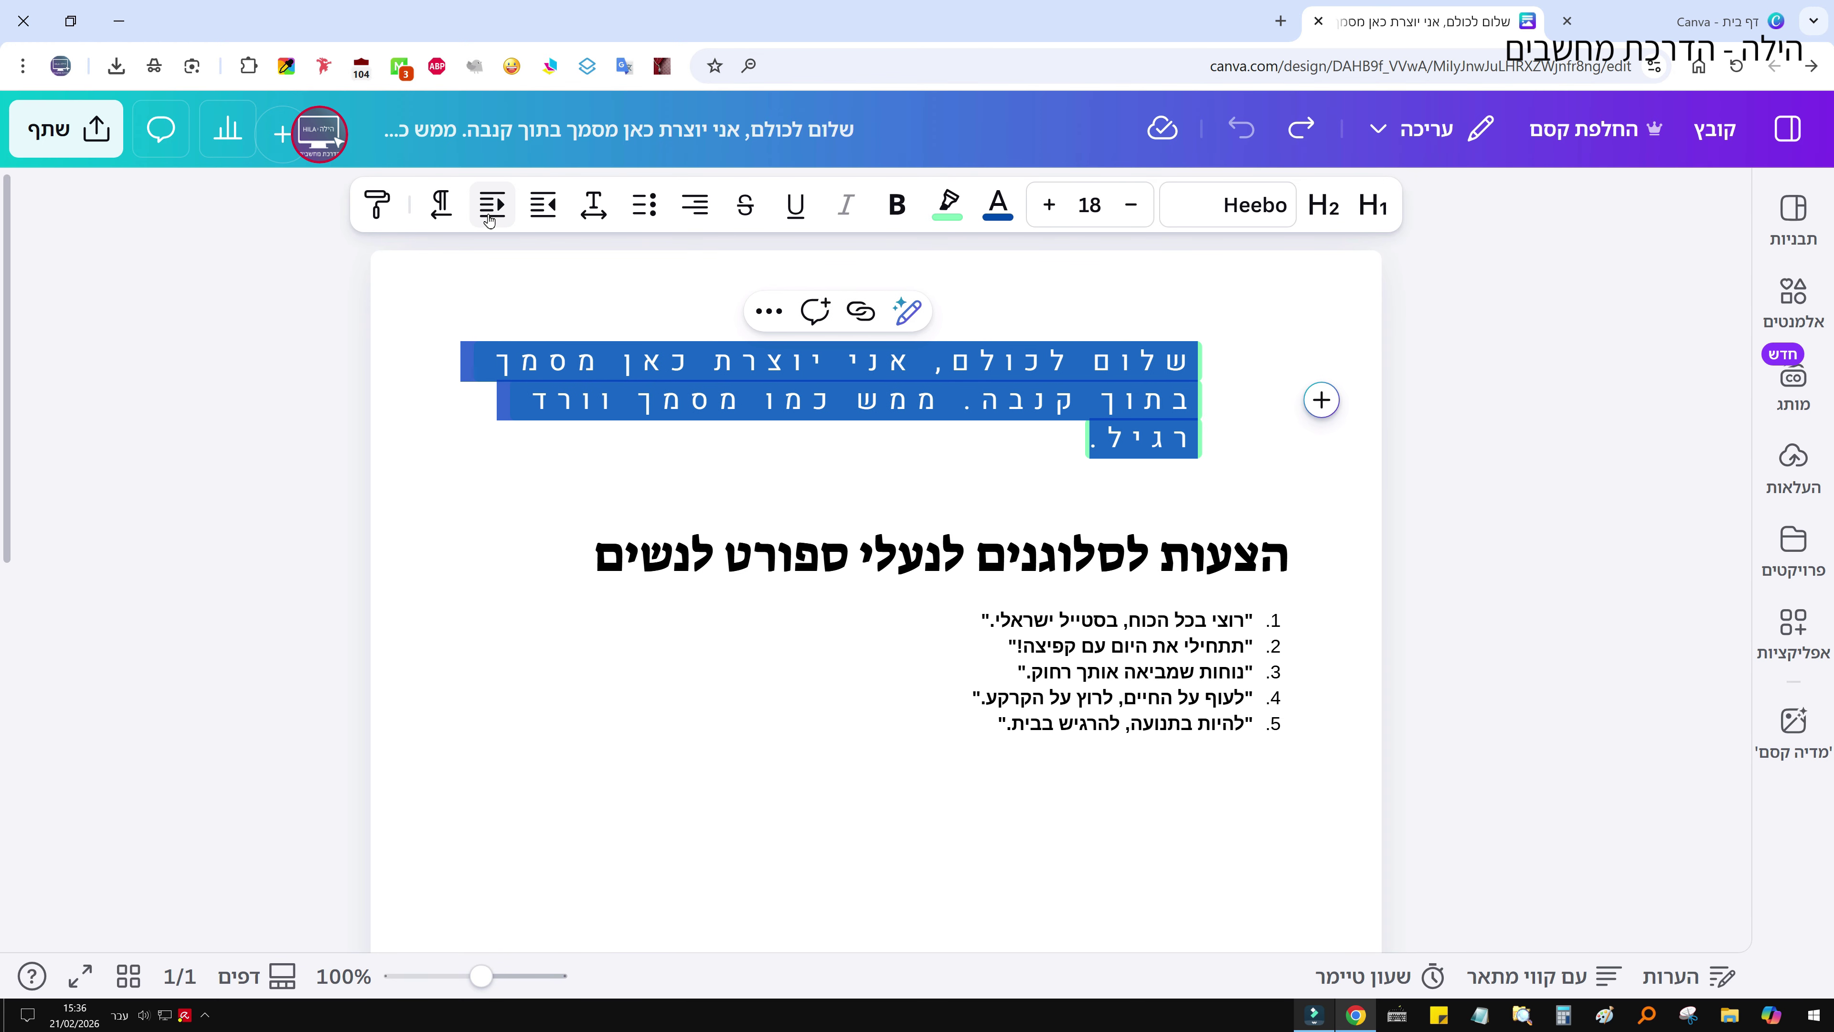
click(490, 218)
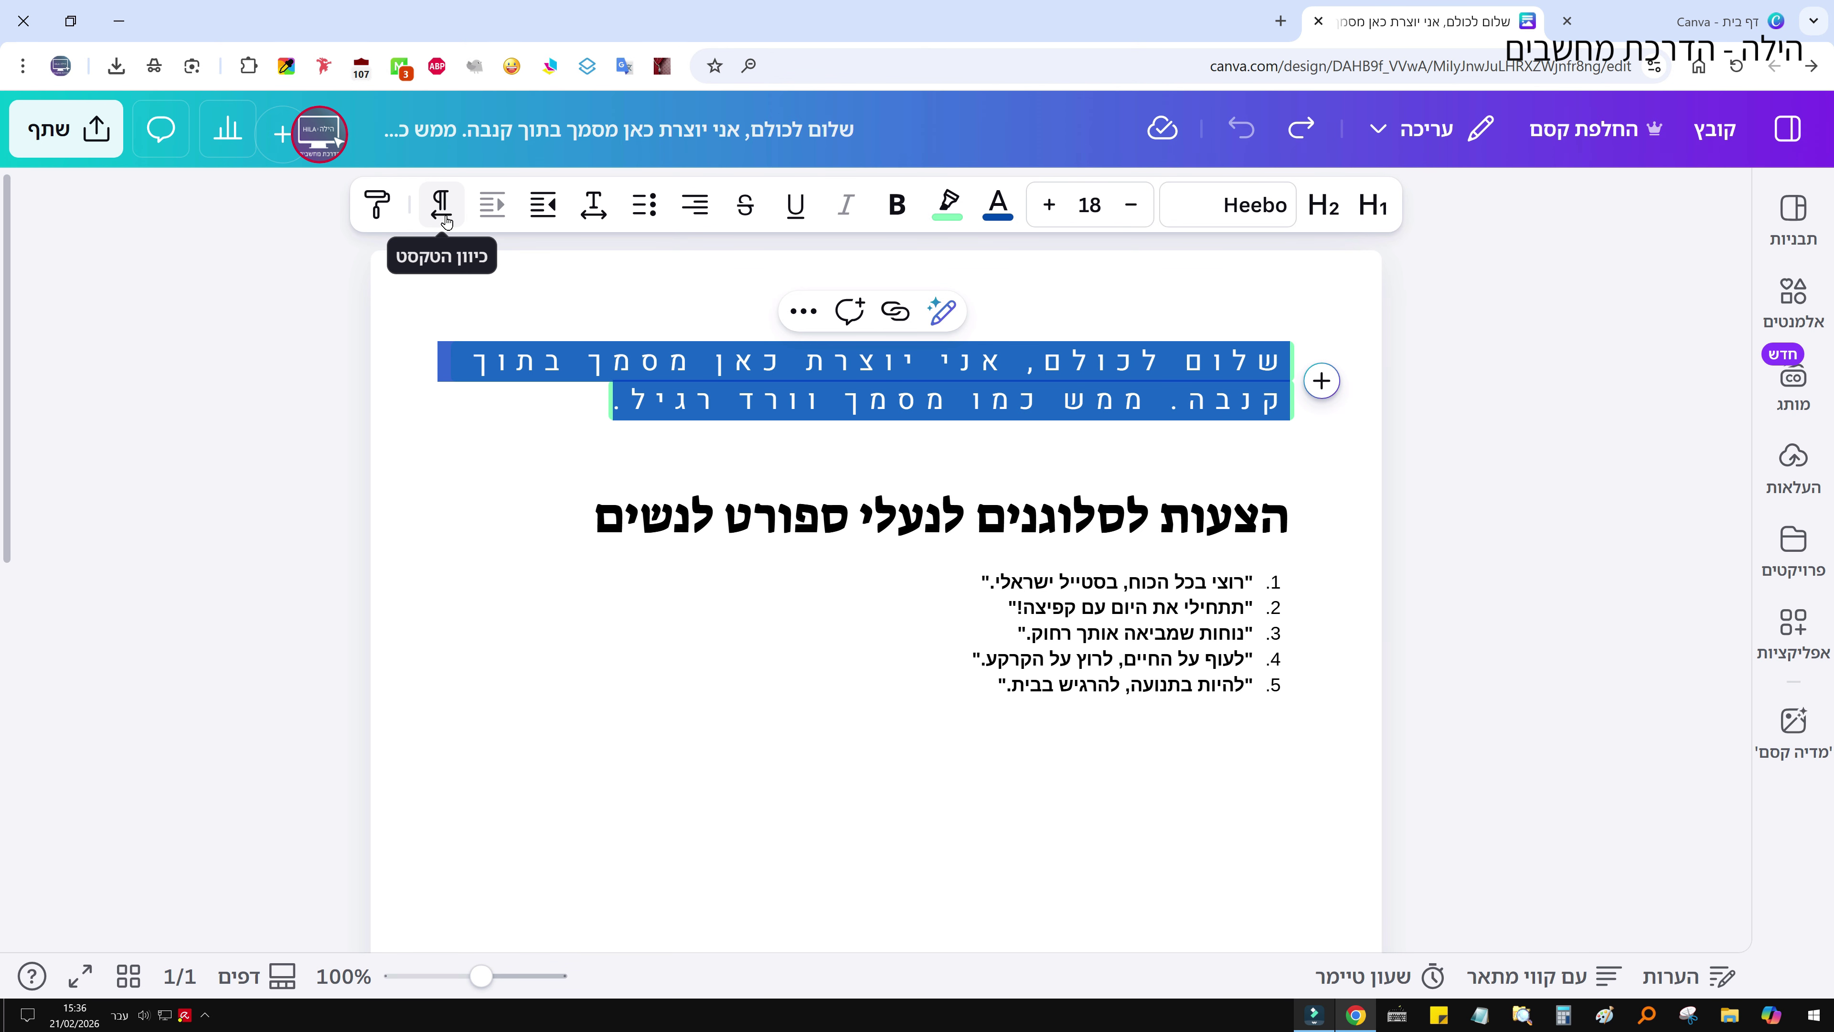
Step: Copy the opening sentence's formatting onto the text of the fifth slogan in the numbered list
click(377, 217)
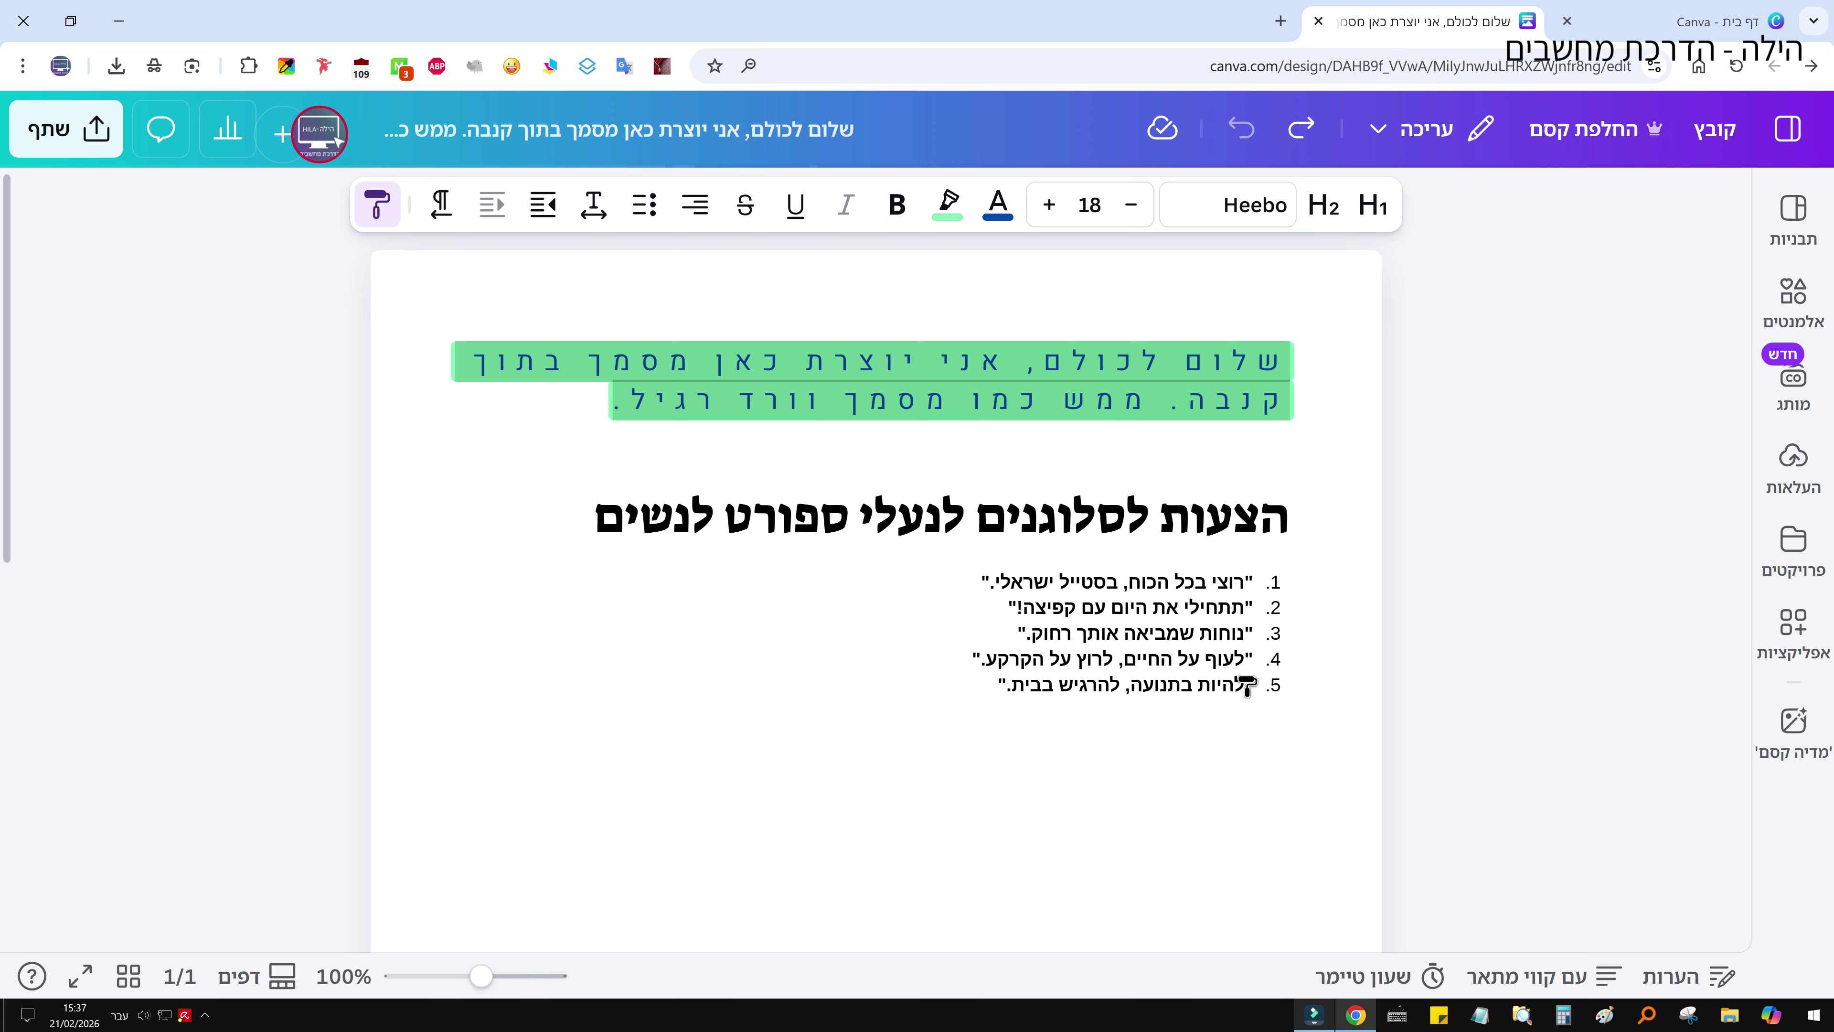
drag(1247, 684, 1000, 699)
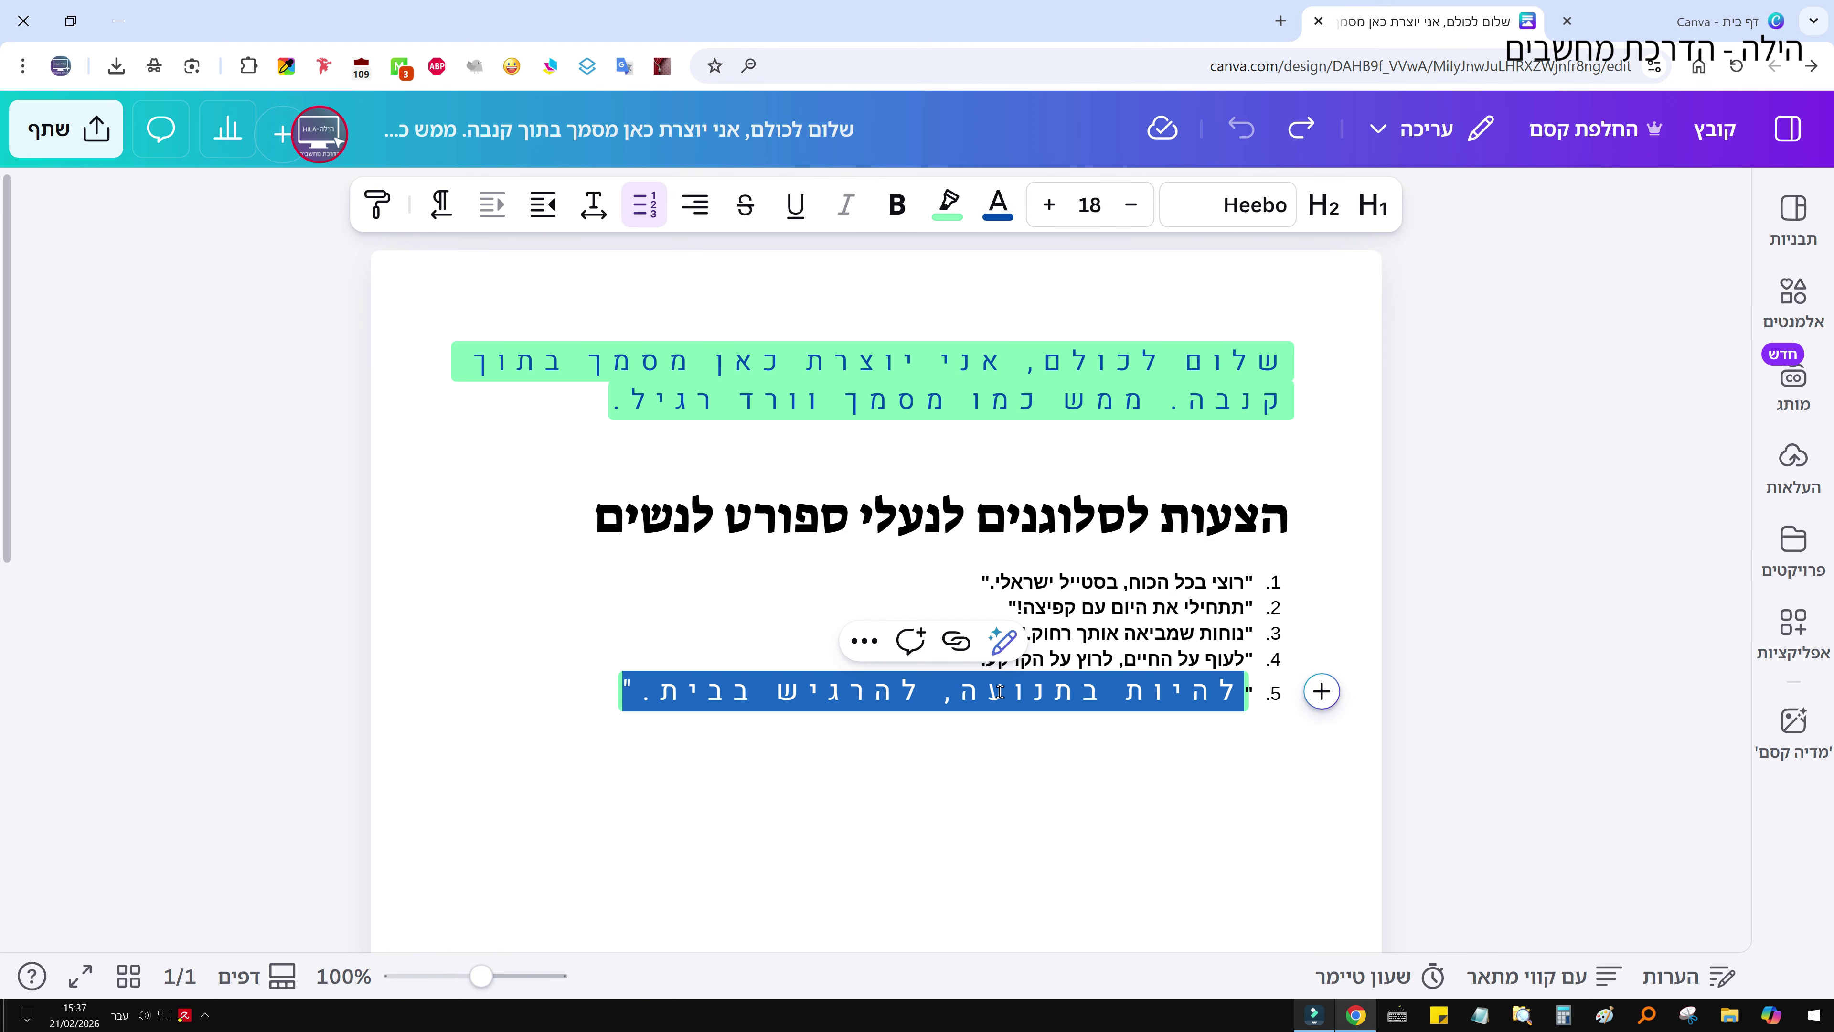
click(955, 756)
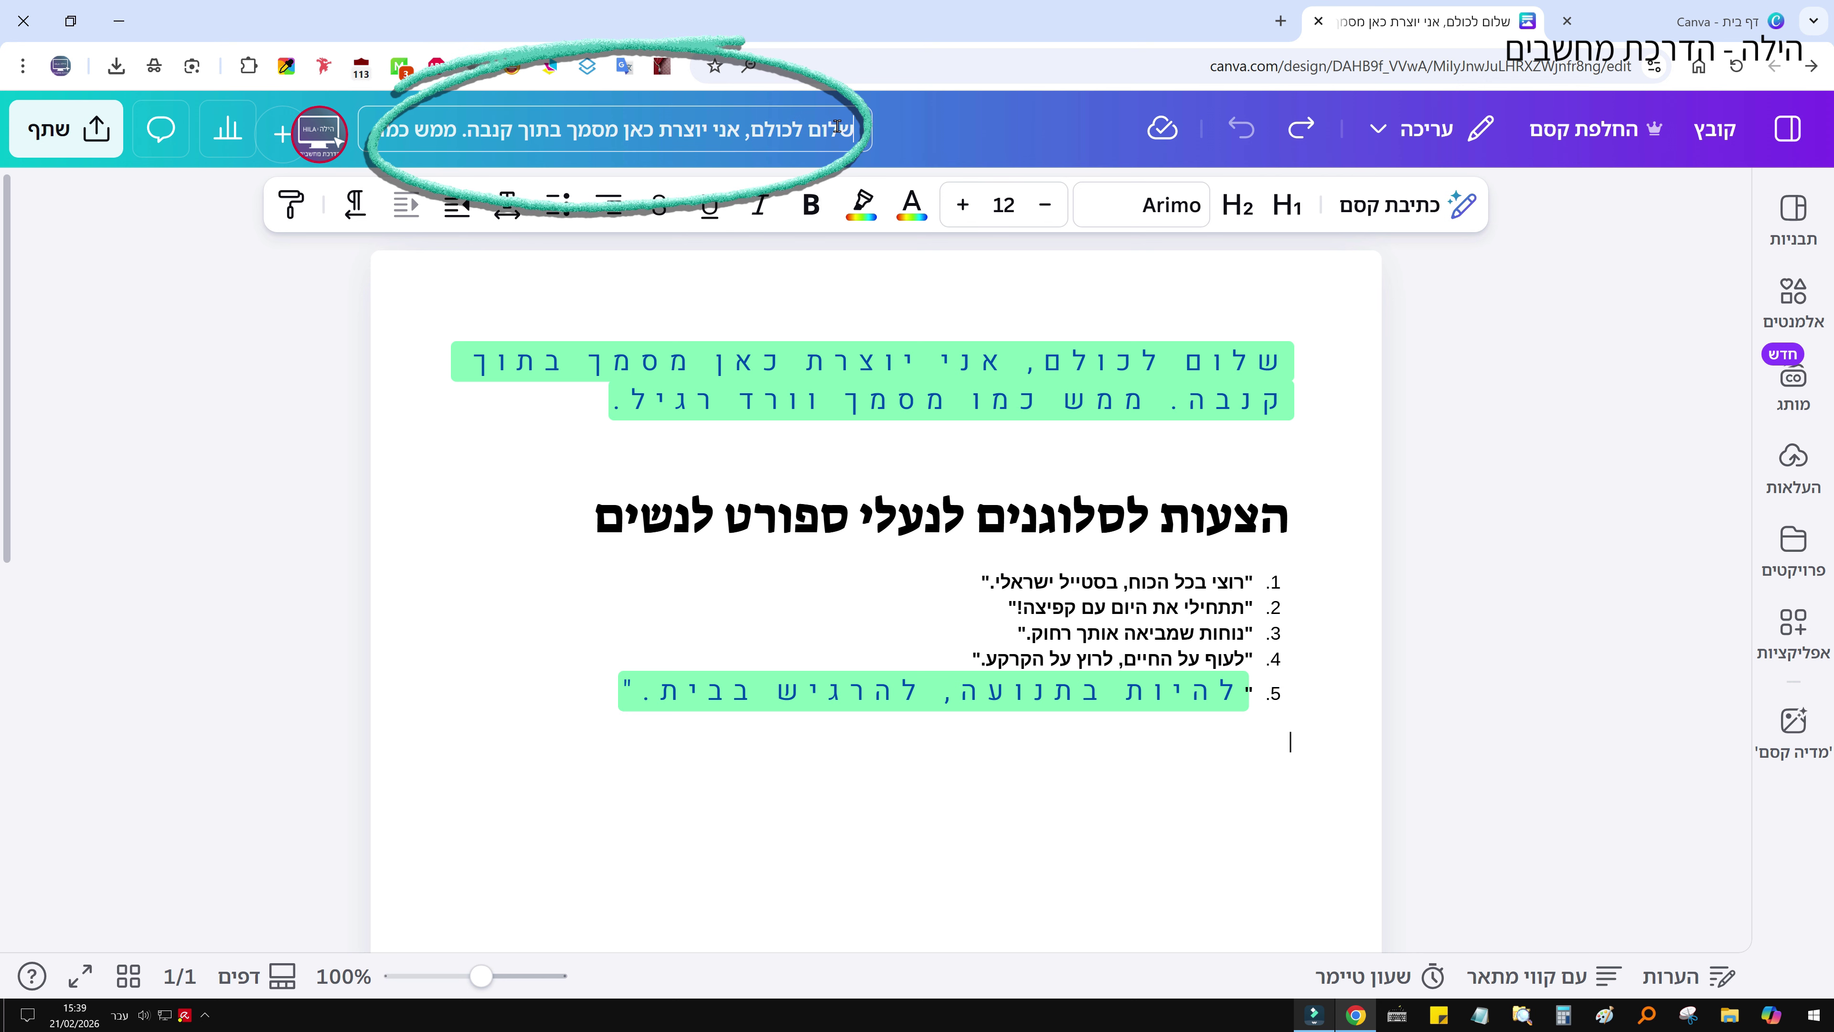
Step: Rename the document as "מסמך לדוגמא"
drag(855, 131, 347, 161)
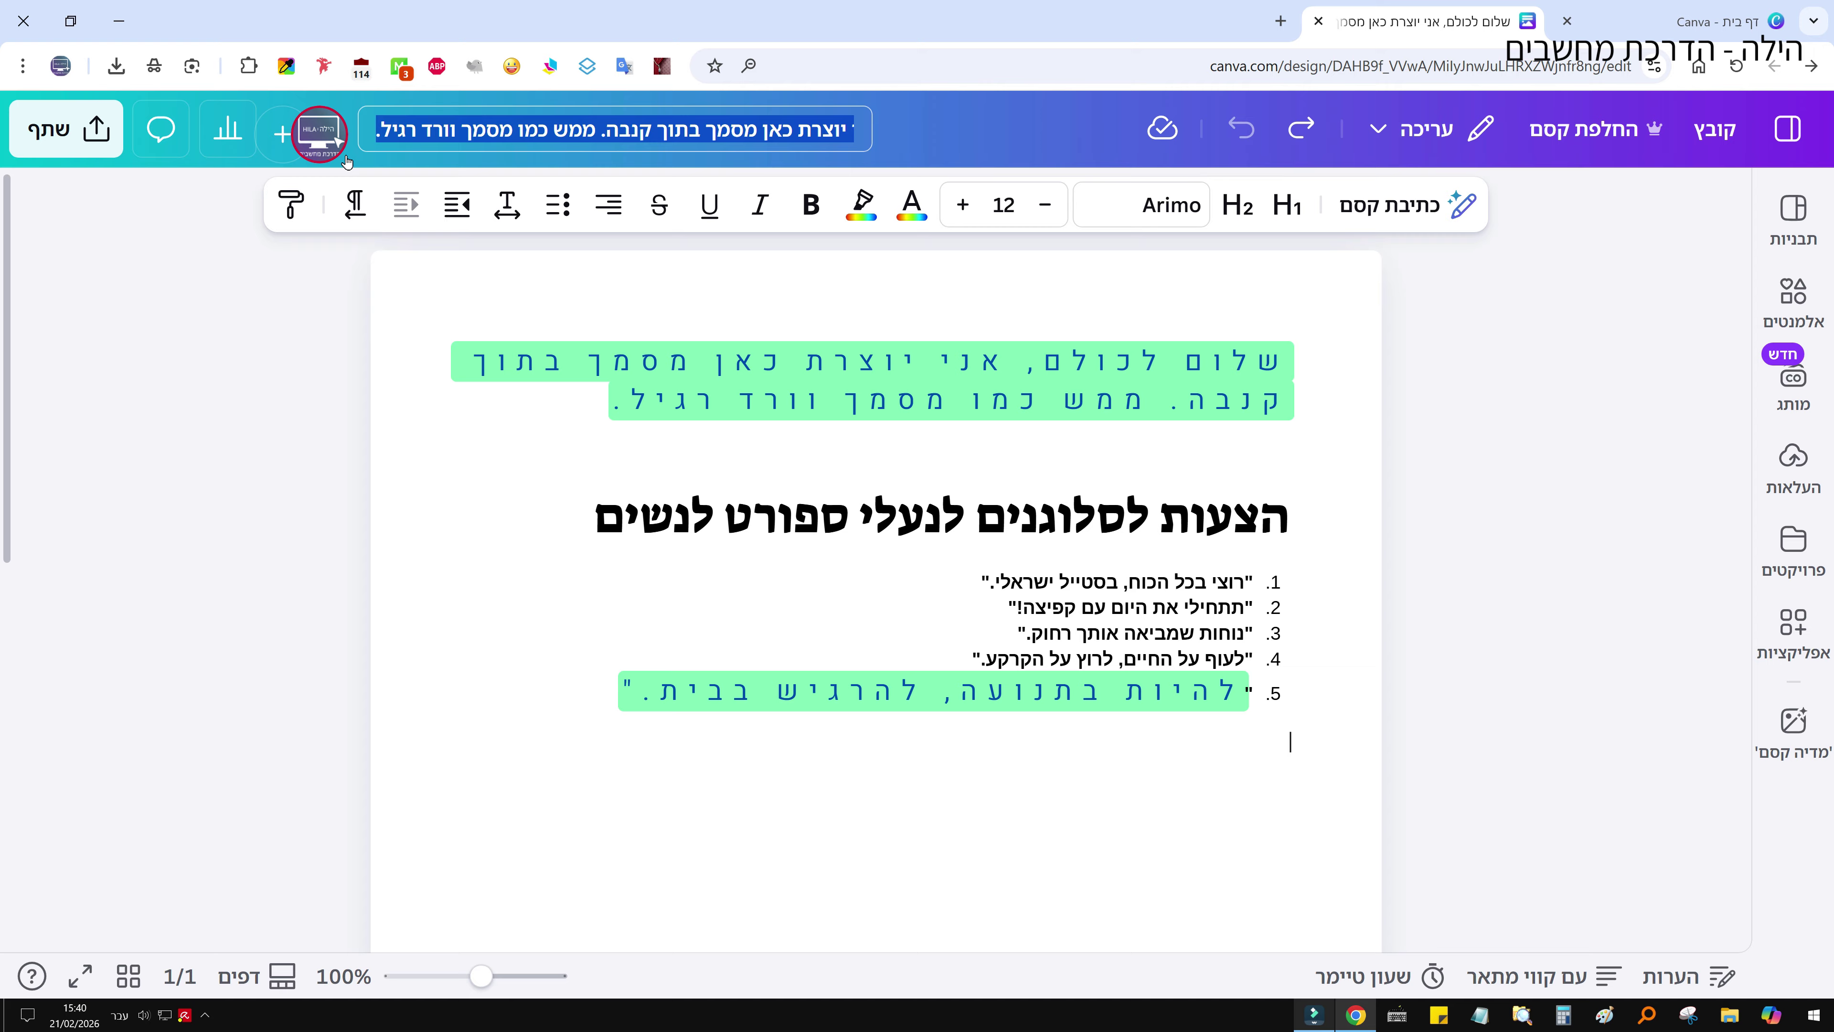
text(מסמך ל)
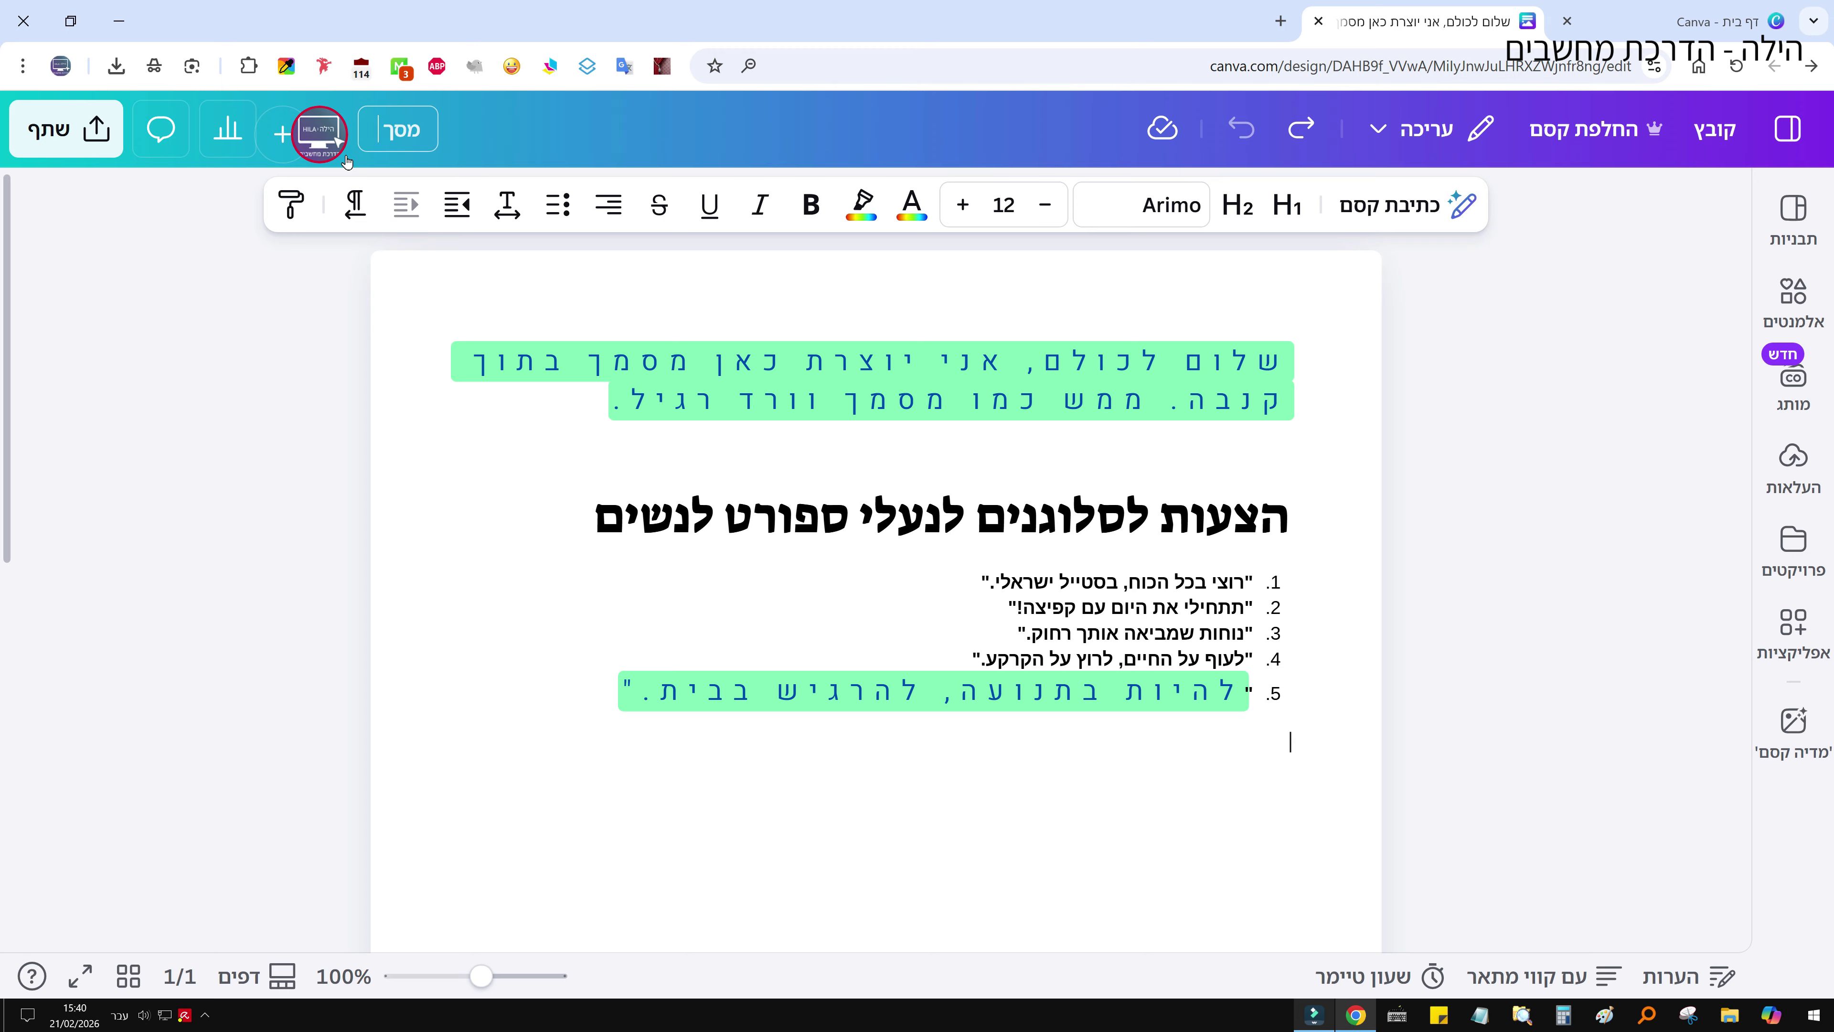
text(דוגמא)
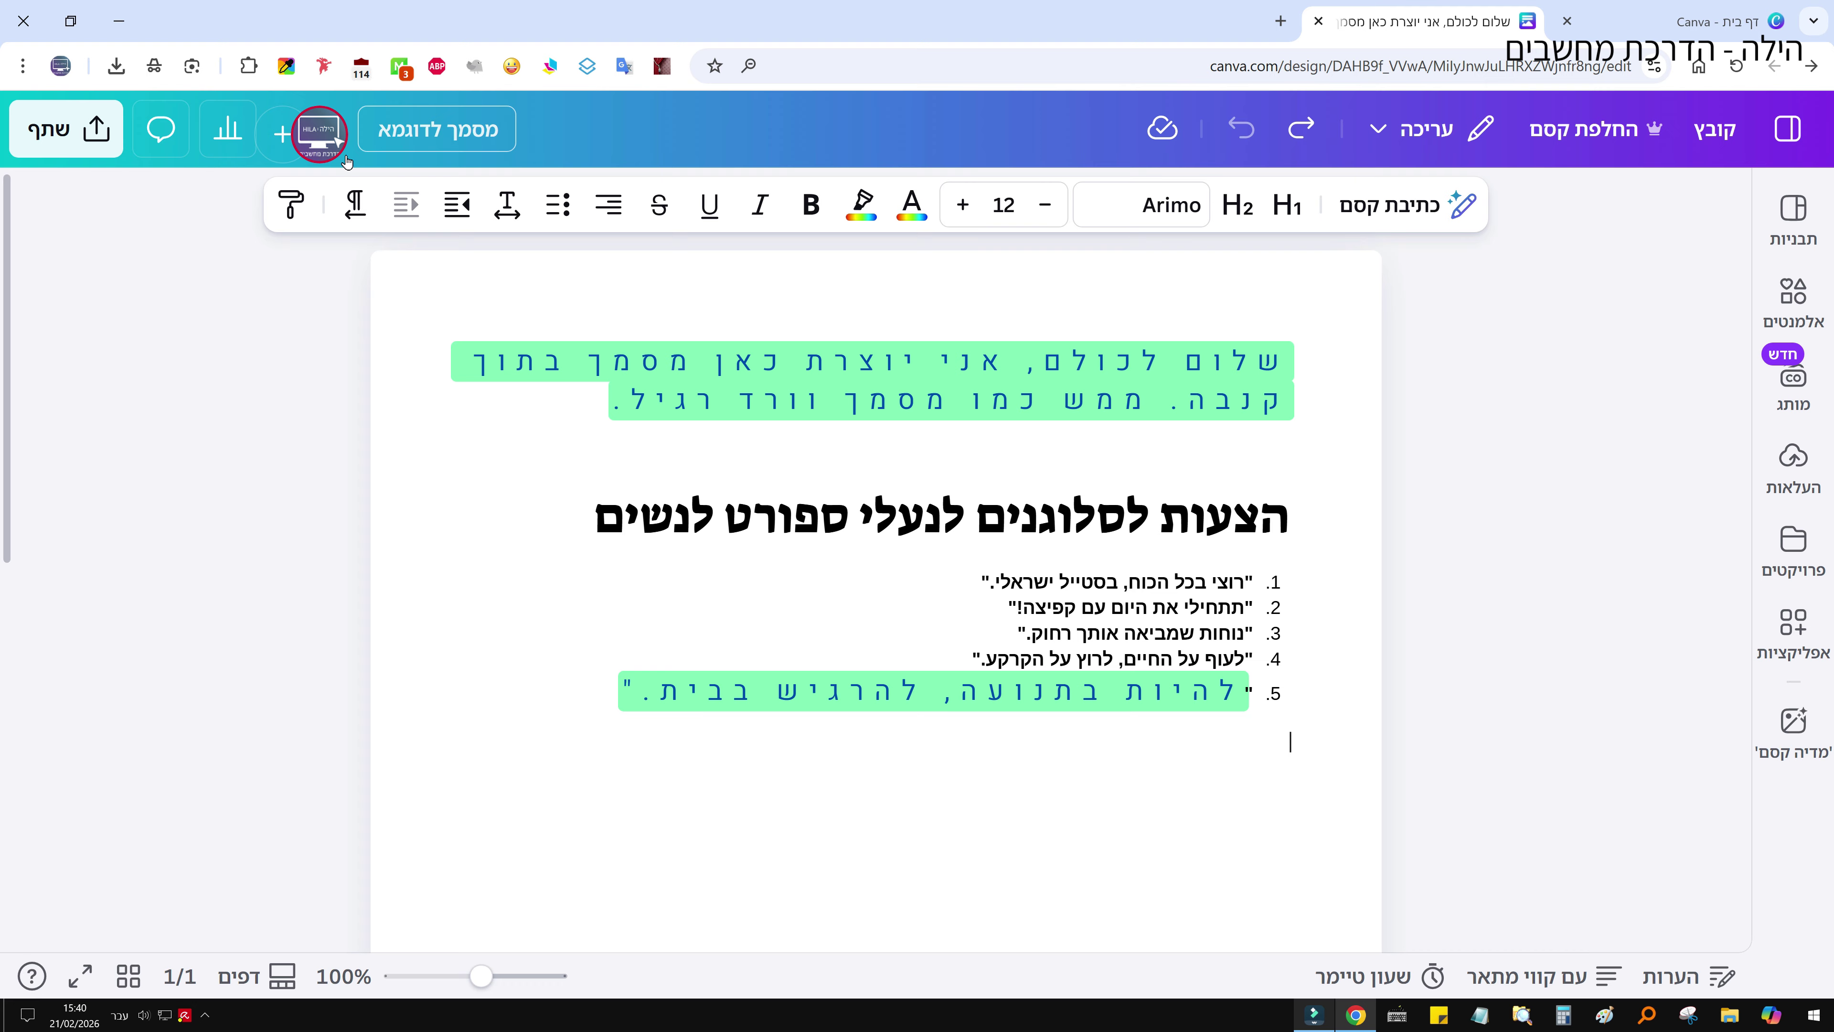
key(Return)
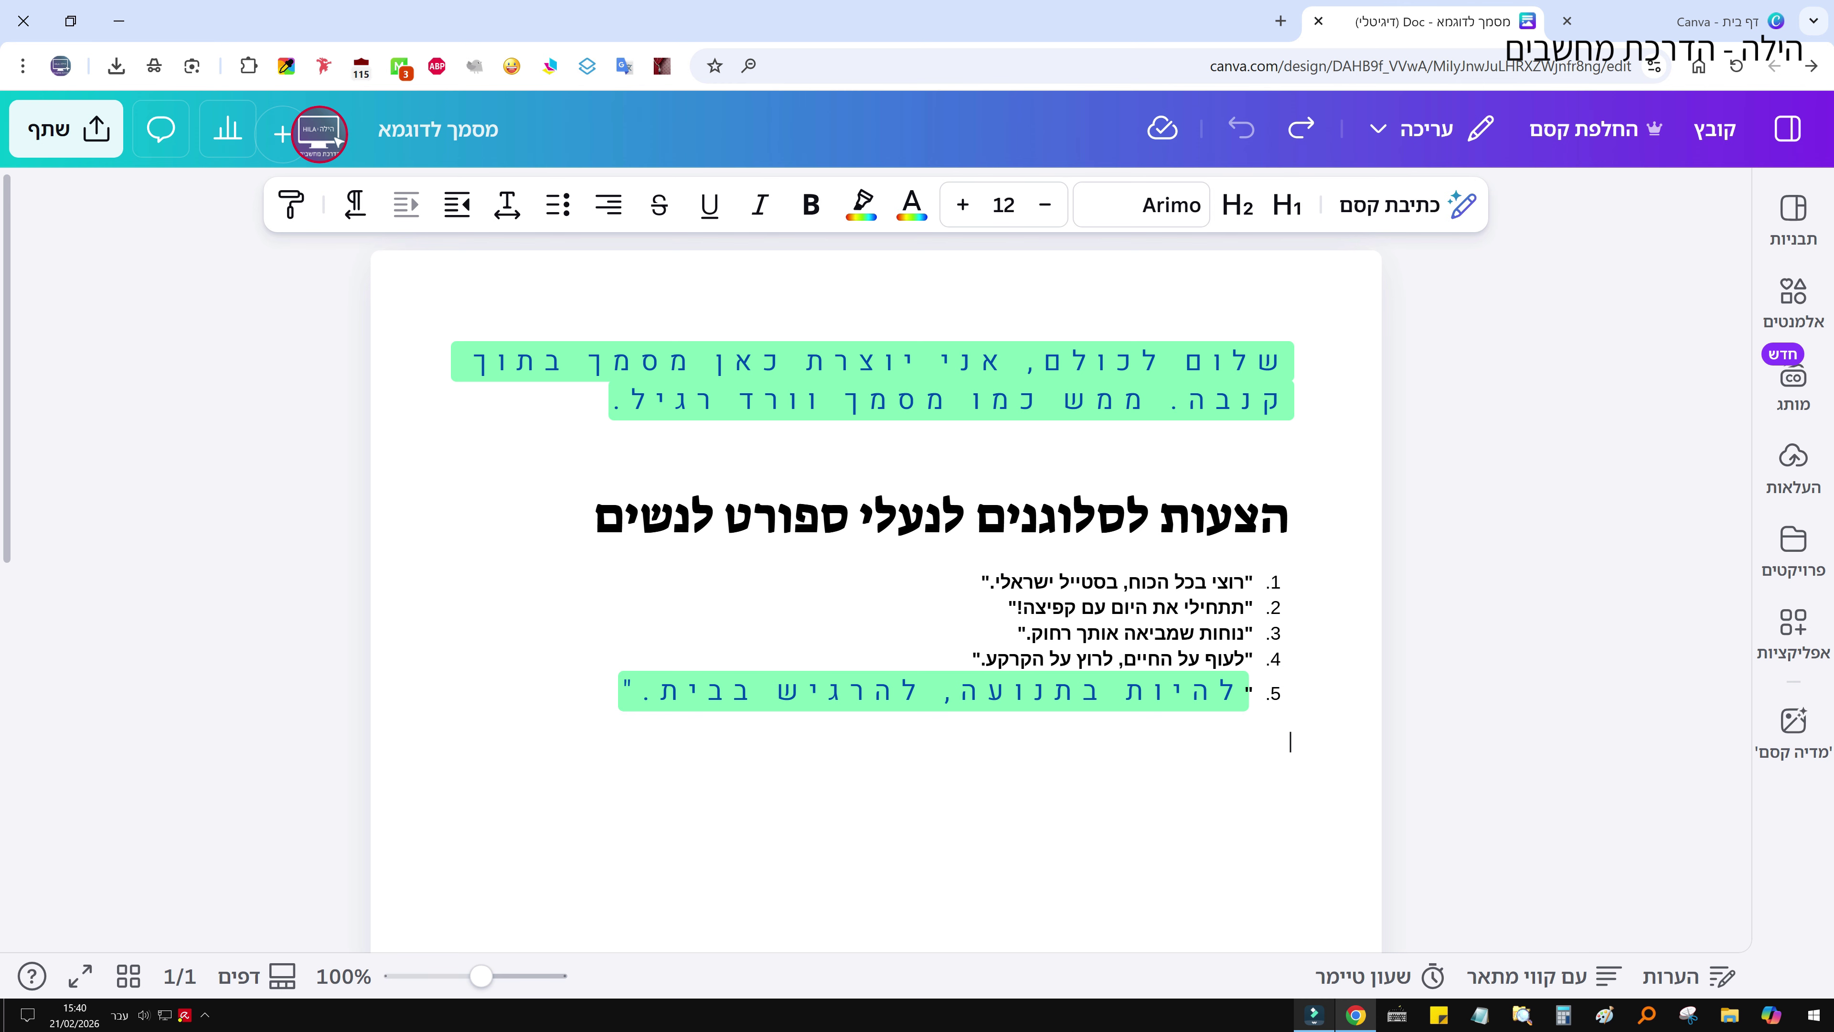
Step: Go to the Canva home page and reopen the document "מסמך לדוגמא" from the recent designs
click(1788, 129)
click(1794, 296)
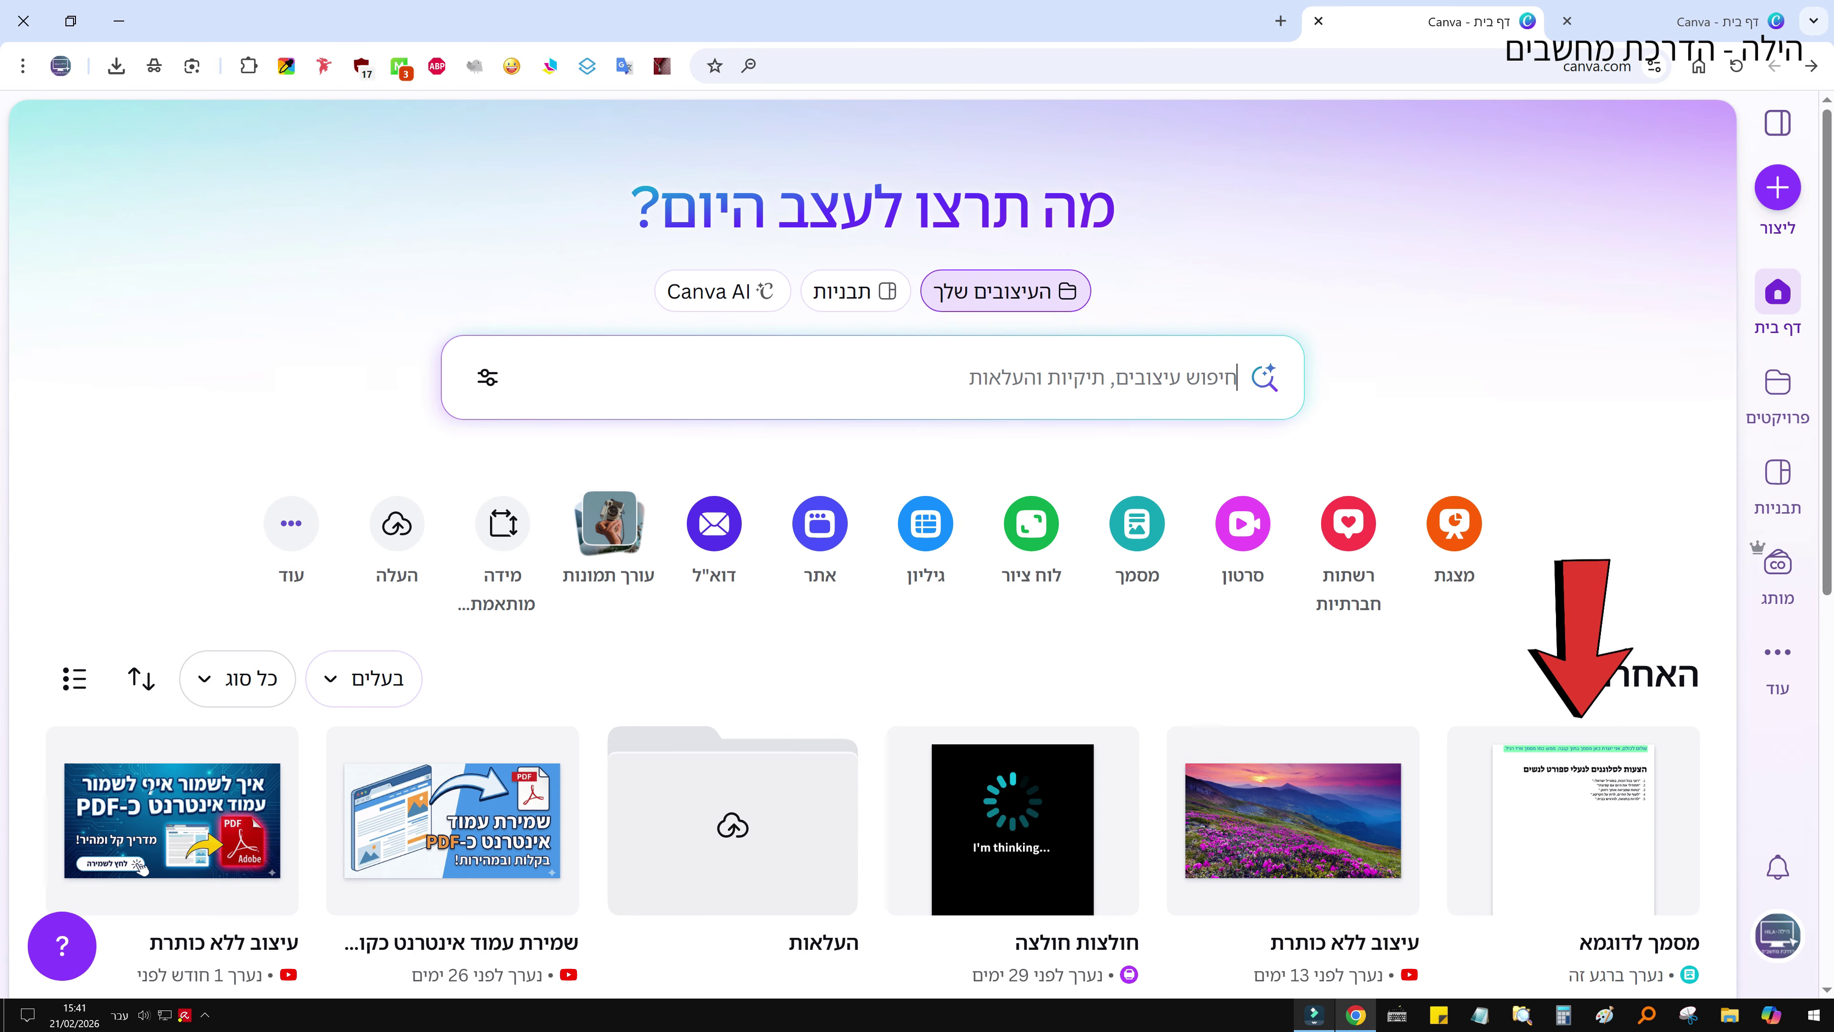
click(1567, 865)
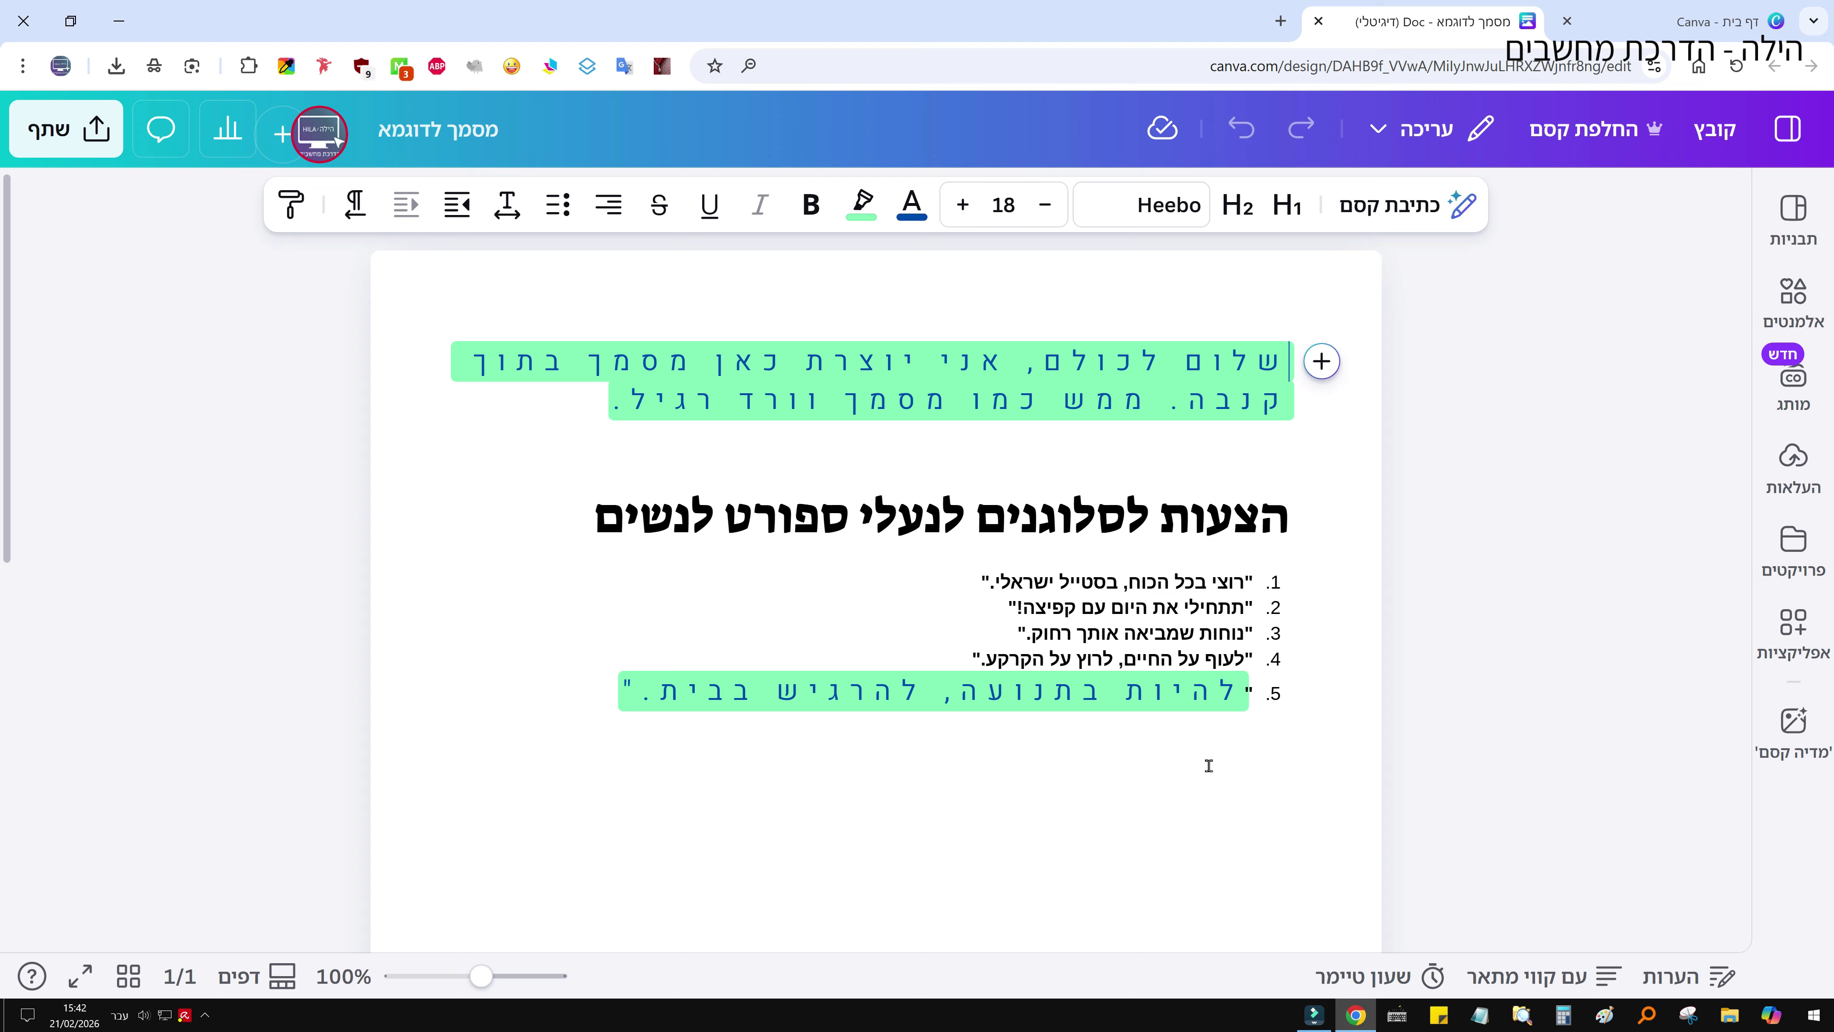
Step: Open the document's download options and select "PDF רגיל" as the file type
click(1716, 139)
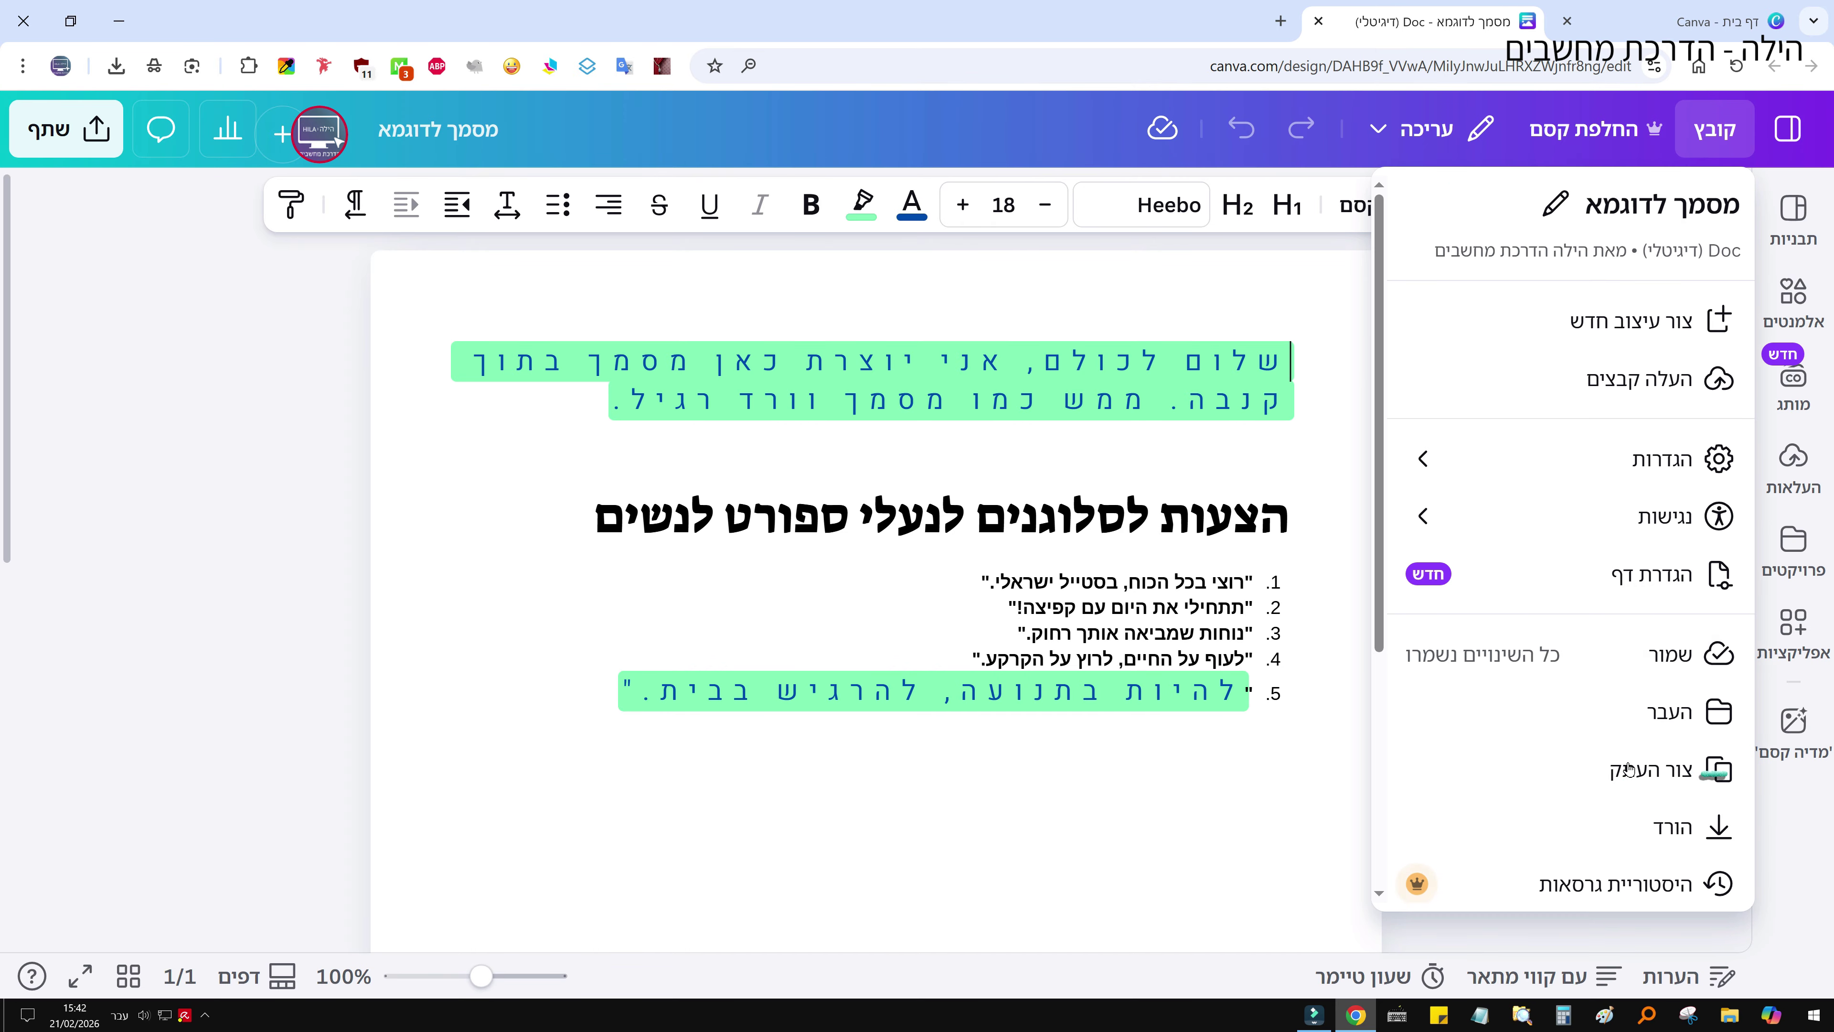
click(1626, 836)
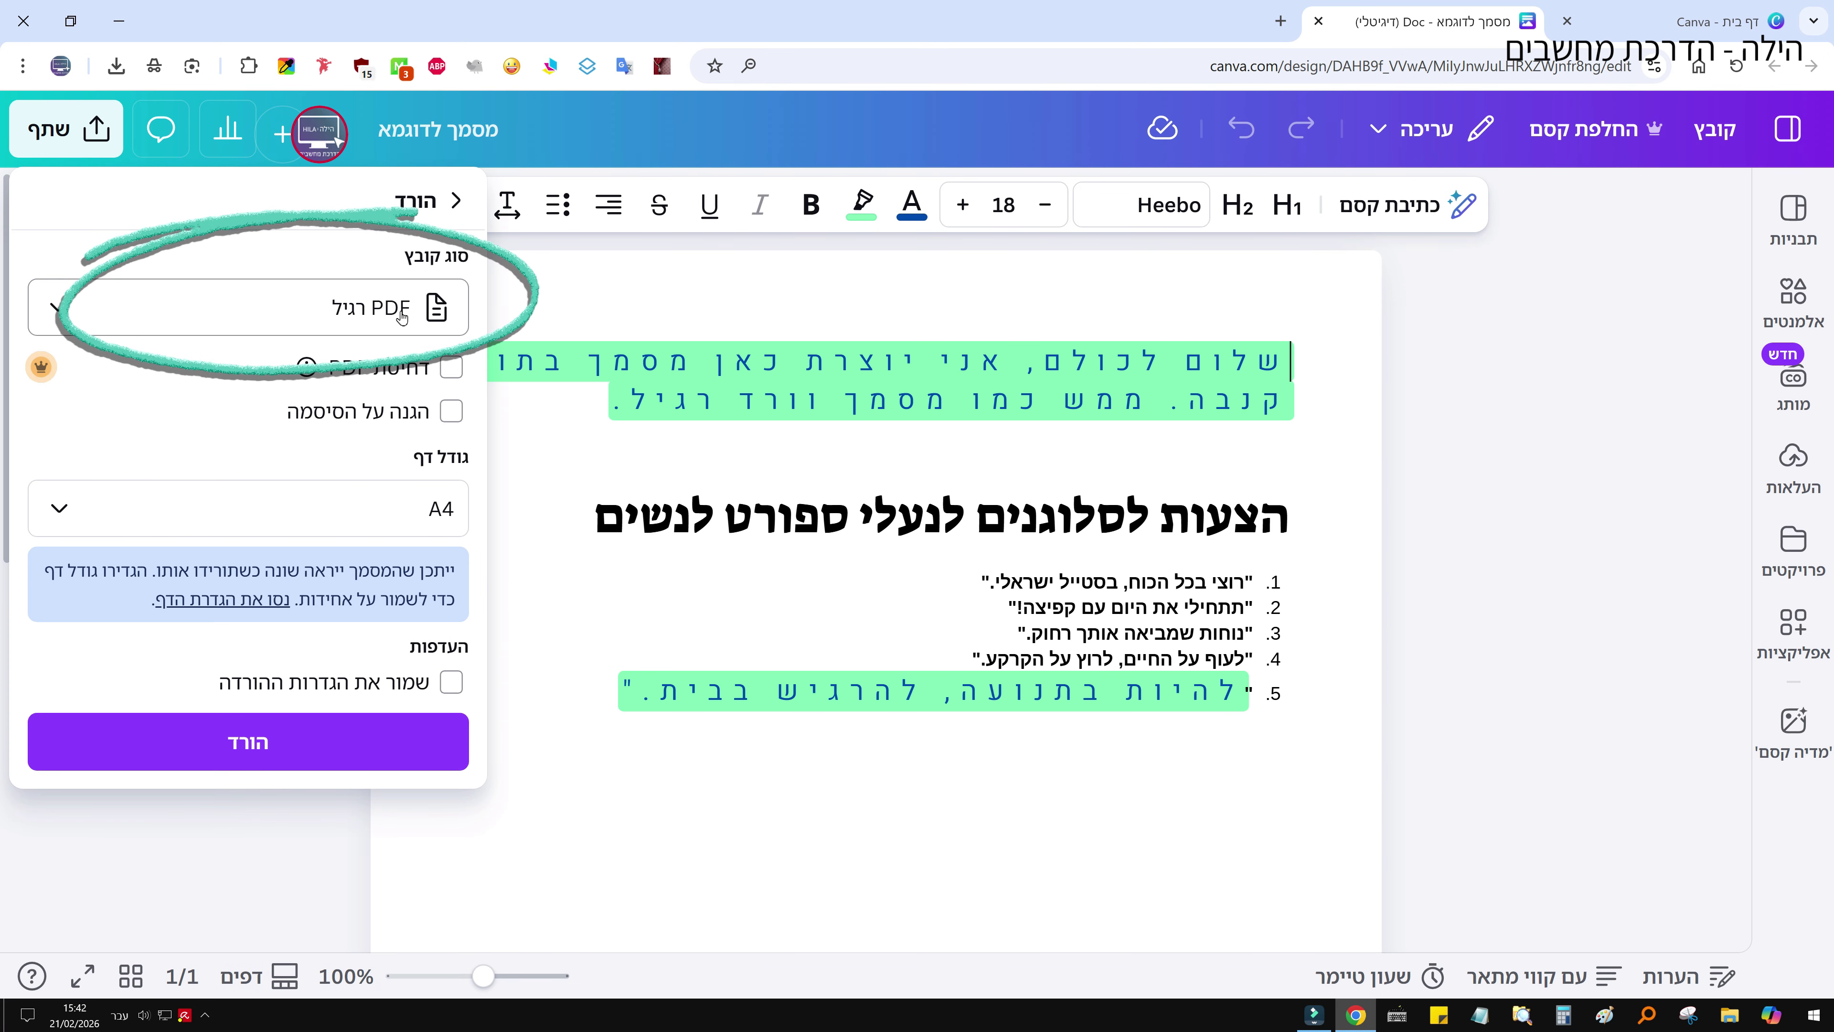
click(144, 318)
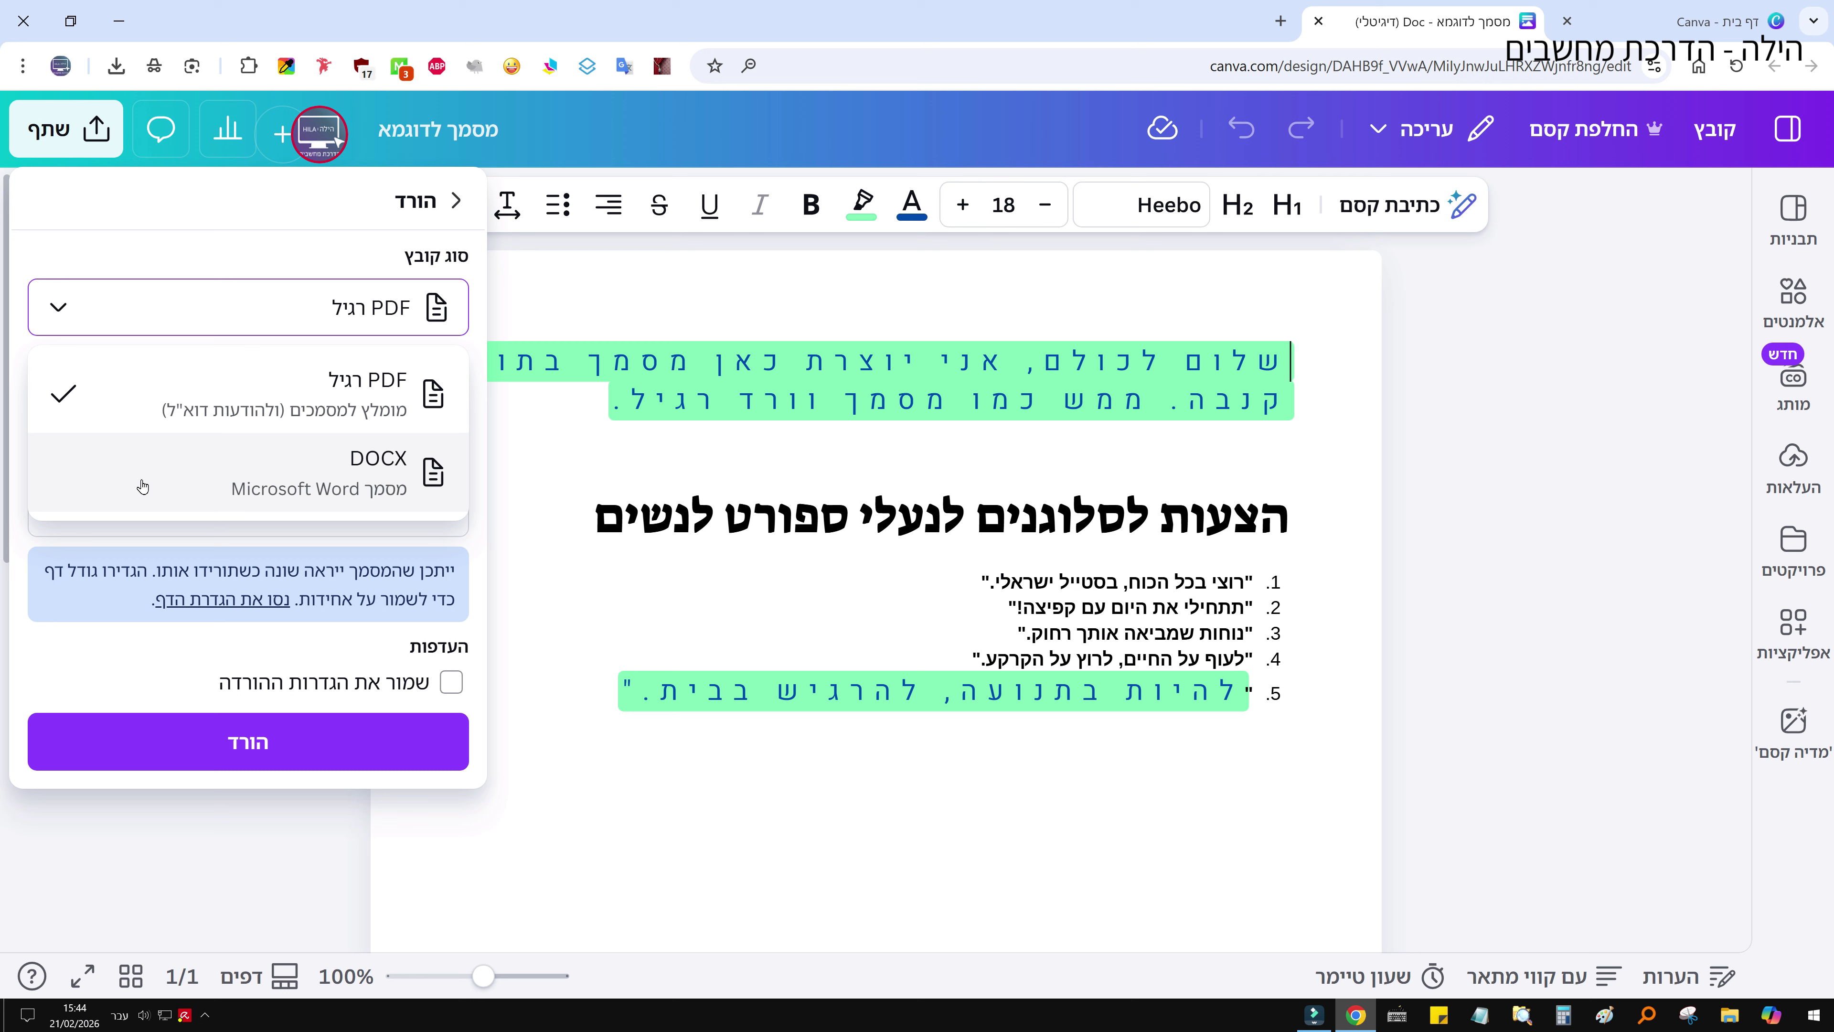
click(142, 397)
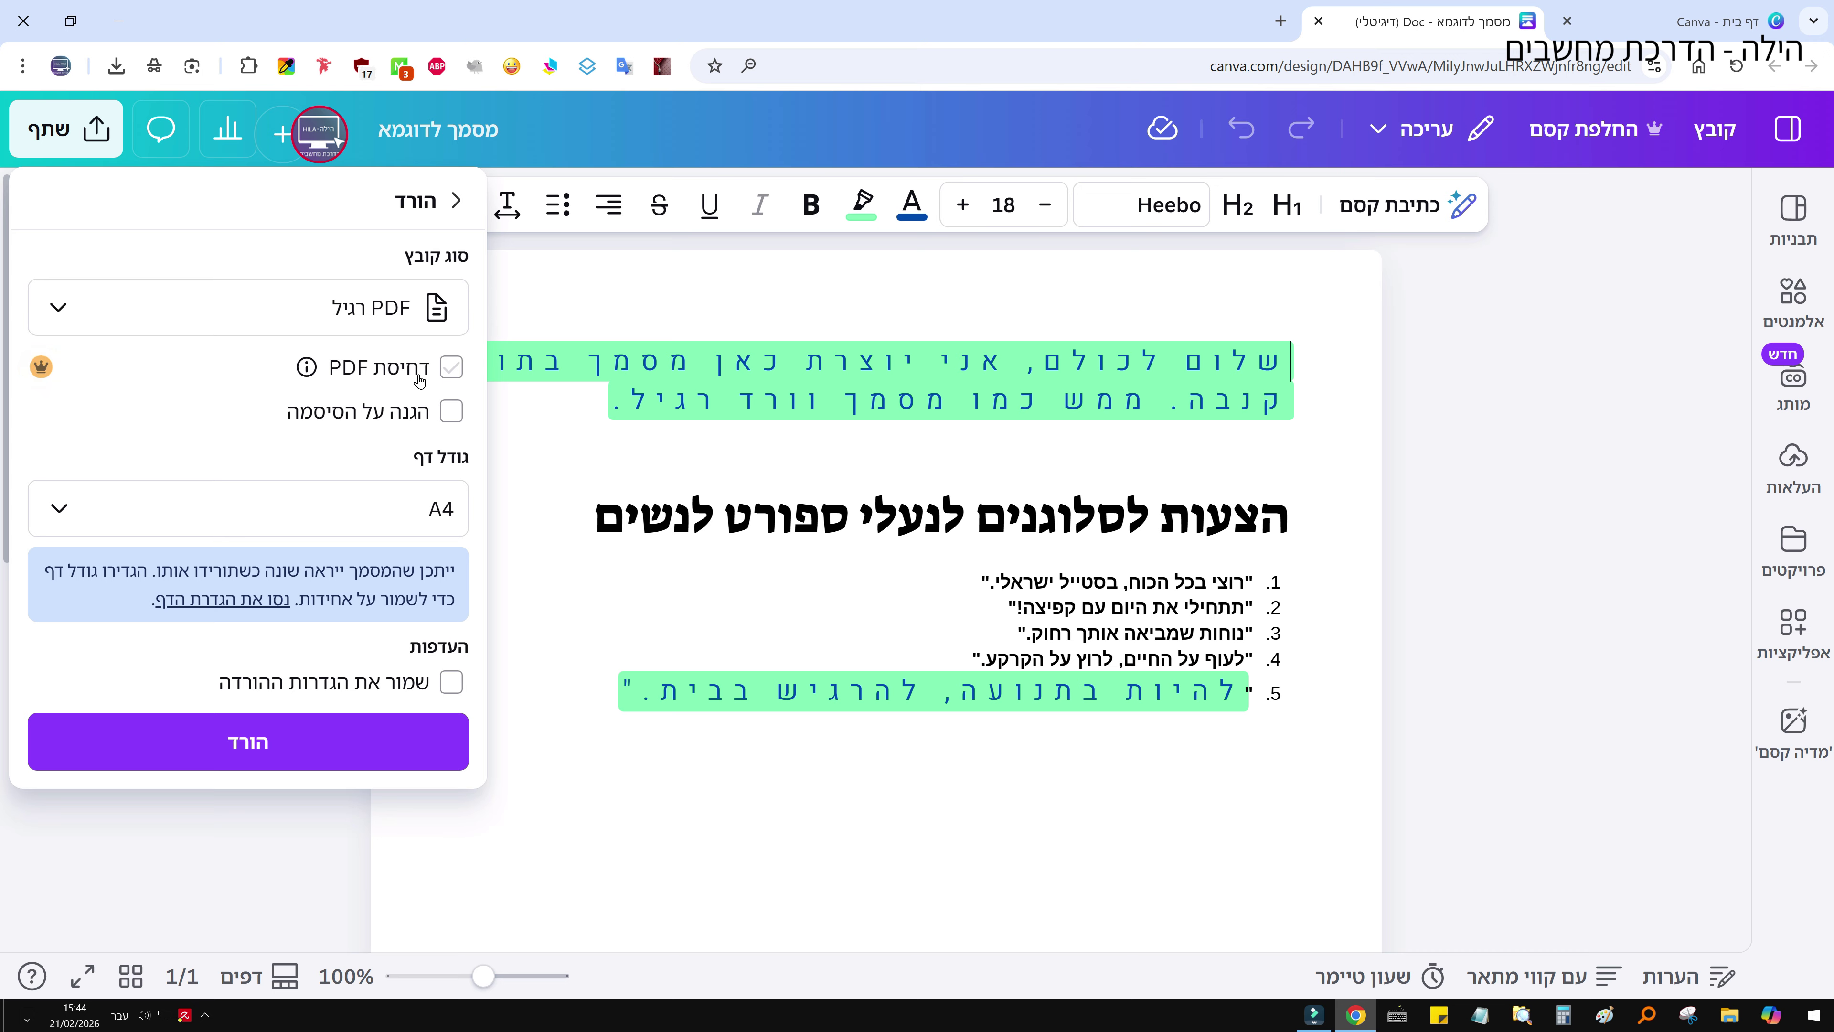
mouse_move(307, 382)
Step: Turn on password protection for the PDF, copy the suggested password, and turn the protection off again
click(450, 412)
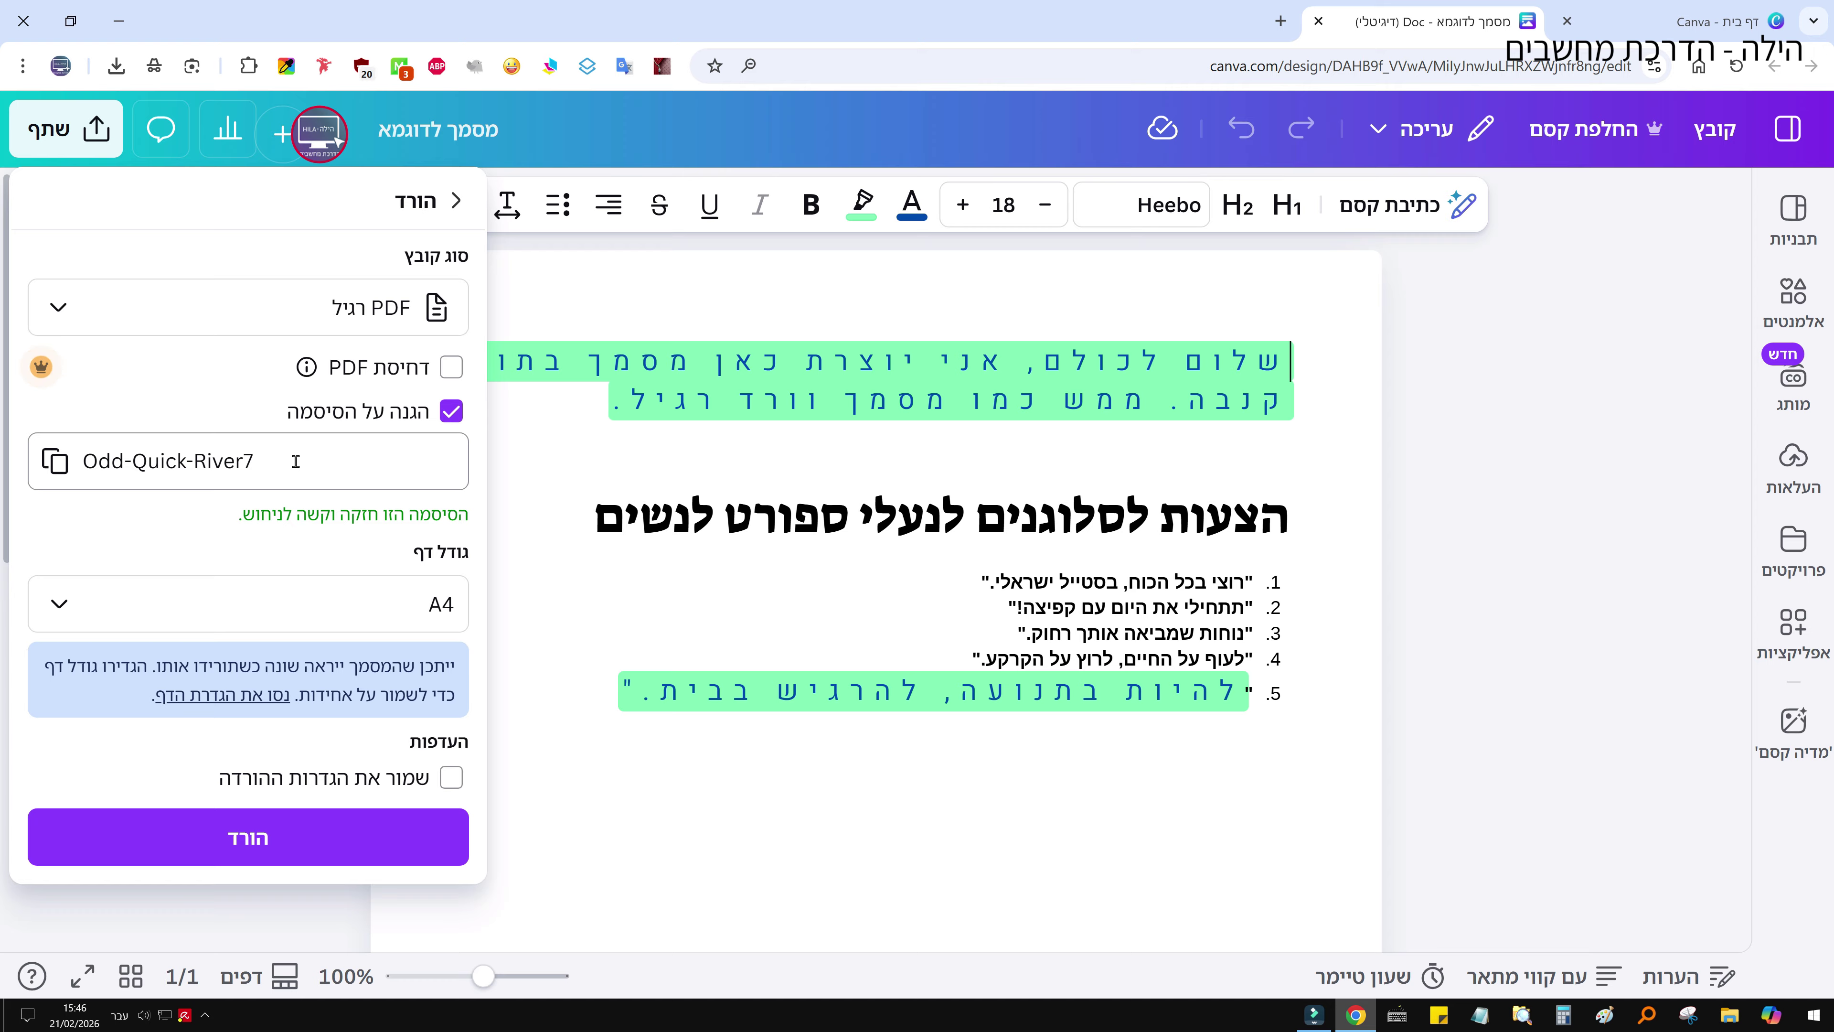
drag(295, 461, 48, 489)
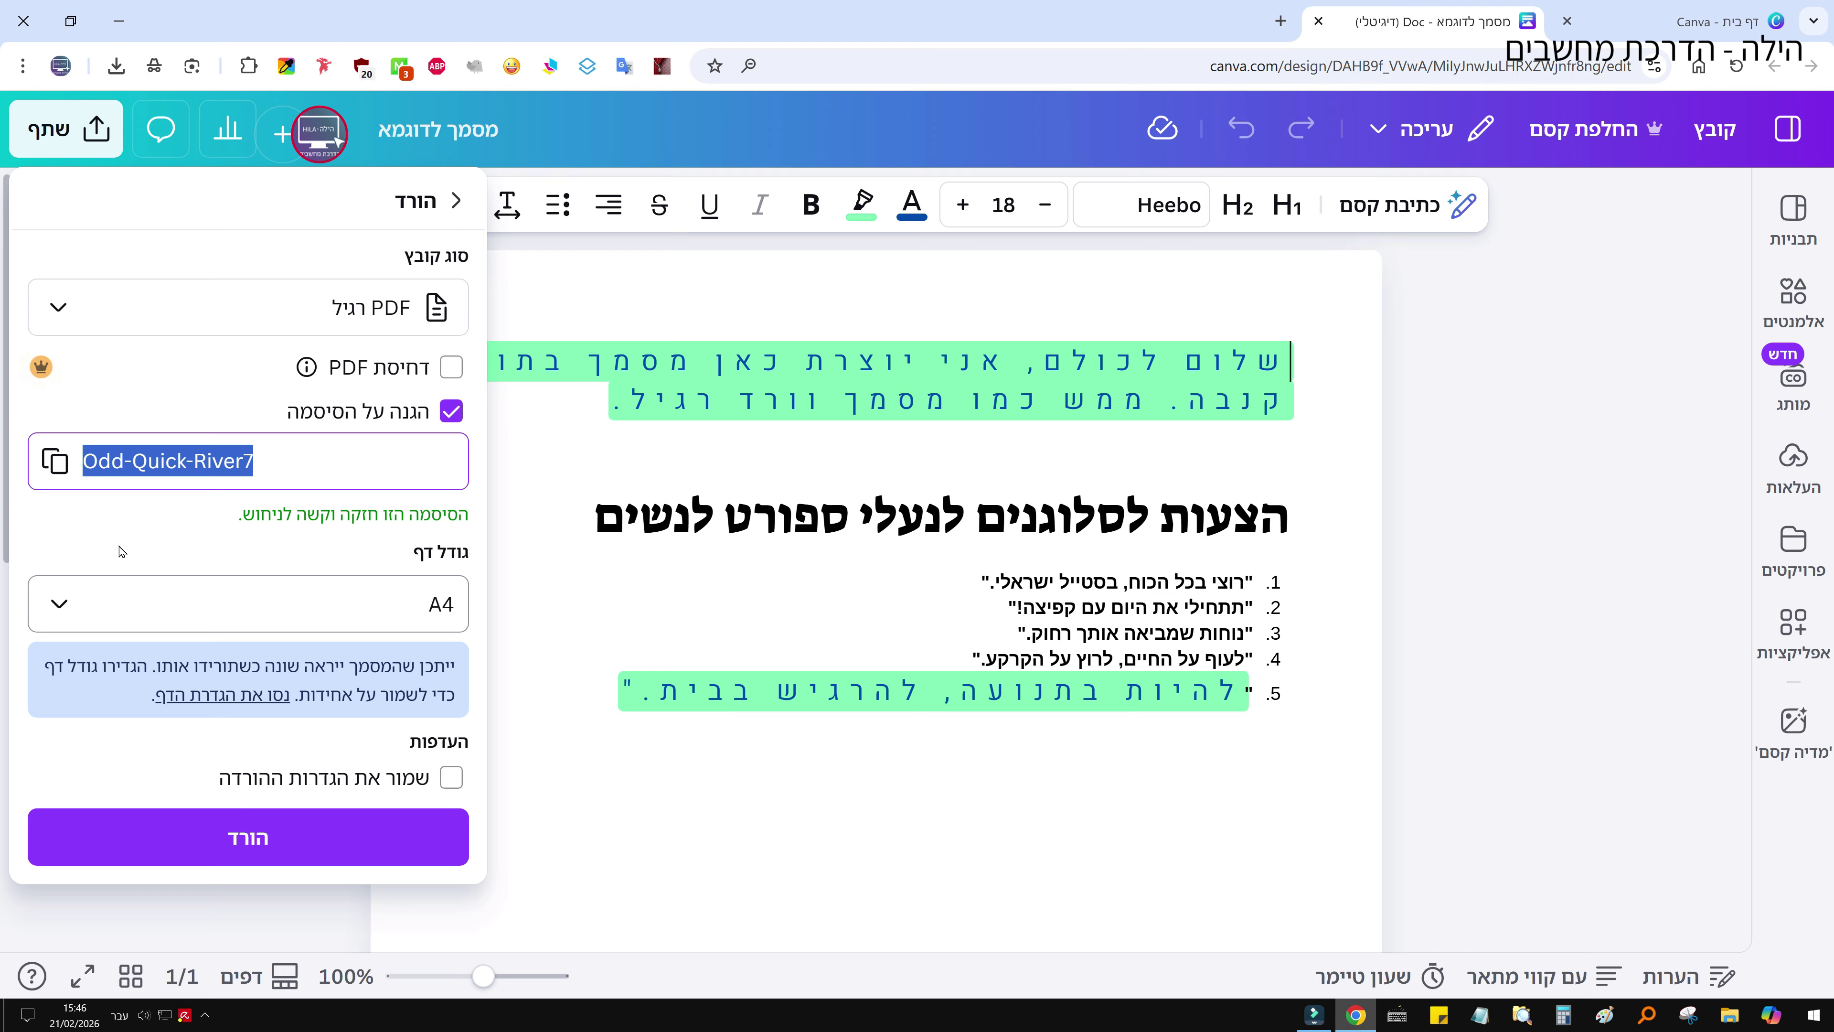
click(50, 474)
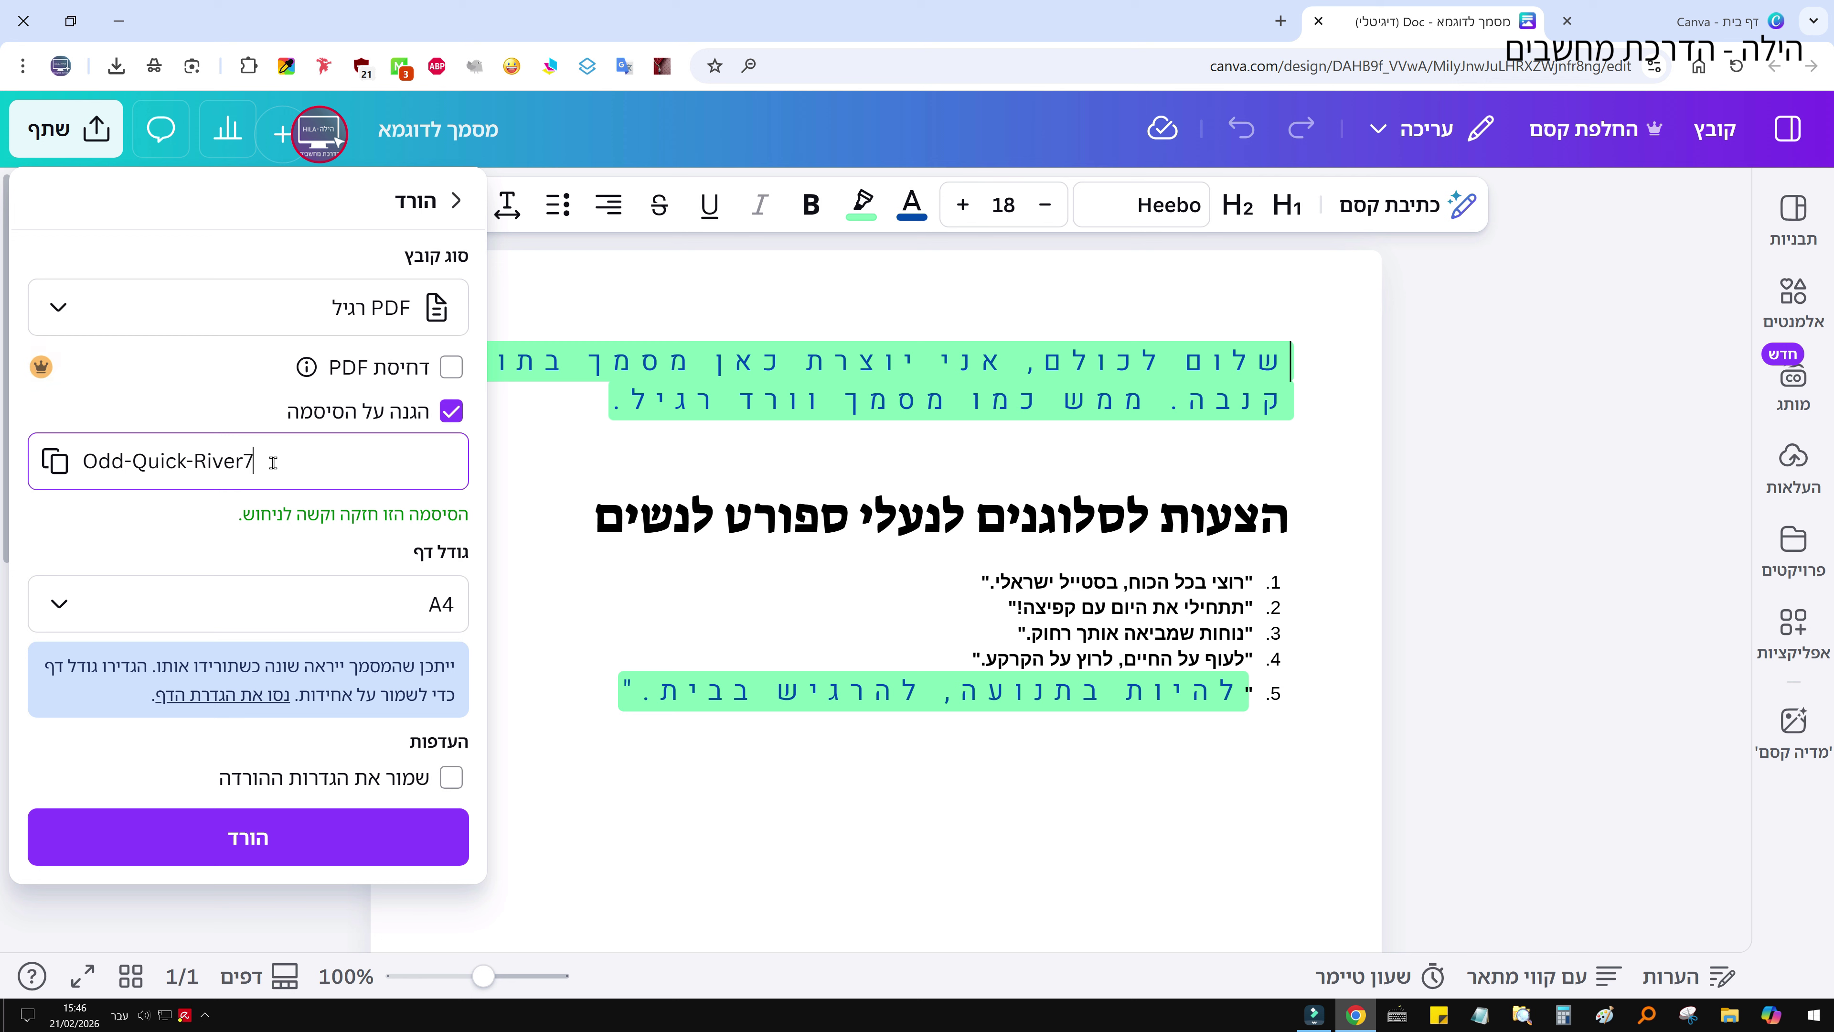
click(451, 410)
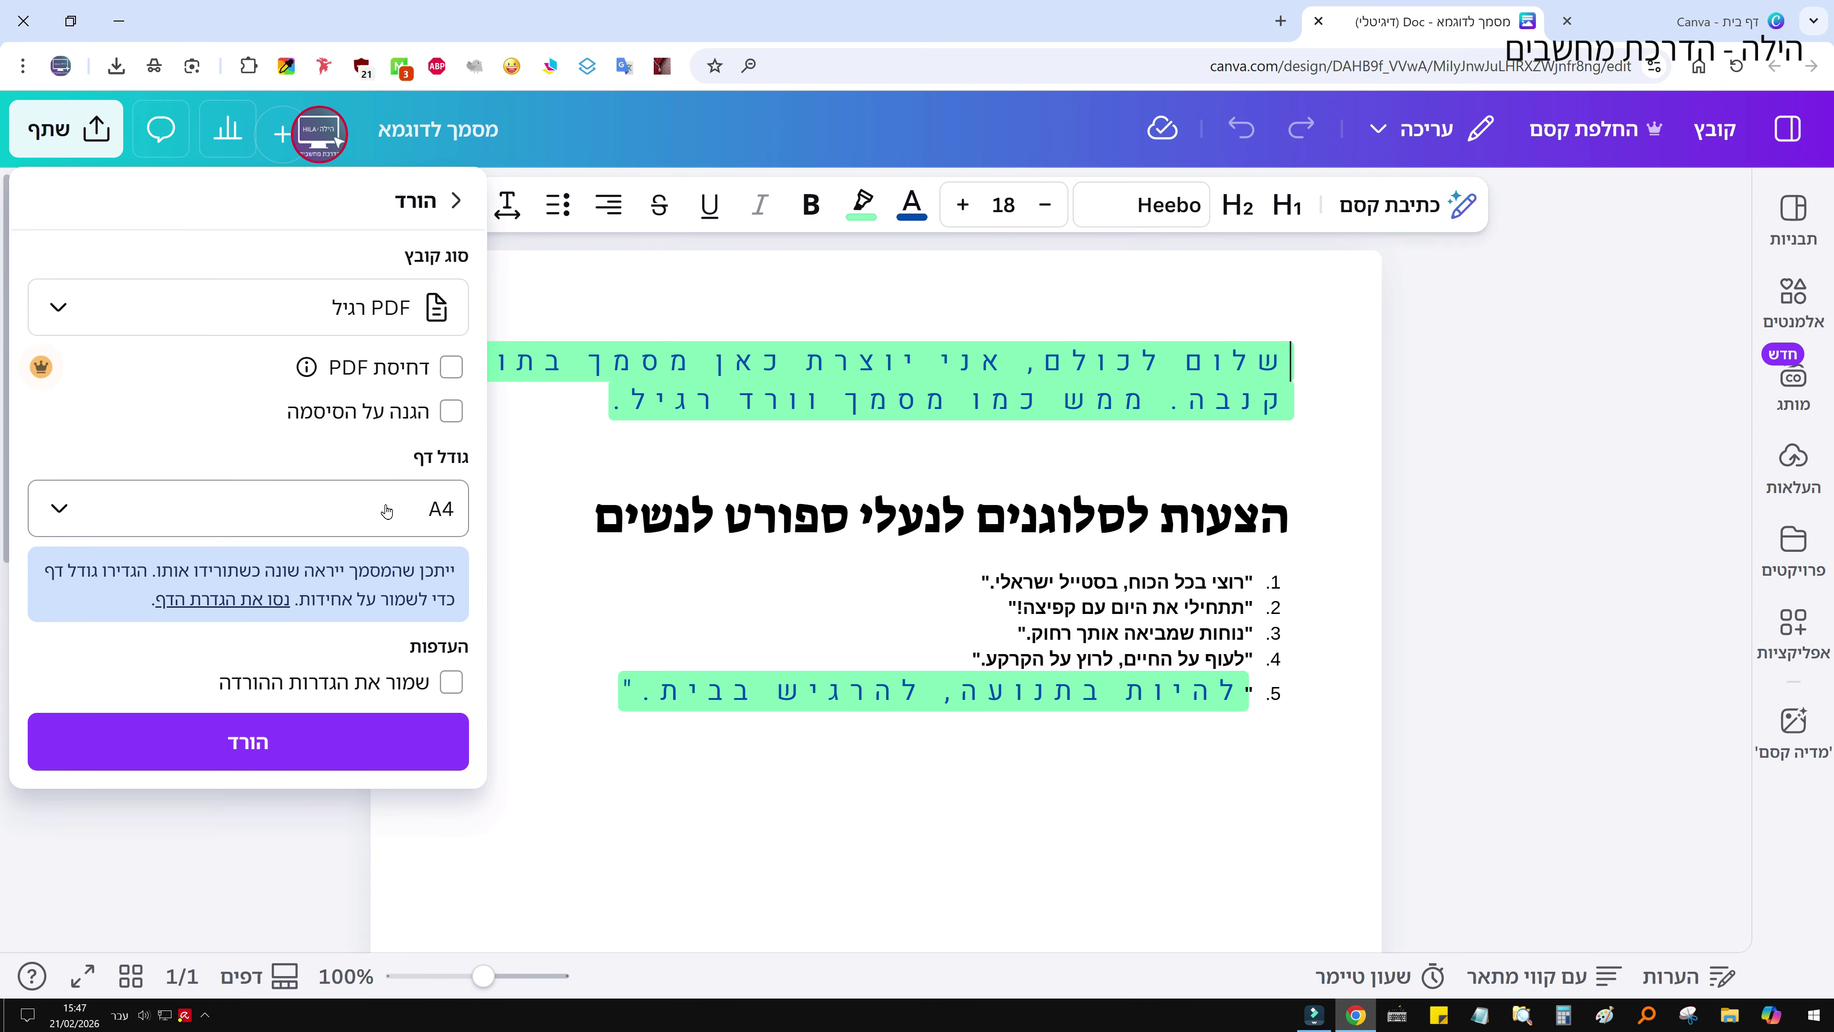
Step: Download the PDF to the Documents folder as "מסמך לדוגמא.pdf" and open the saved file from File Explorer
click(381, 752)
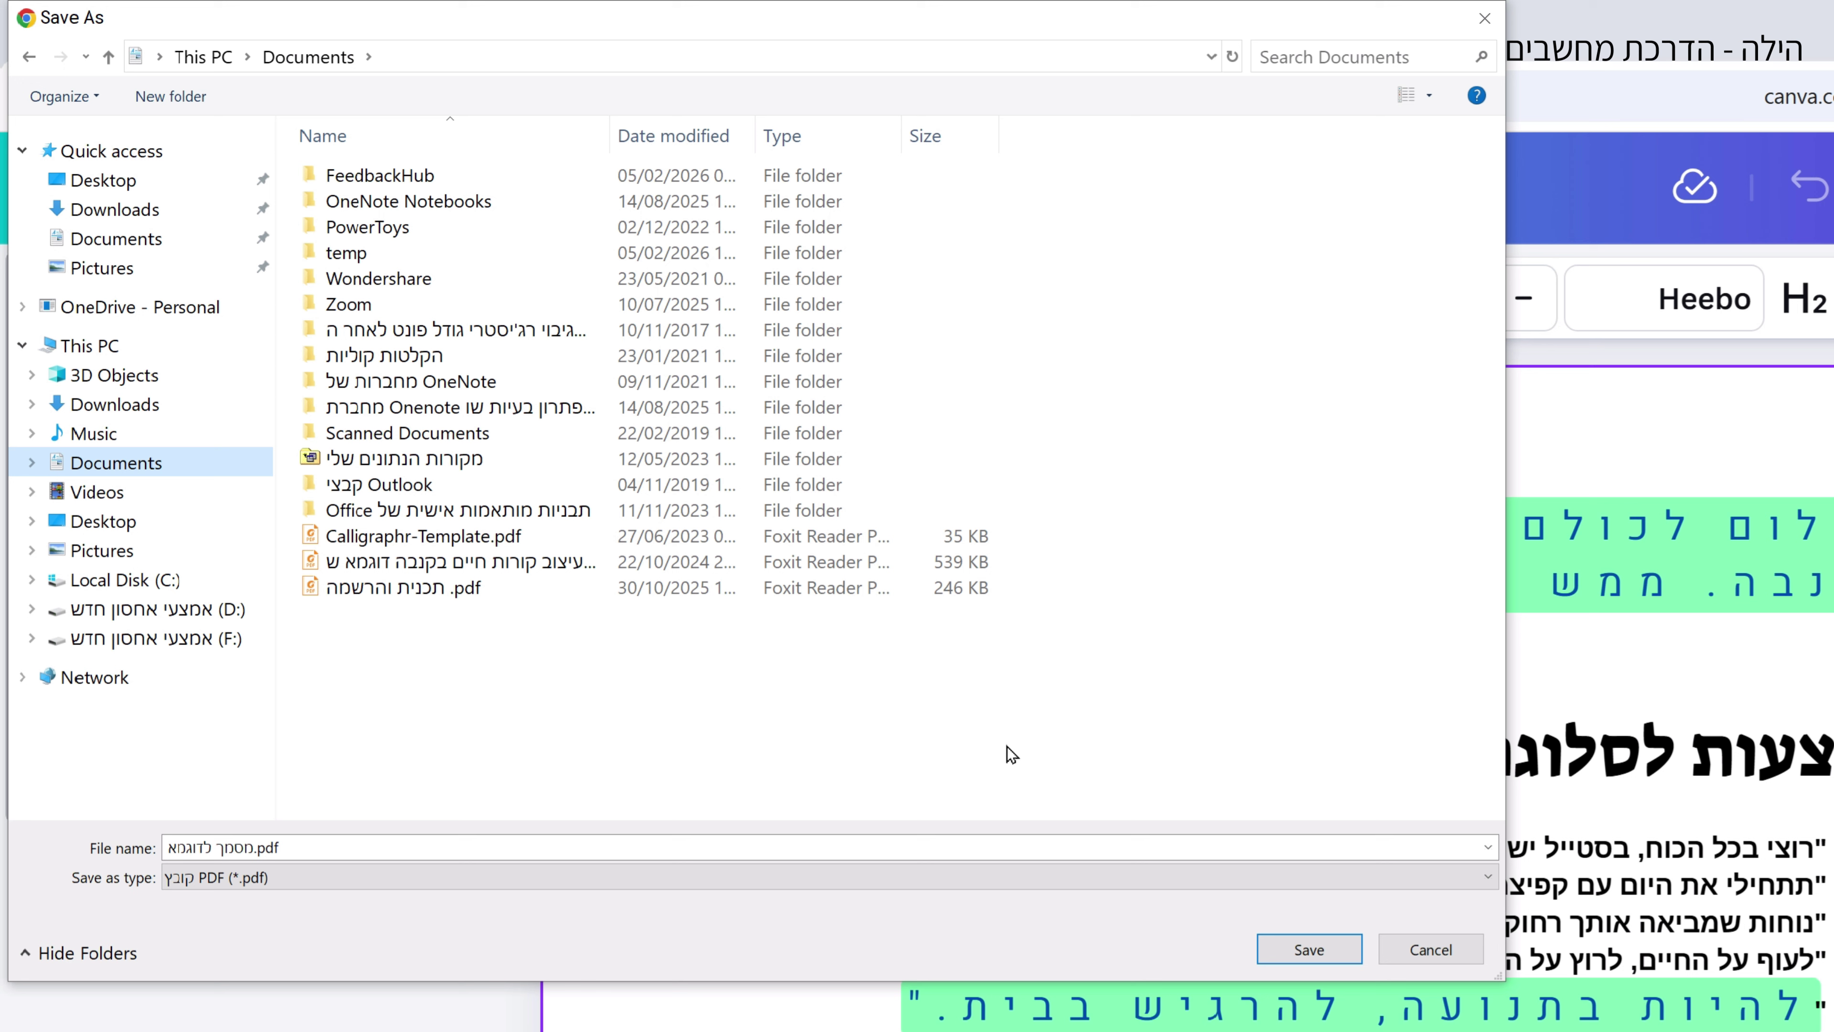
click(1271, 954)
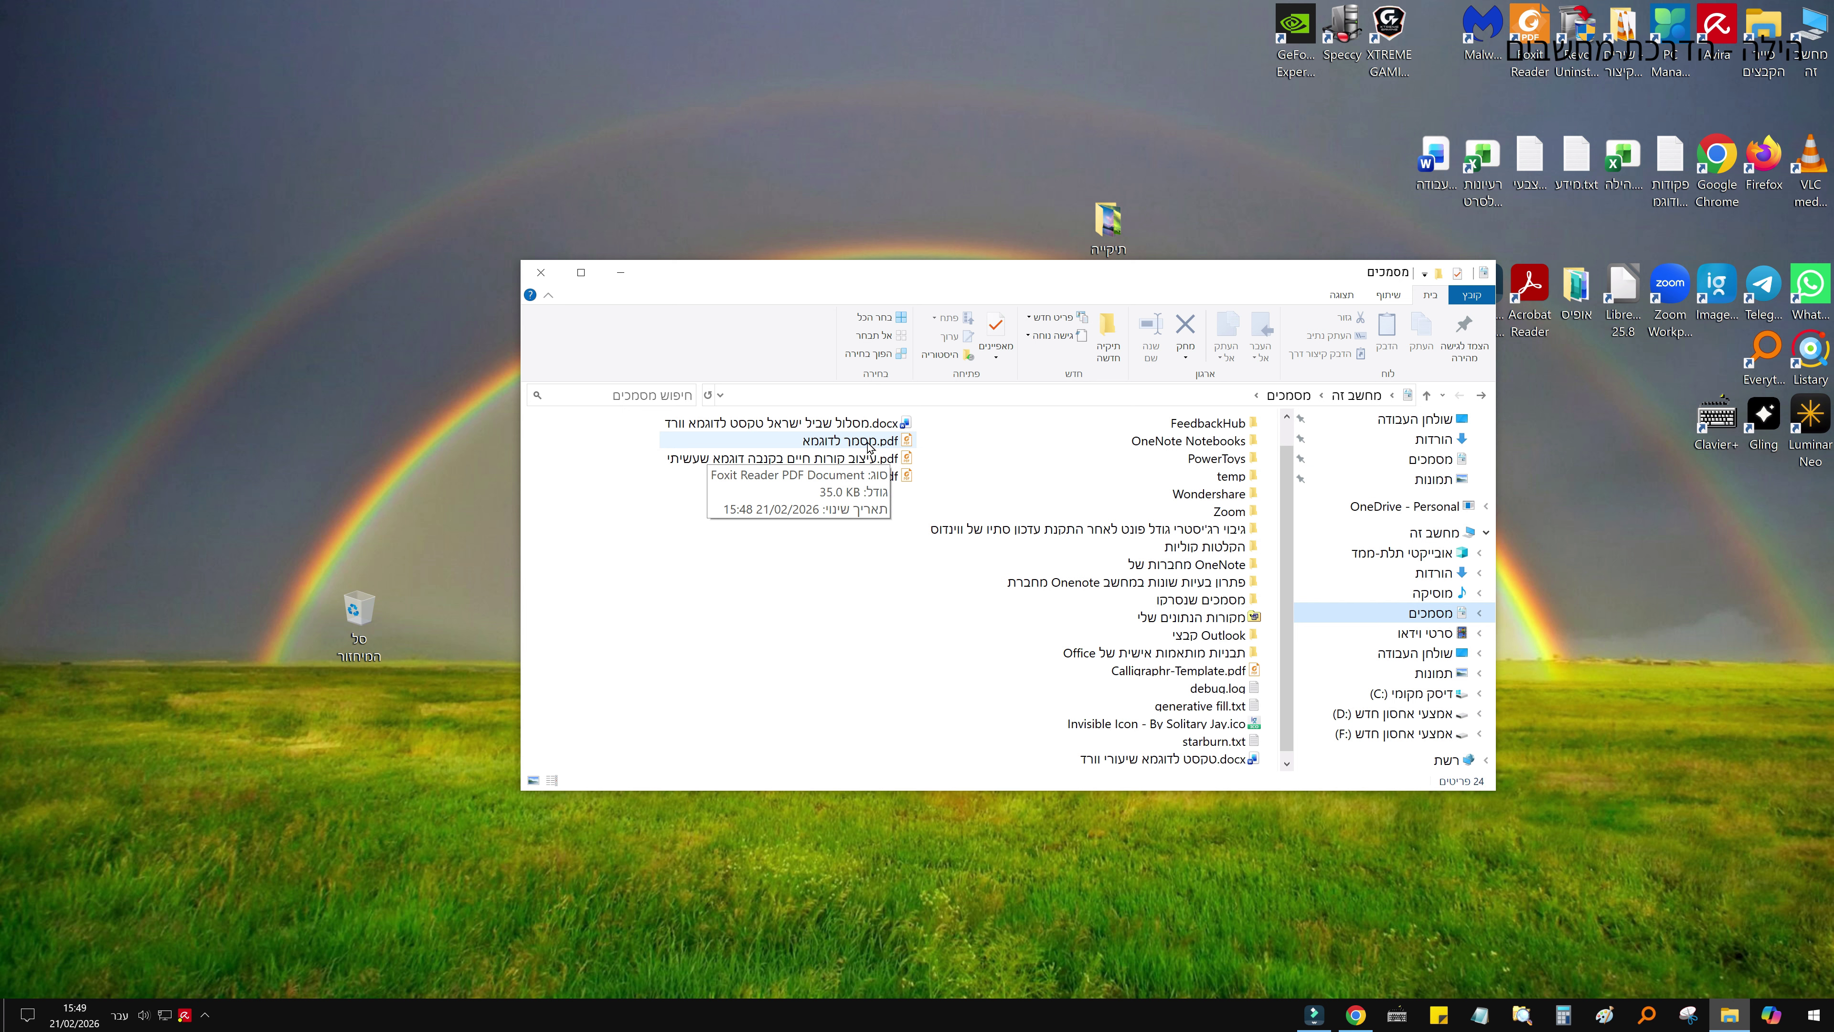
double_click(869, 443)
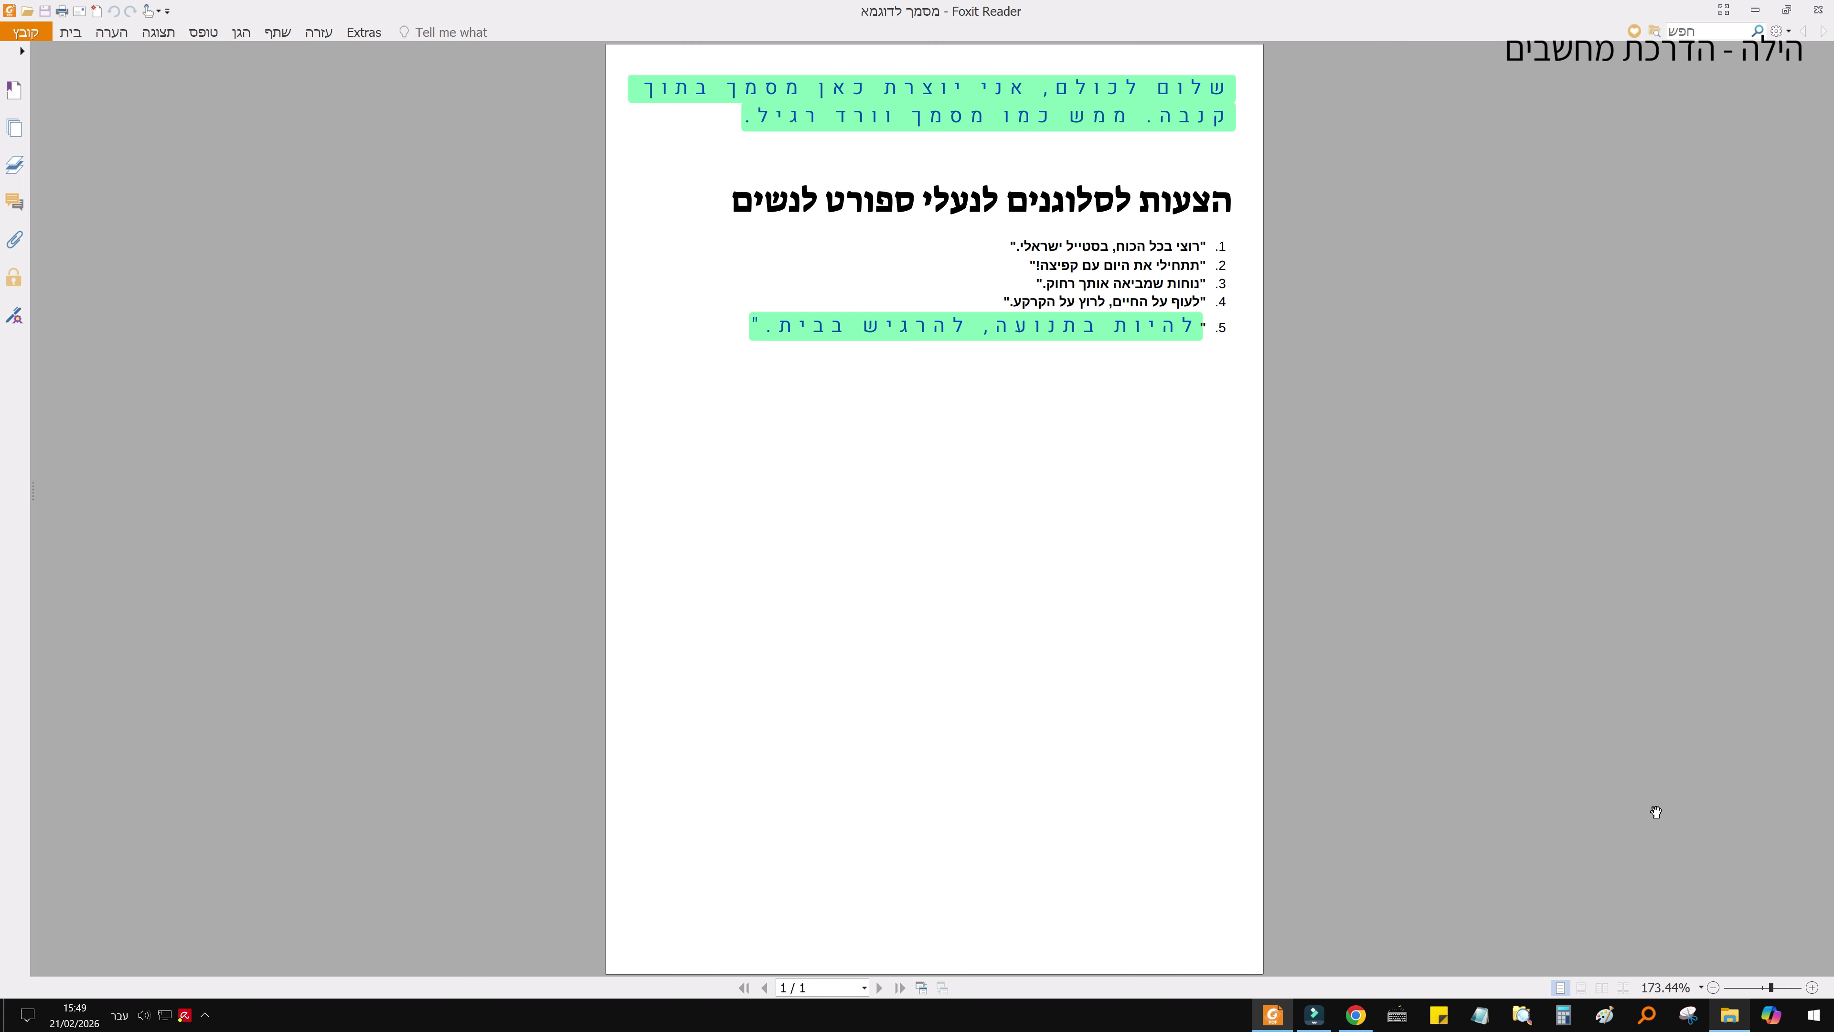